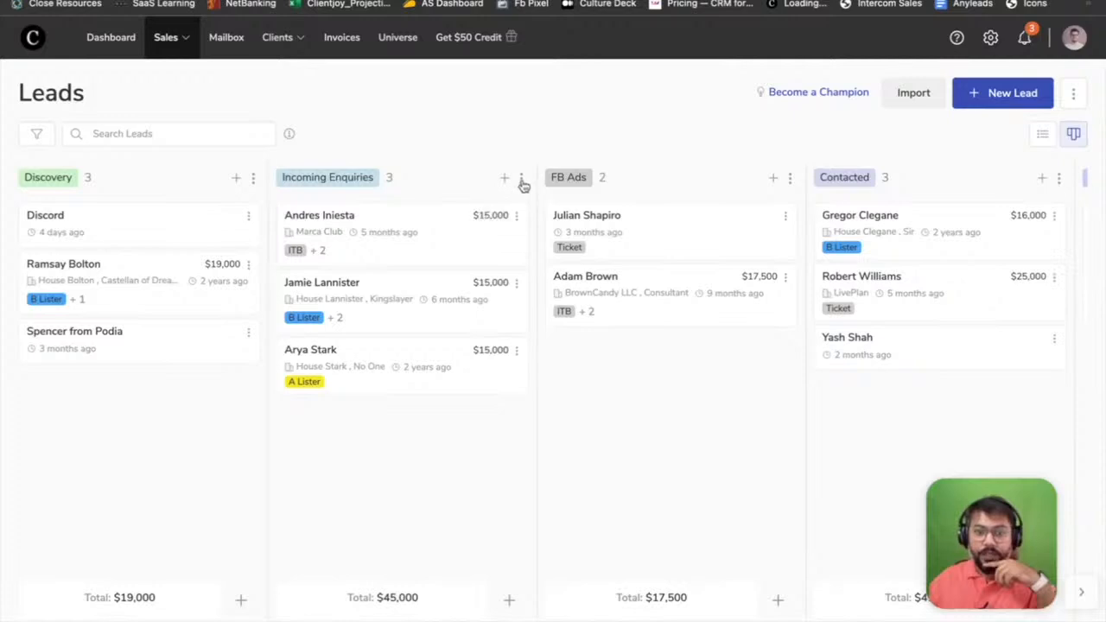
- Rename the Incoming Enquiries stage to Qualified, set its colour to light purple, and save it
click(522, 180)
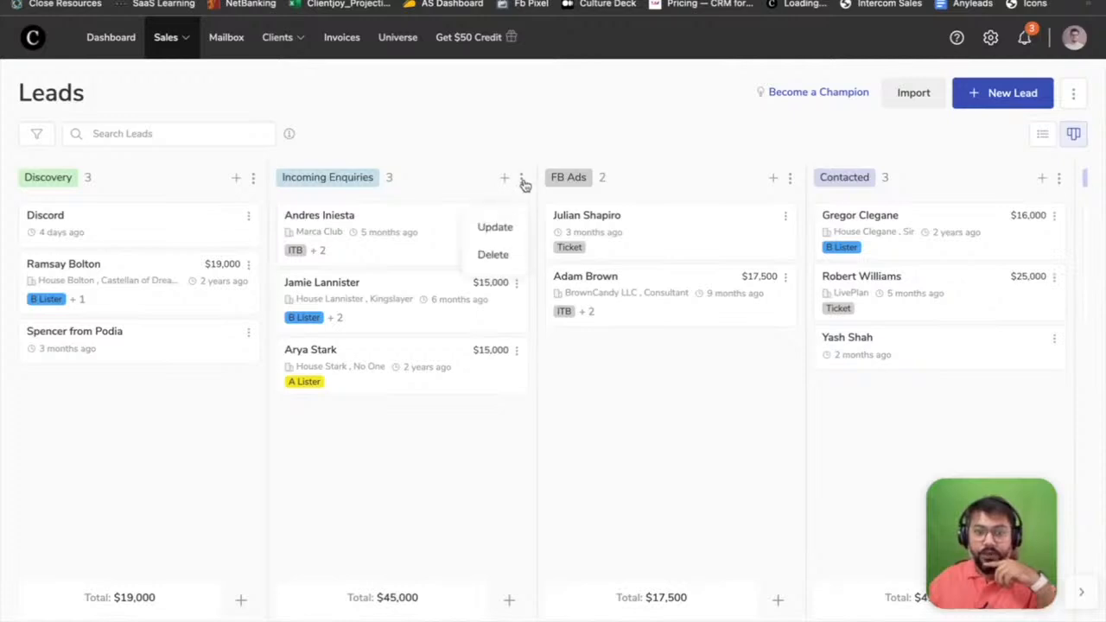
click(510, 232)
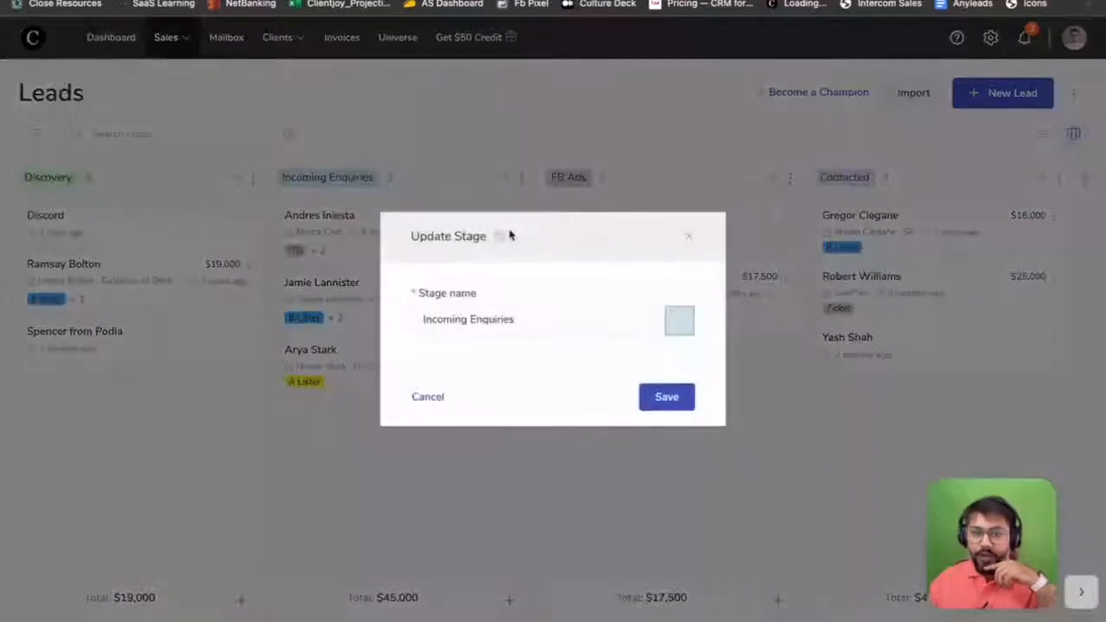
click(680, 323)
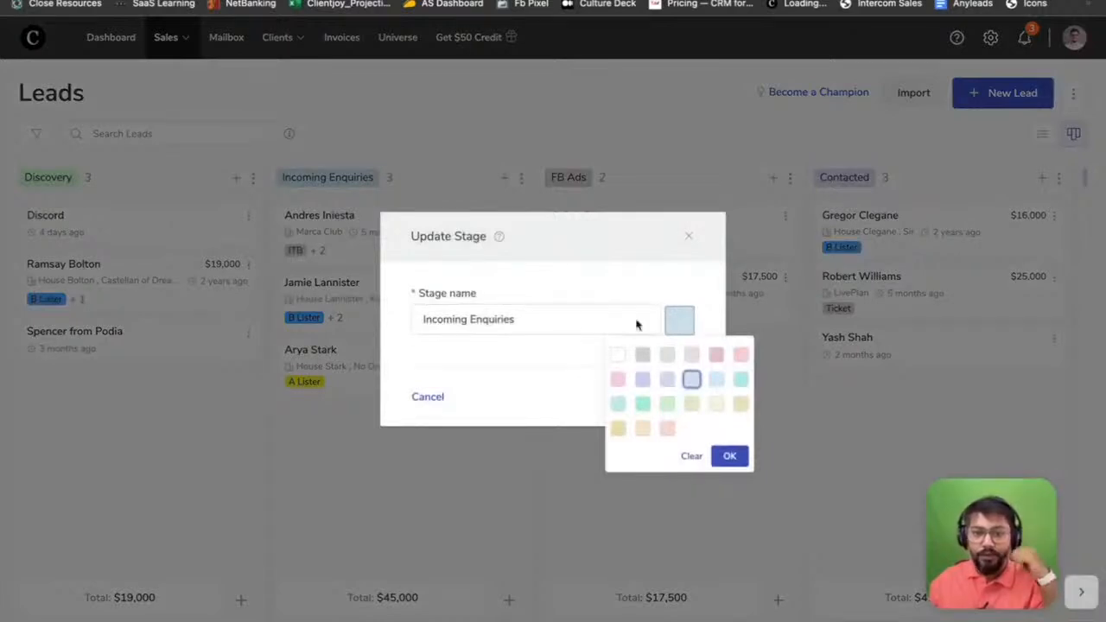
click(508, 319)
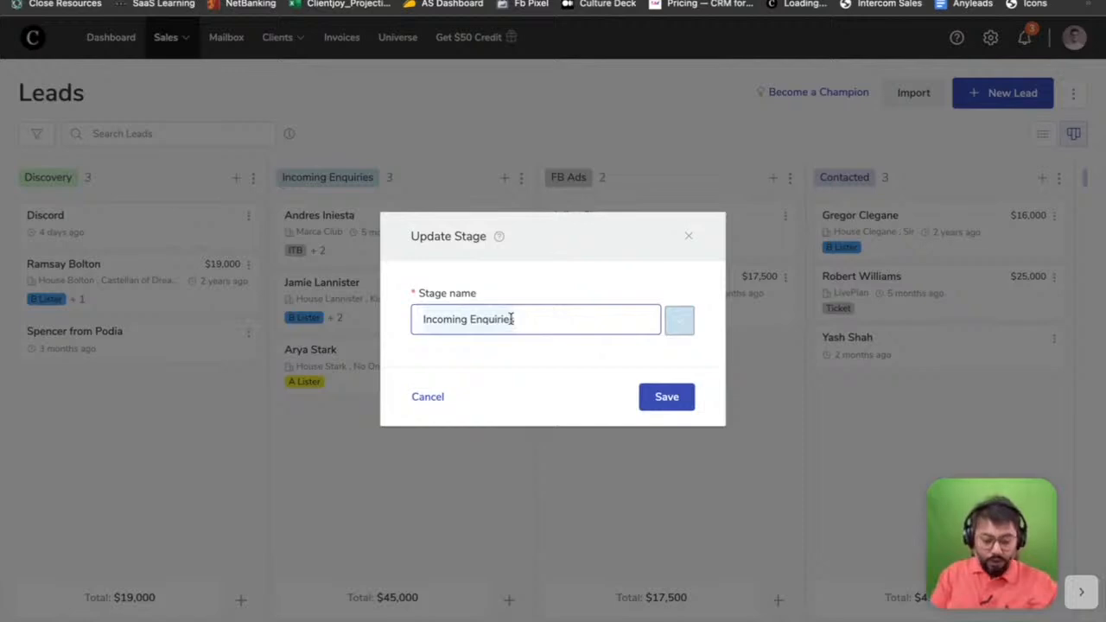
text(Qualified)
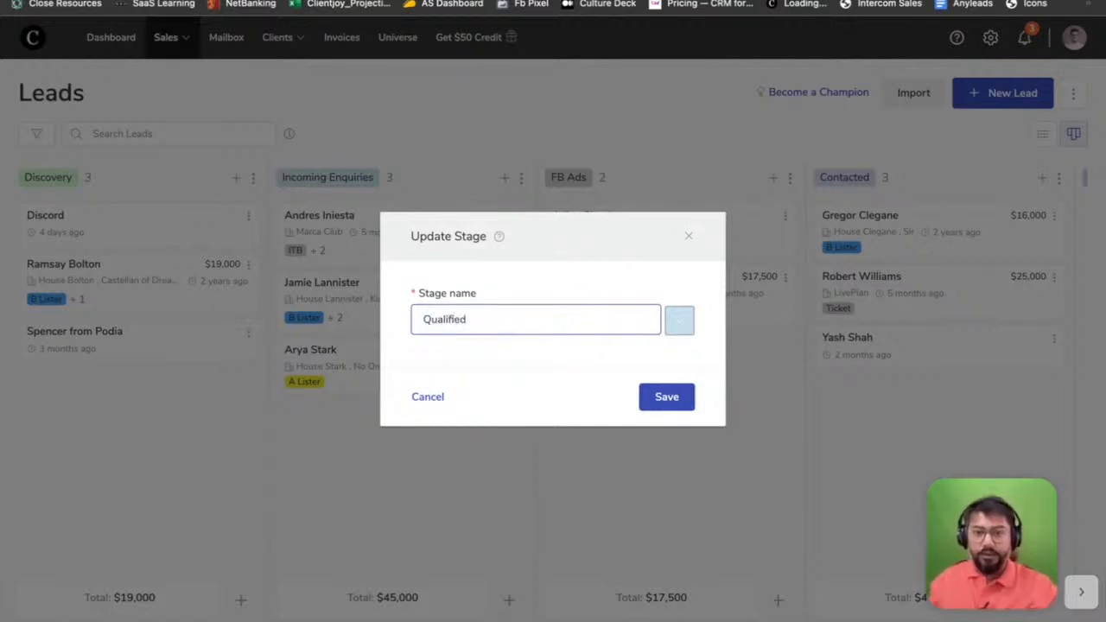
click(680, 322)
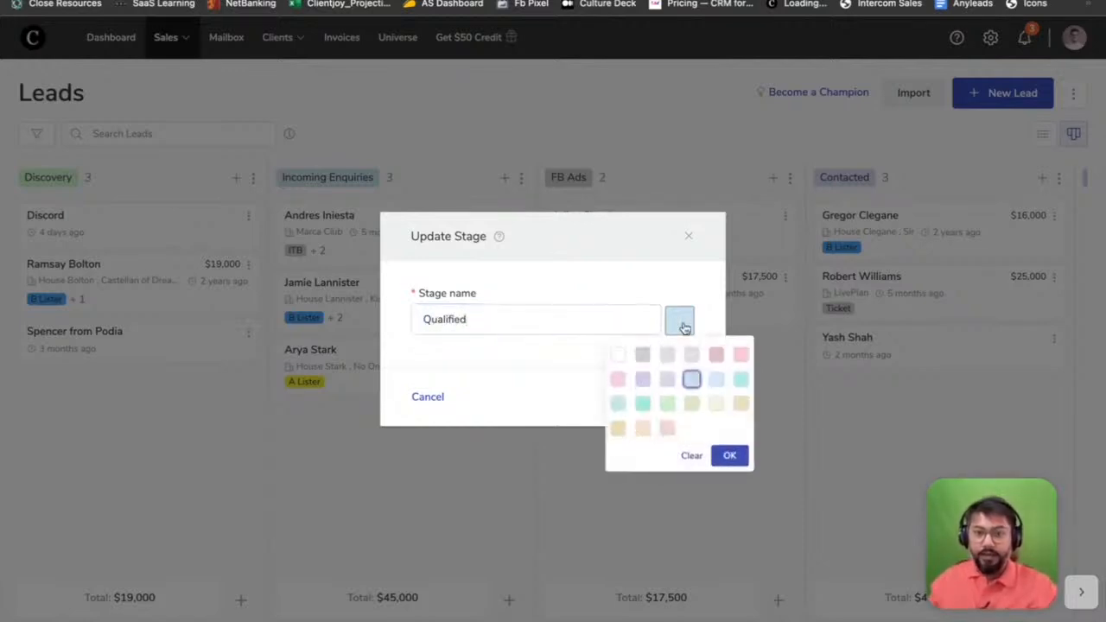
click(665, 386)
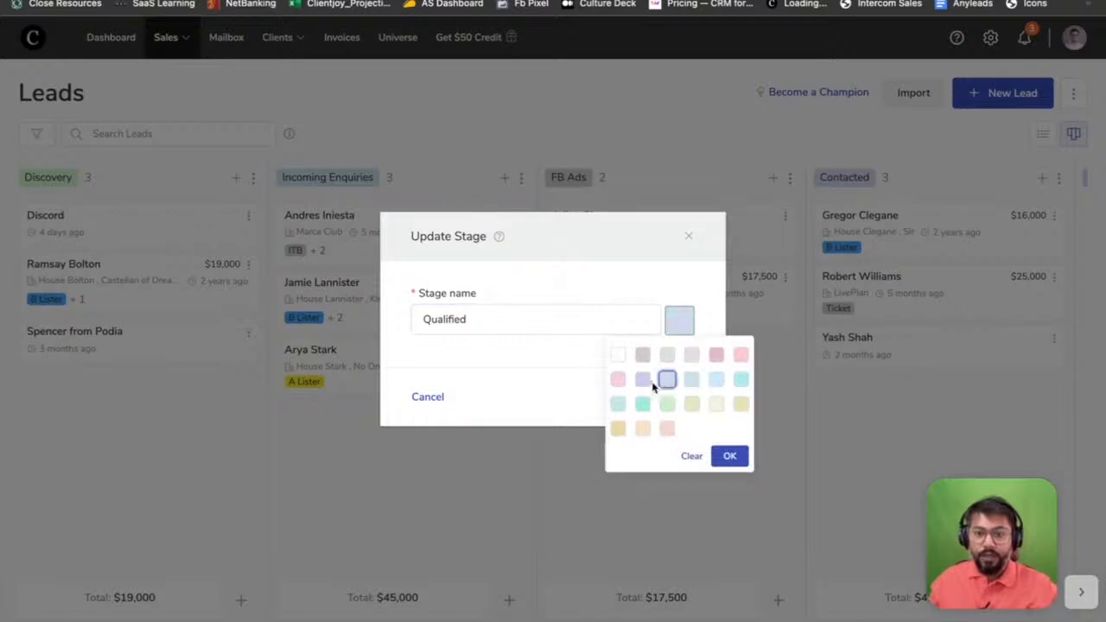
click(643, 387)
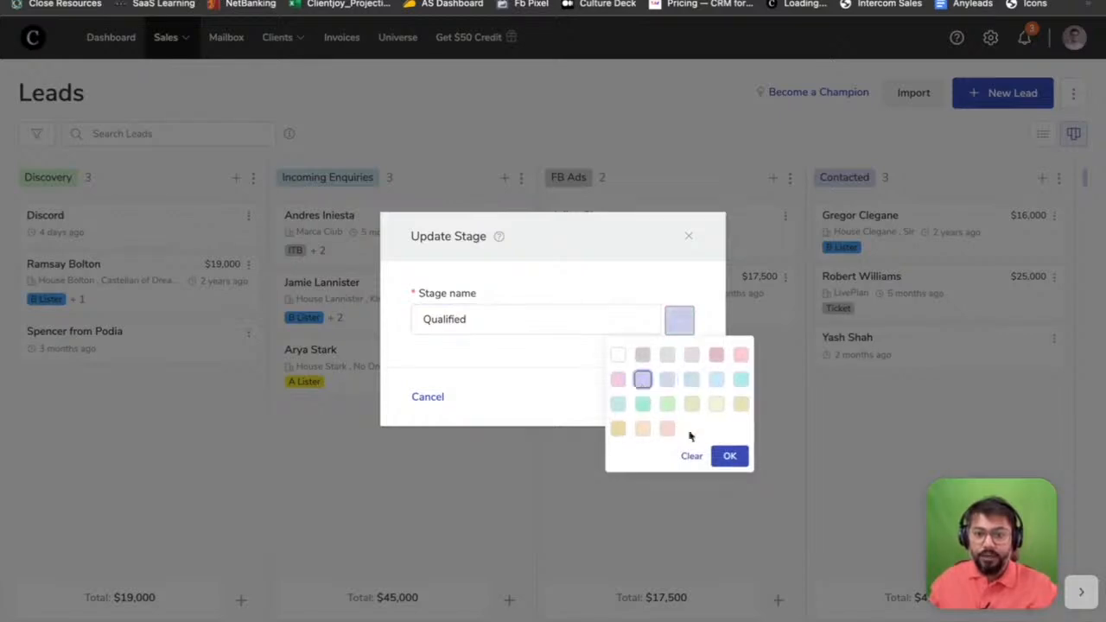
click(730, 457)
click(658, 396)
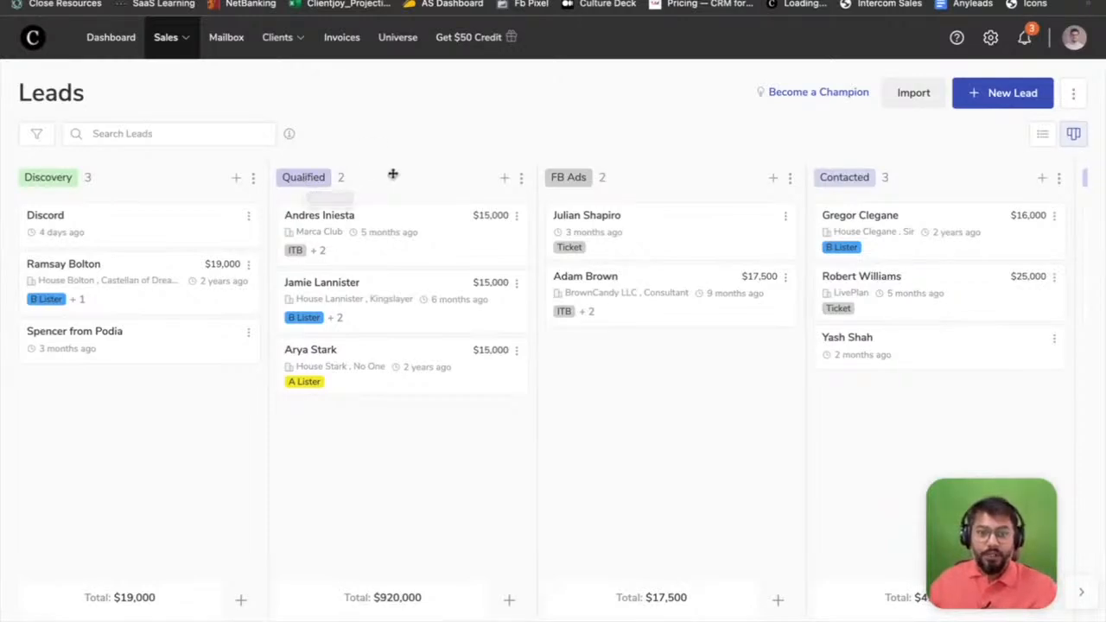
- Move the Discord lead from Discovery to Qualified, the Marca Club lead to FB Ads, and the BrownCandy LLC lead from FB Ads to Qualified
drag(138, 237, 363, 239)
drag(378, 286, 601, 314)
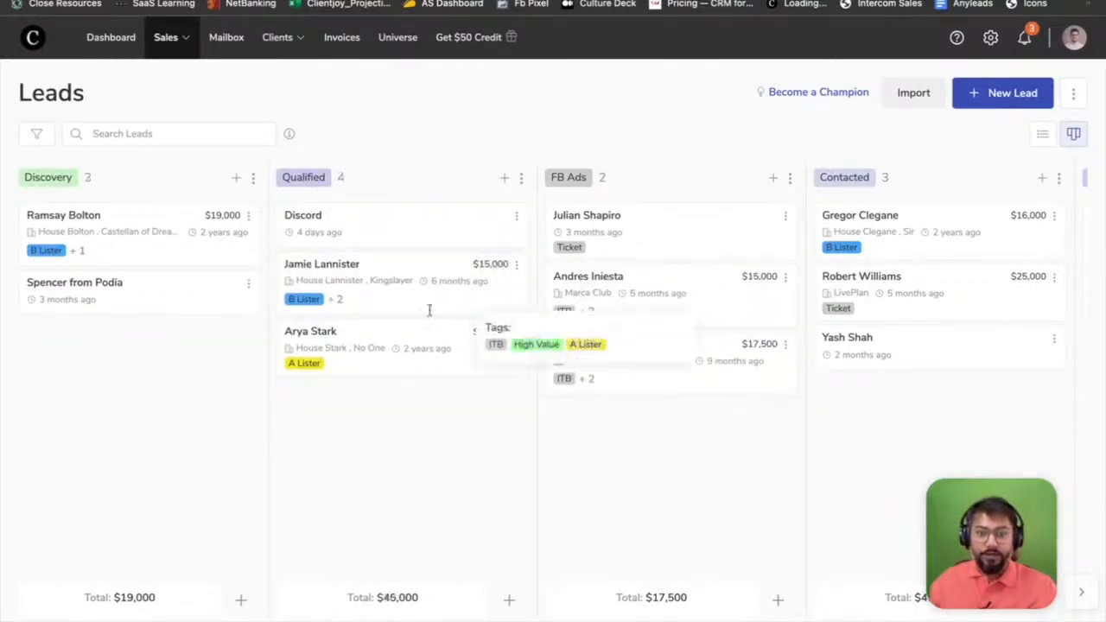
drag(648, 367, 422, 300)
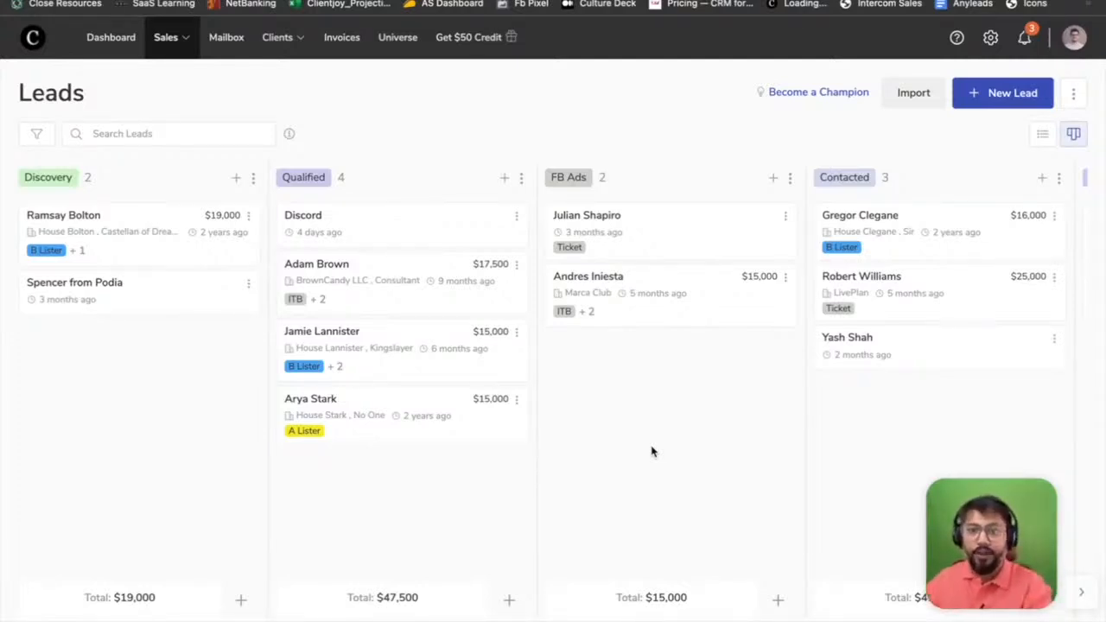
- Add a new stage named Cold Leads in a golden yellow colour and place it between Negotiation and Closed won
scroll(652, 451, right, 15)
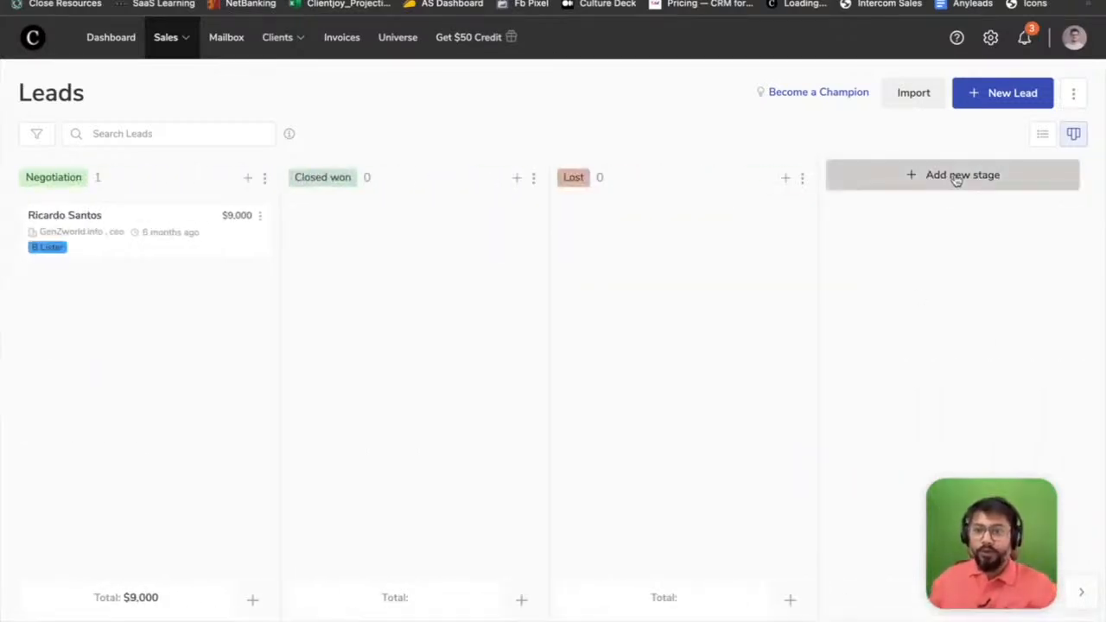
click(956, 178)
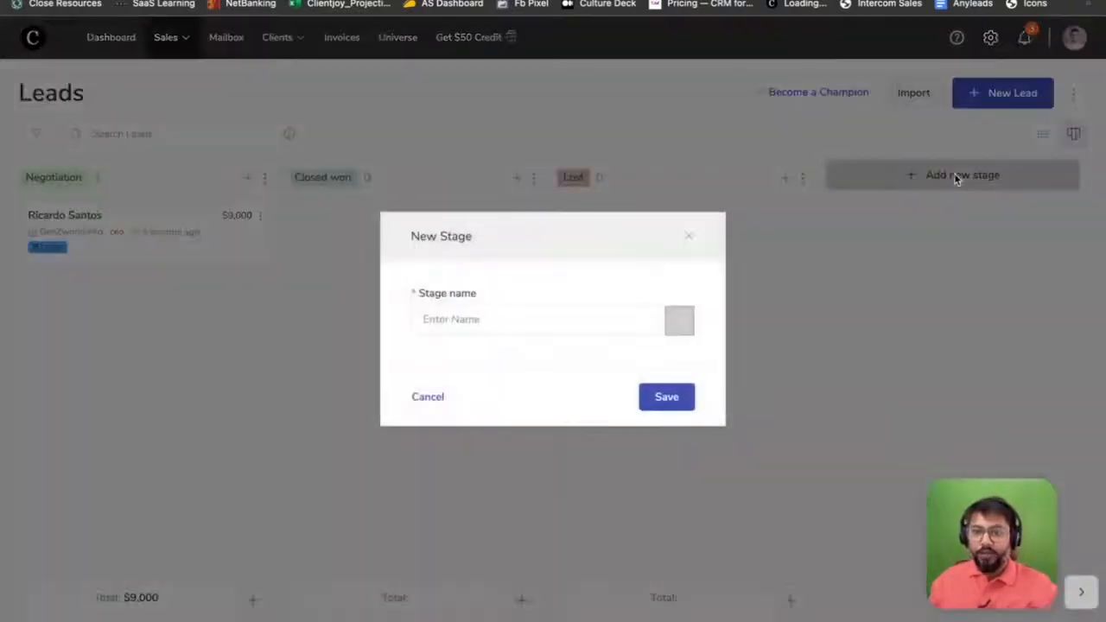
click(513, 319)
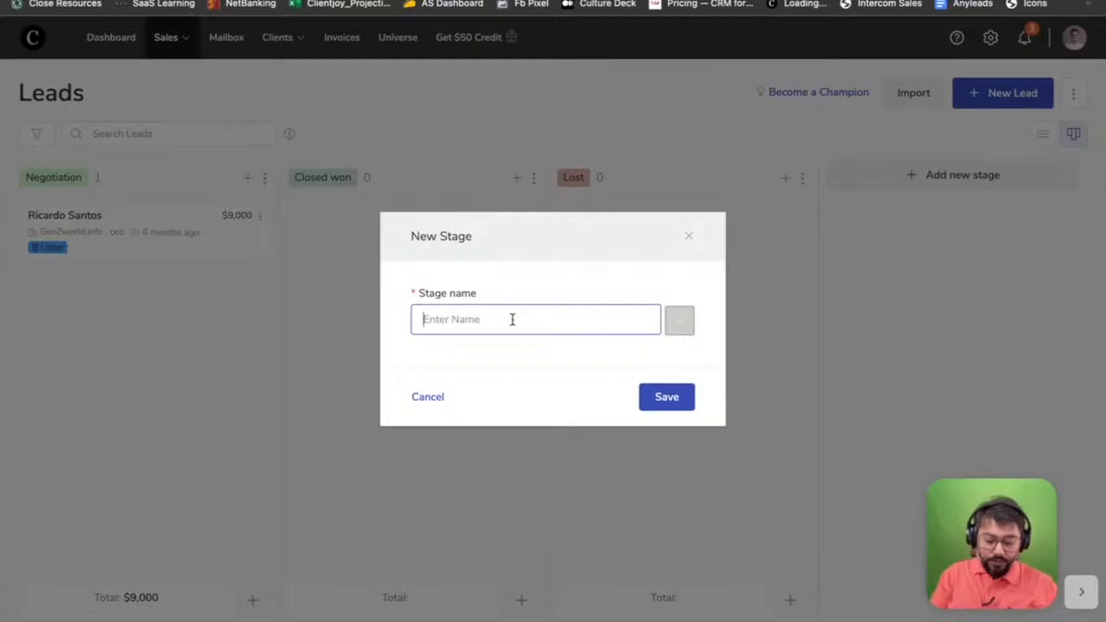
text(Cold Leads)
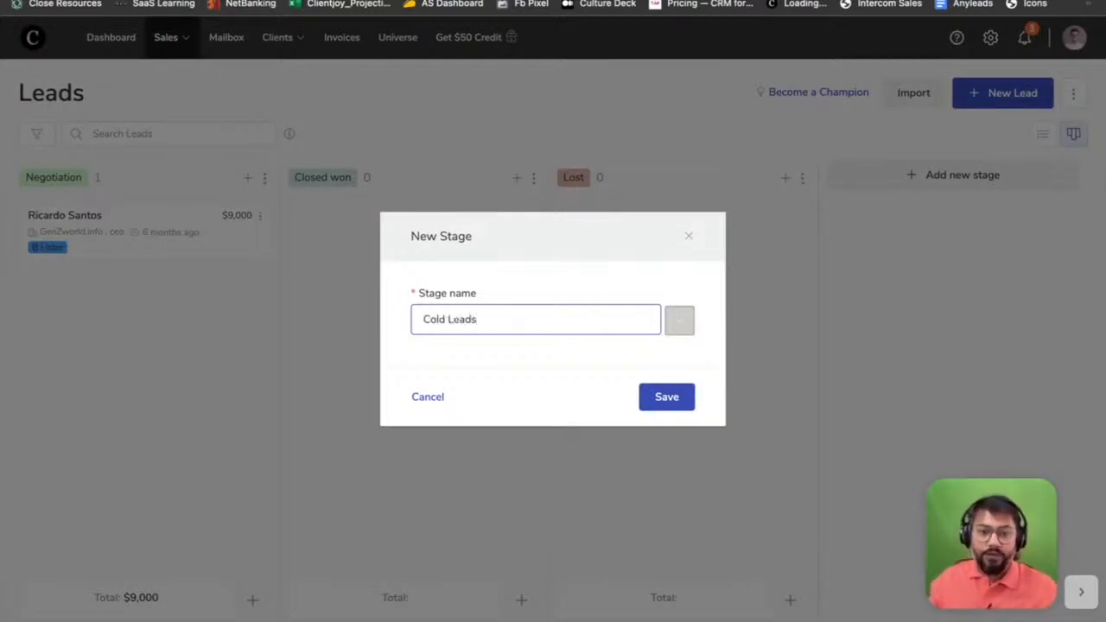
click(677, 326)
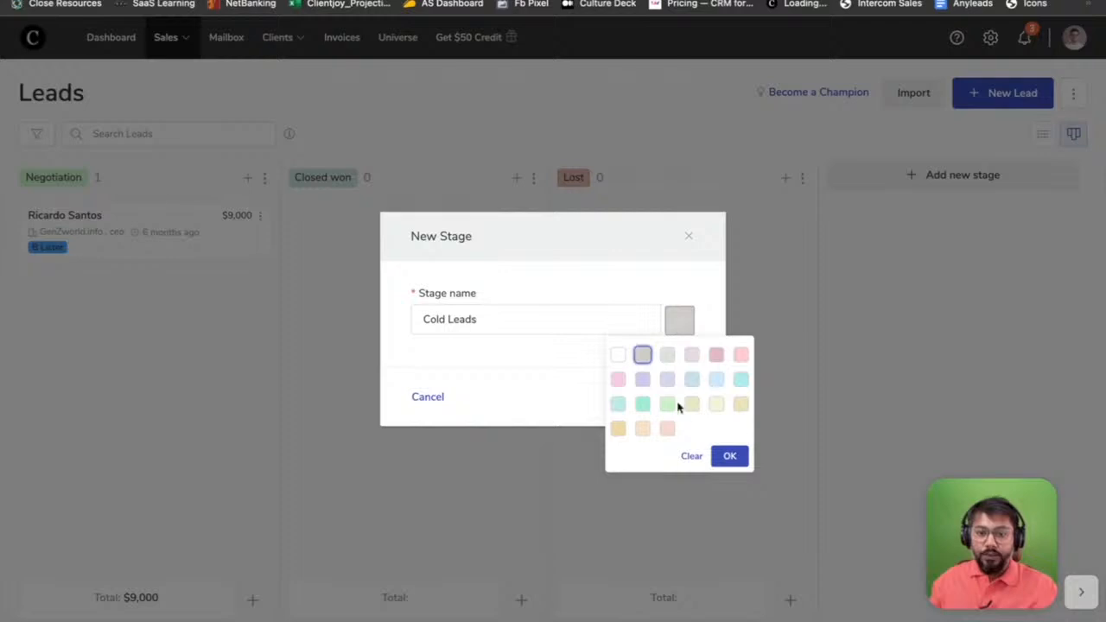
click(618, 429)
click(725, 454)
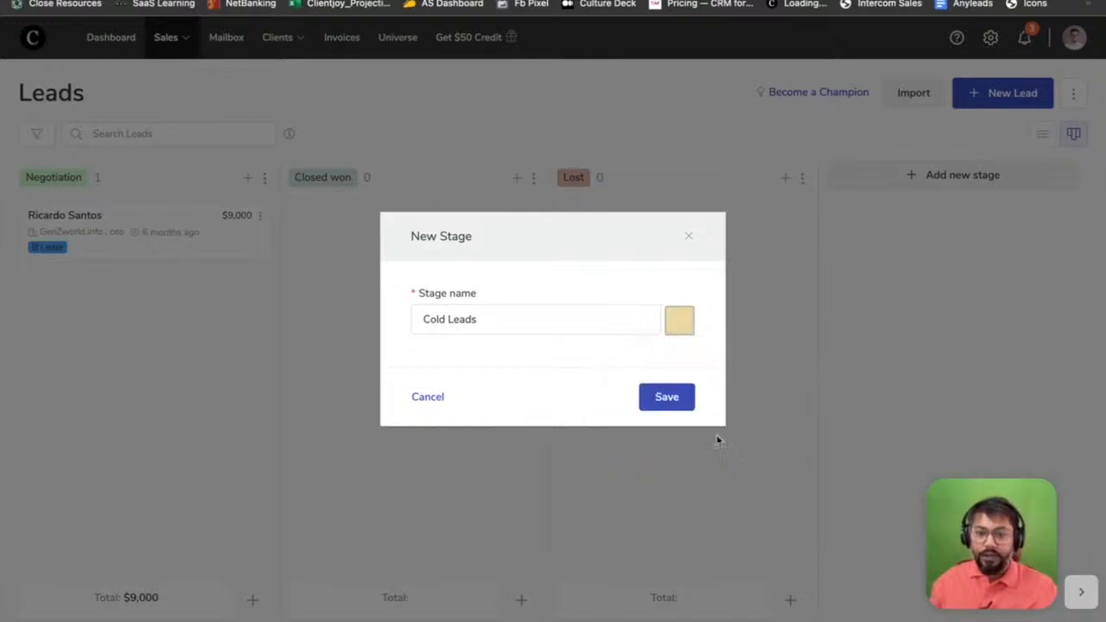
click(669, 399)
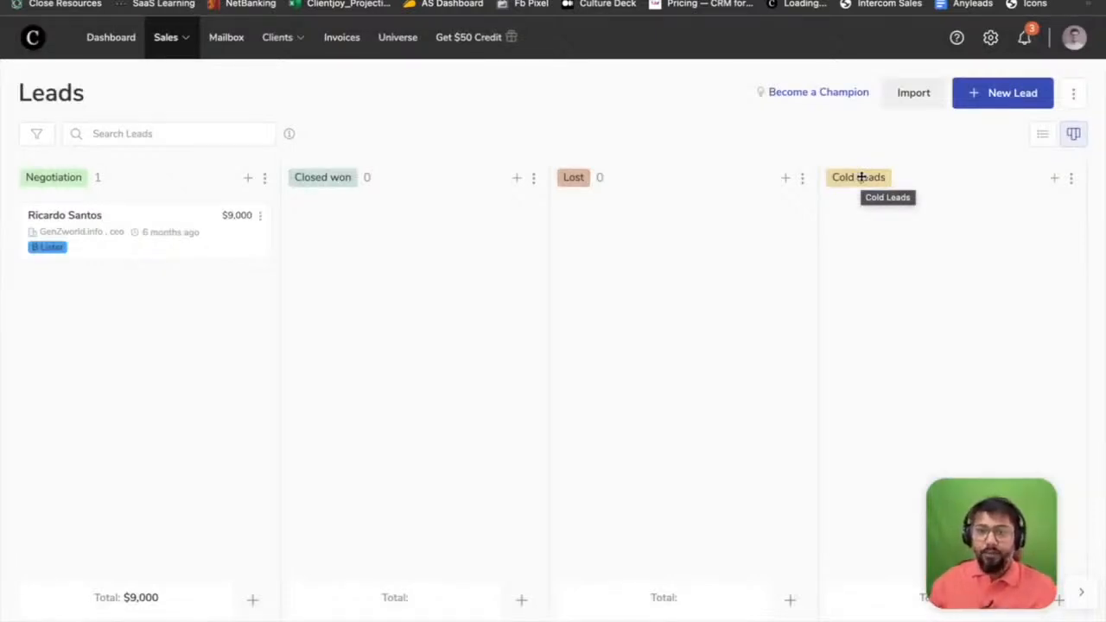
drag(860, 177, 331, 174)
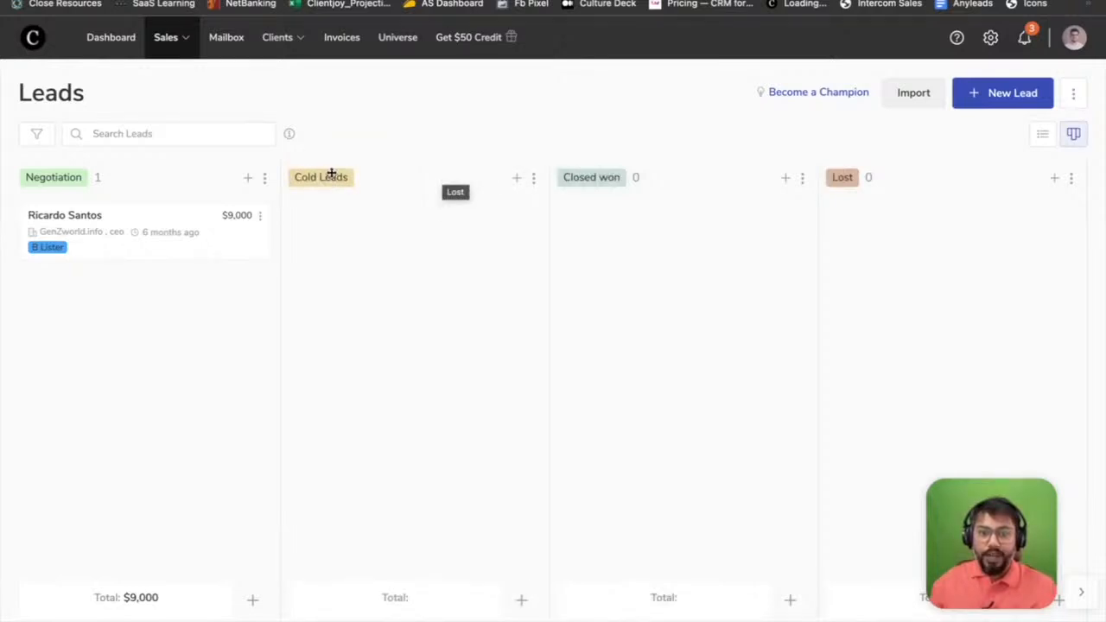
- Move the SantaClub LLC and Kylas leads from On Hold into Cold Leads, and place the Cold Leads stage ahead of Negotiation
scroll(403, 259, left, 5)
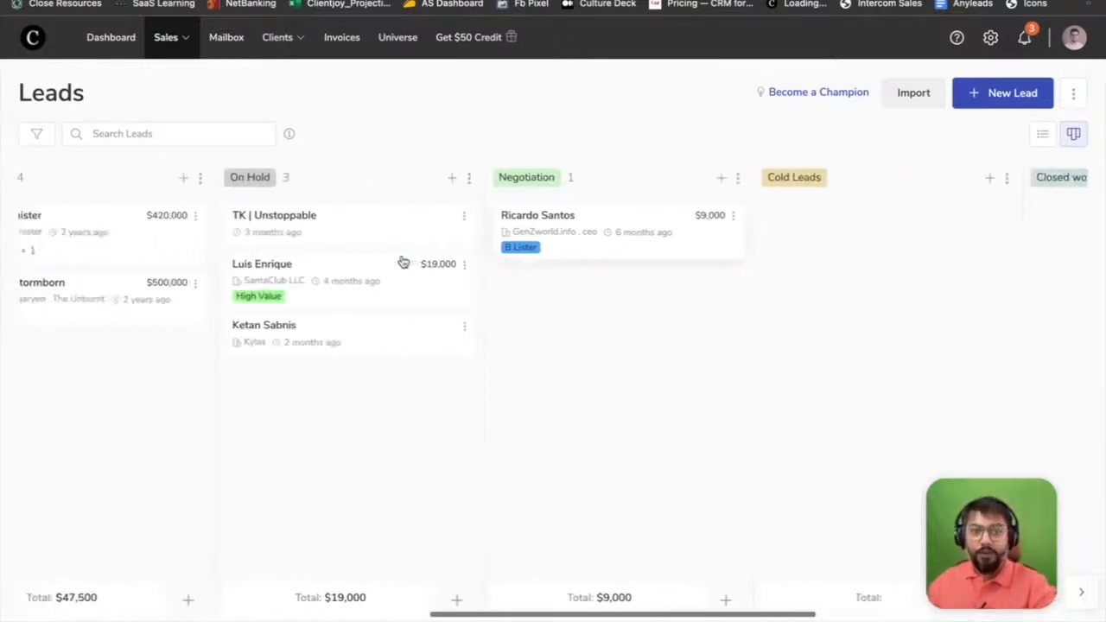
drag(277, 272, 822, 215)
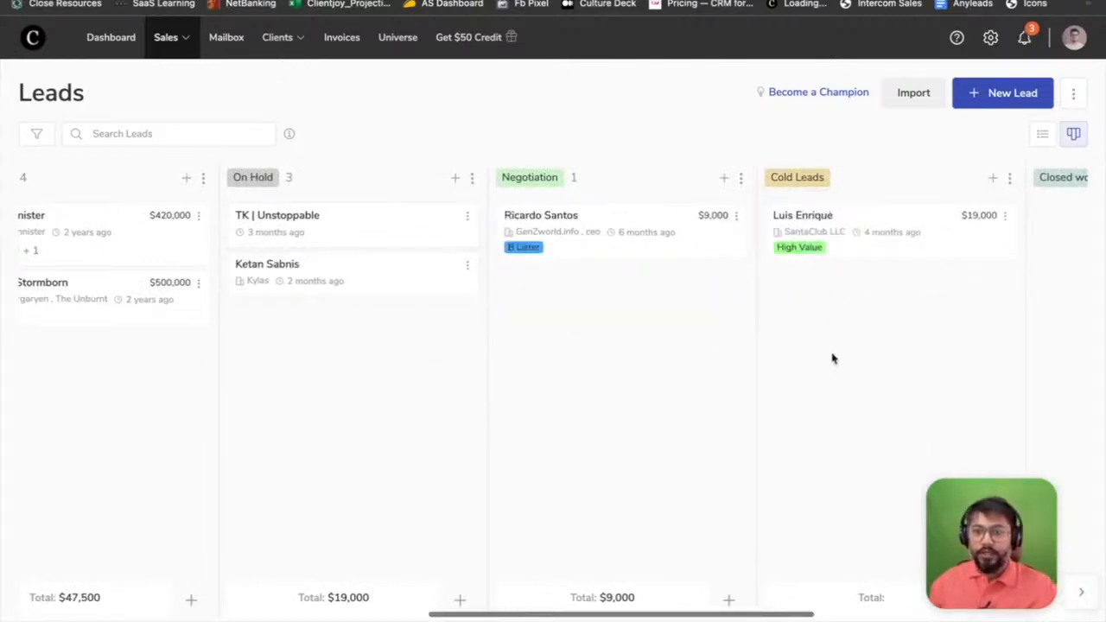
drag(274, 269, 826, 337)
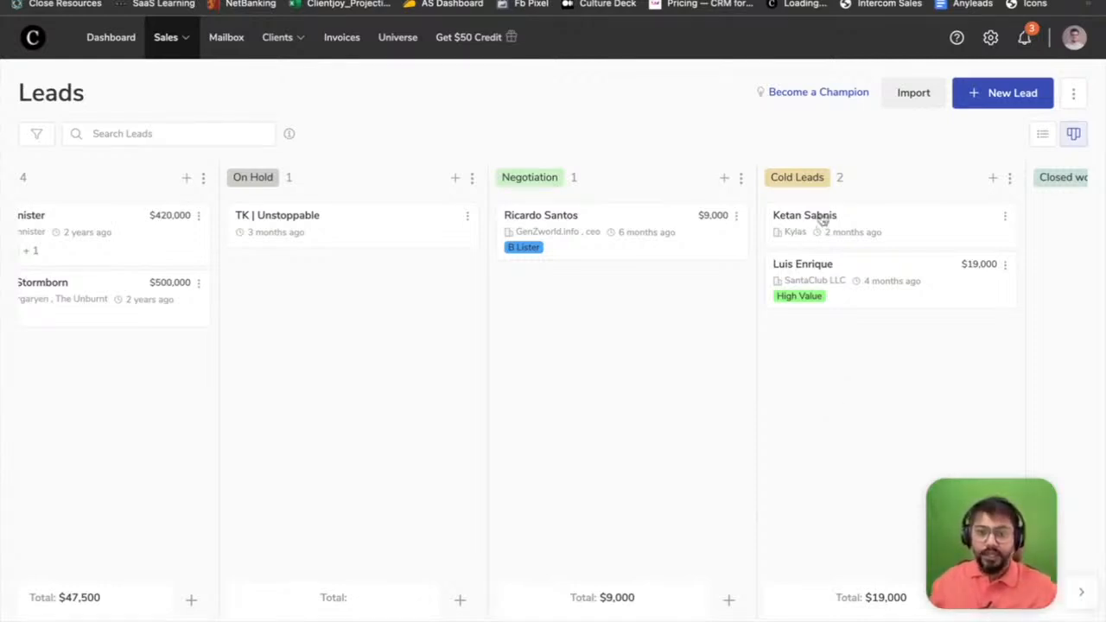
drag(810, 178, 588, 176)
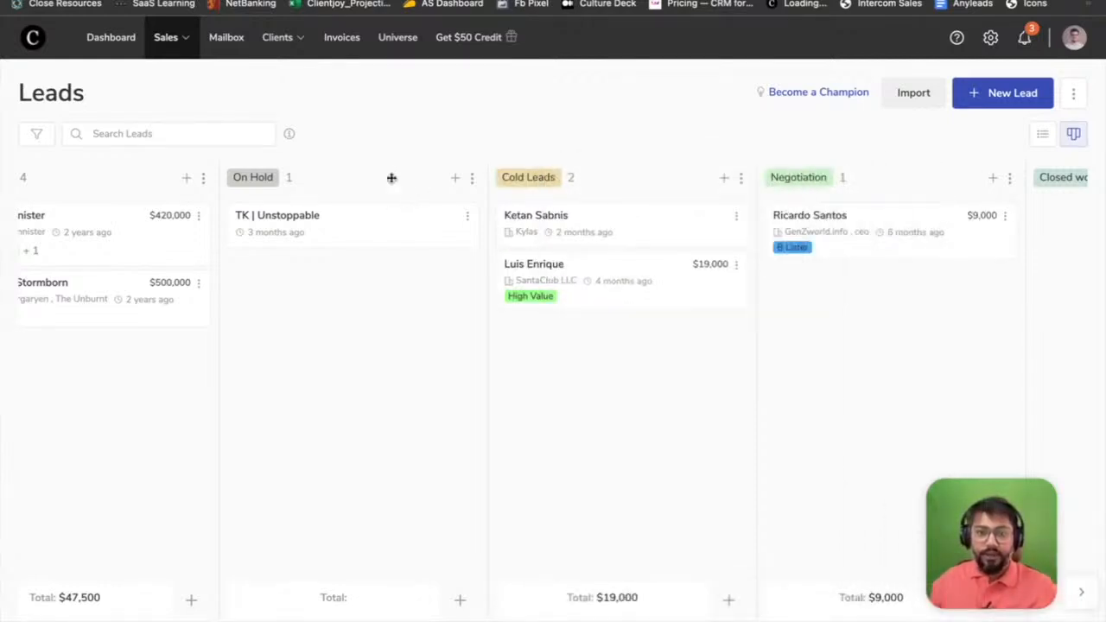
drag(264, 177, 353, 175)
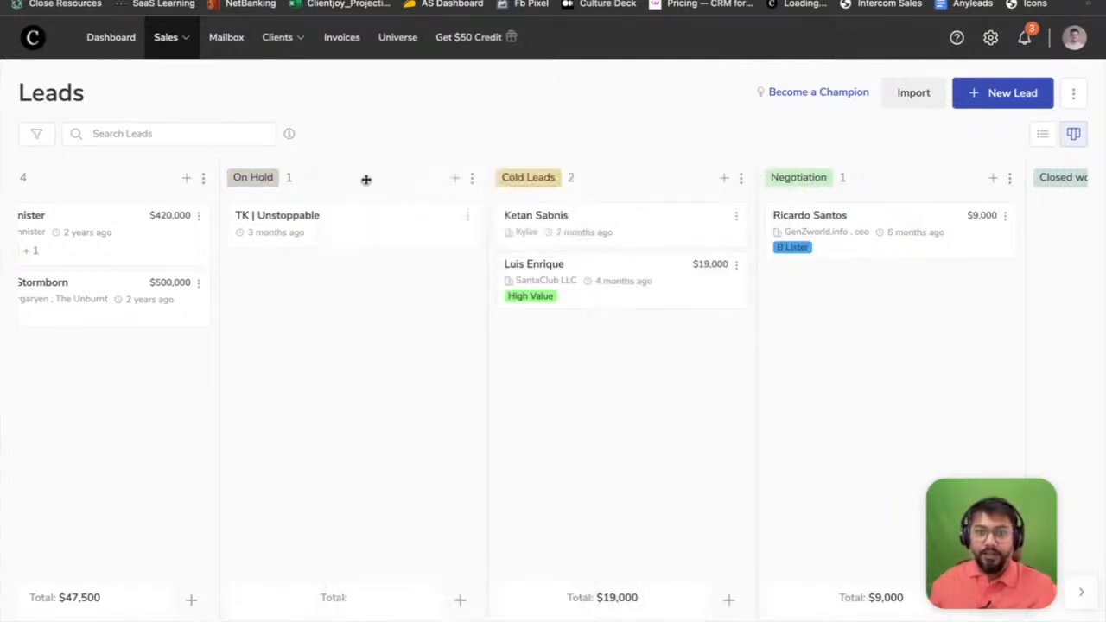
- Delete the Qualified stage located before FB Ads, transferring its leads to the Contacted stage
scroll(587, 377, left, 1)
scroll(587, 377, left, 10)
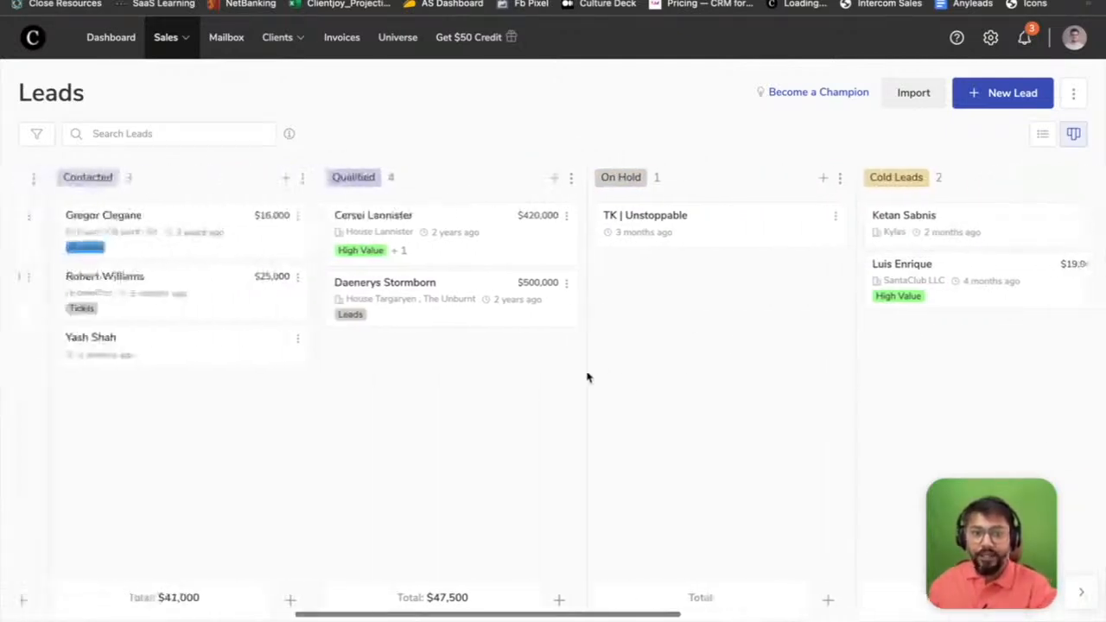
scroll(587, 377, left, 2)
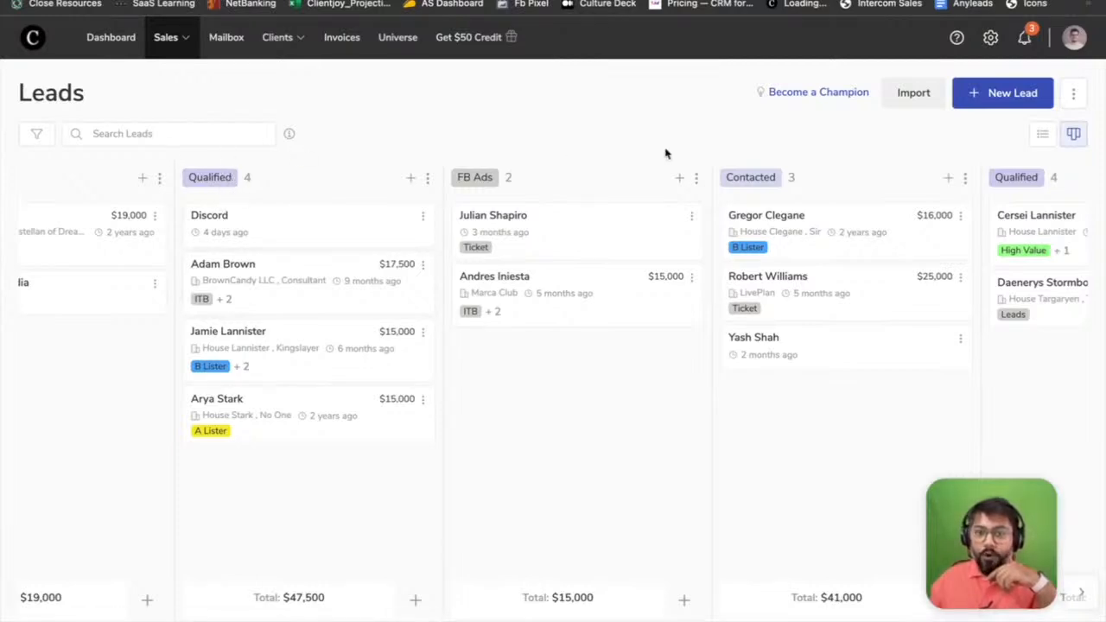
click(427, 179)
click(399, 255)
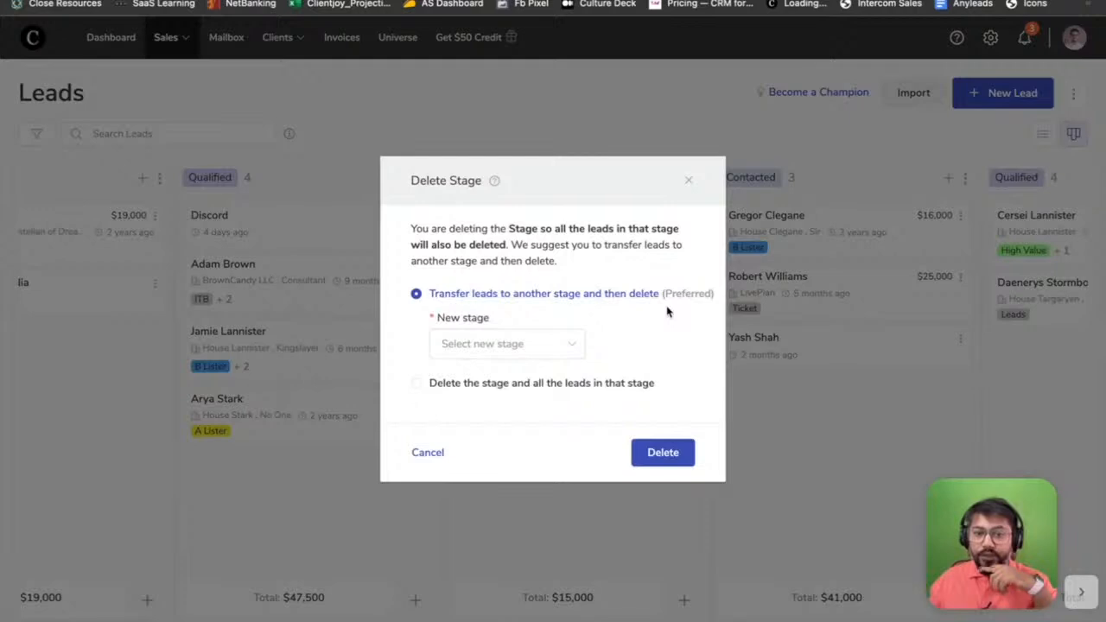
click(560, 349)
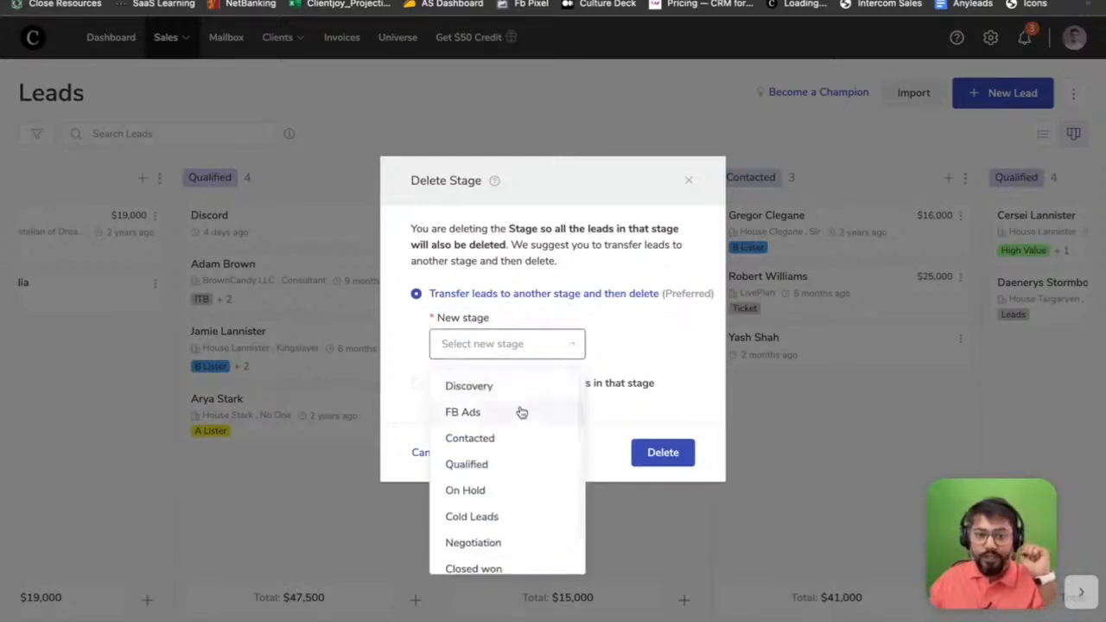
click(501, 439)
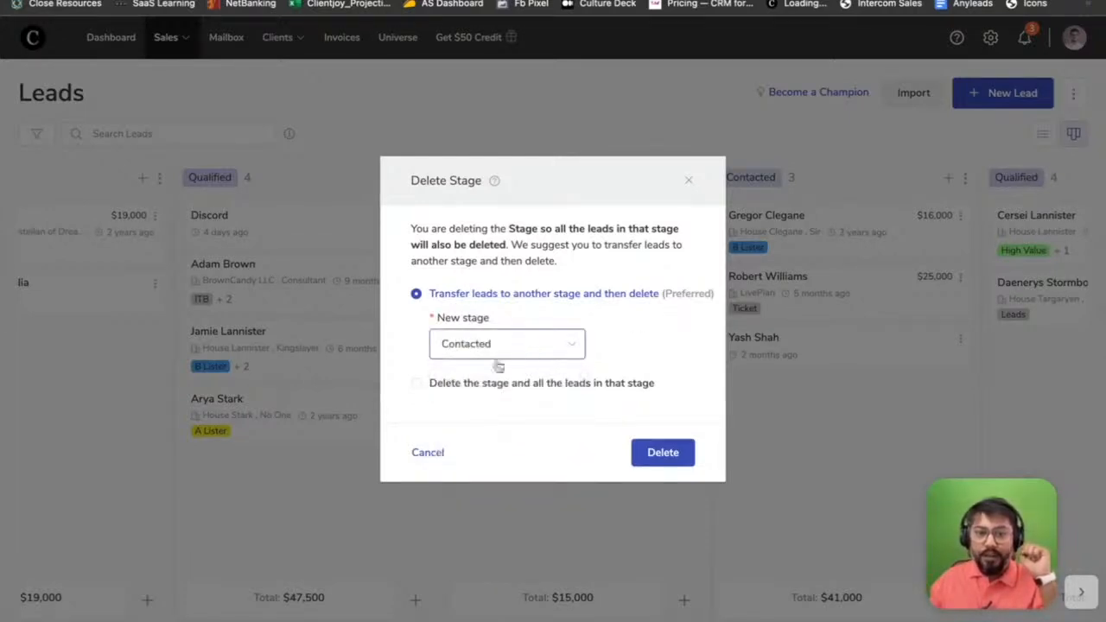
click(673, 451)
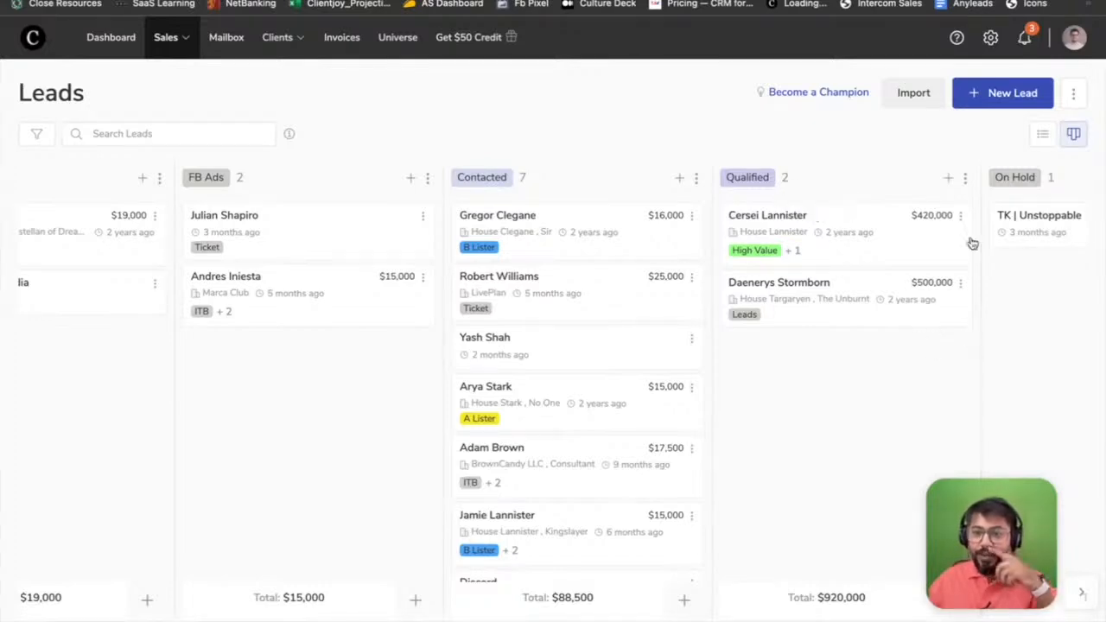
- Delete the remaining Qualified stage between Contacted and On Hold, transferring its leads to Contacted
click(968, 181)
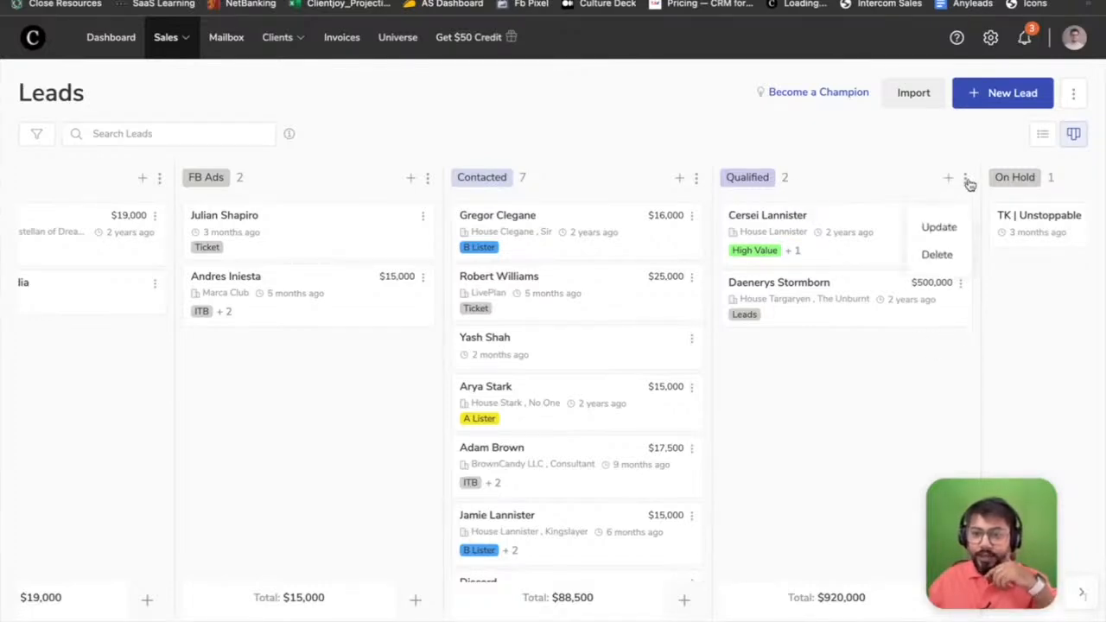
click(947, 265)
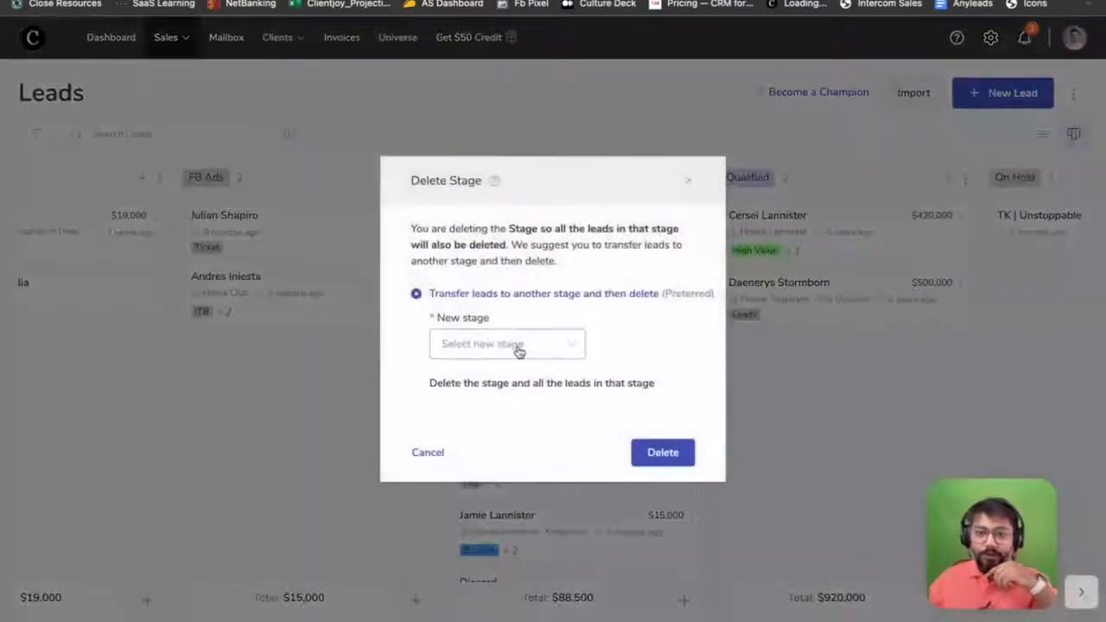
click(518, 345)
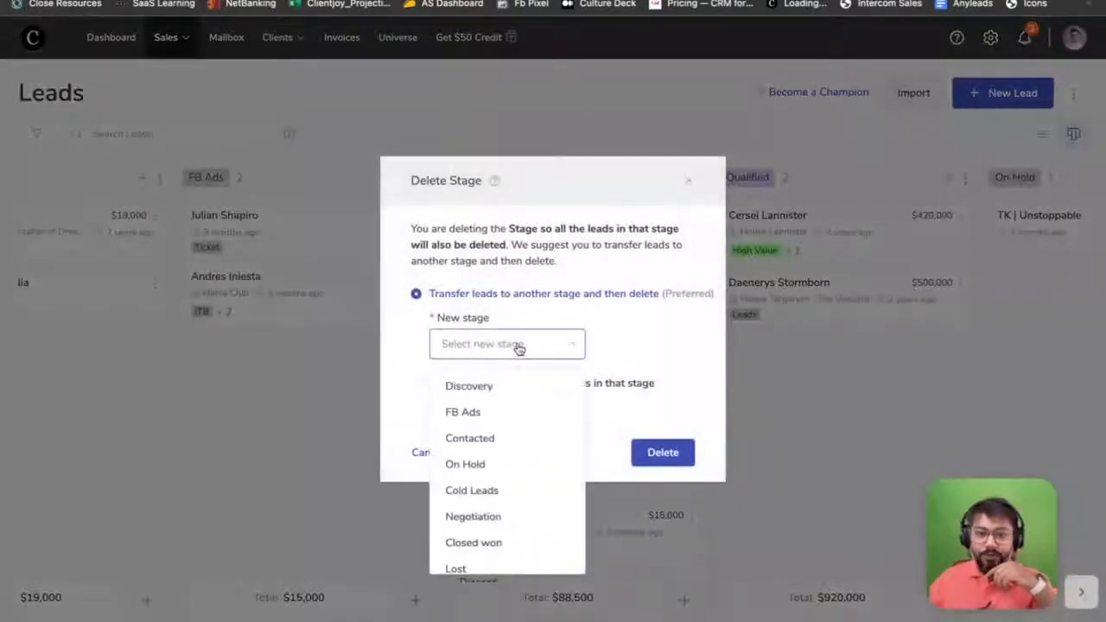
click(689, 457)
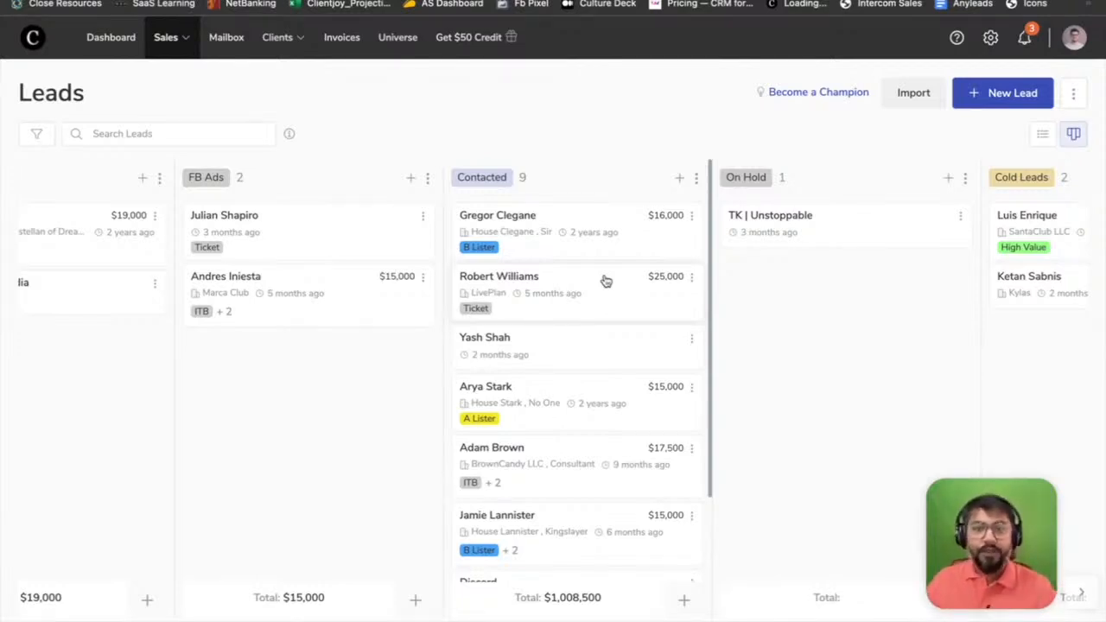
scroll(605, 280, left, 2)
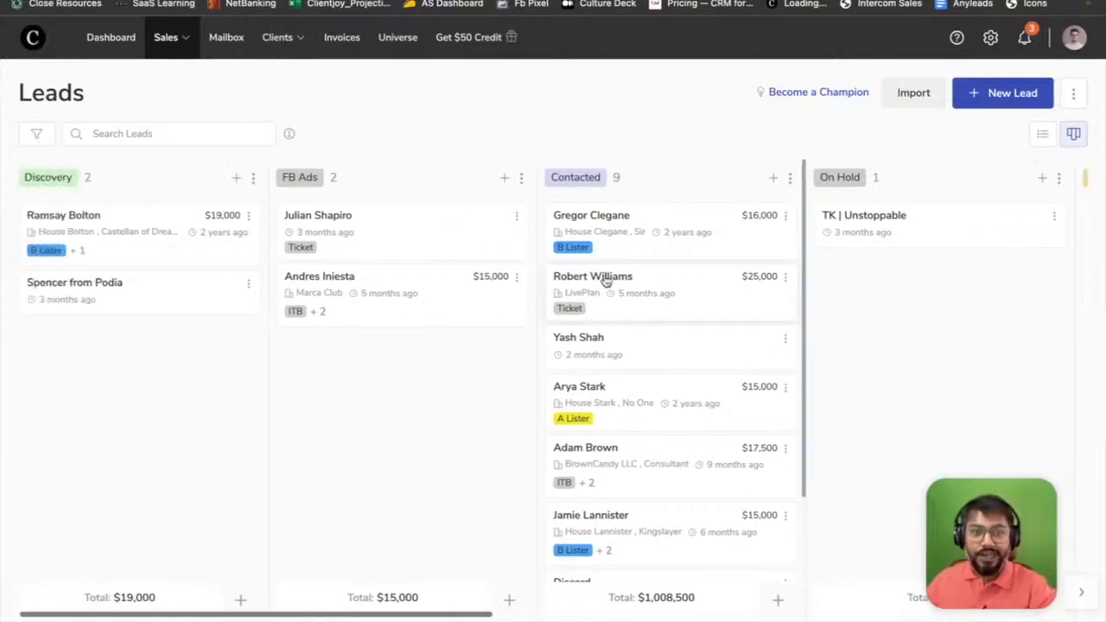
scroll(400, 432, right, 5)
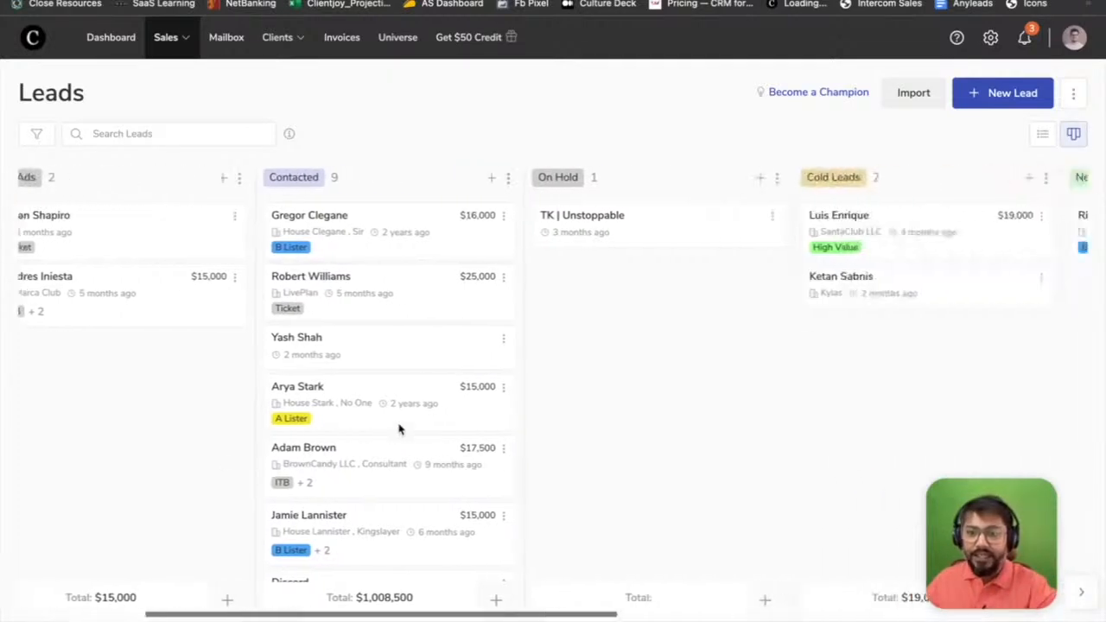
scroll(399, 429, right, 3)
scroll(400, 430, left, 8)
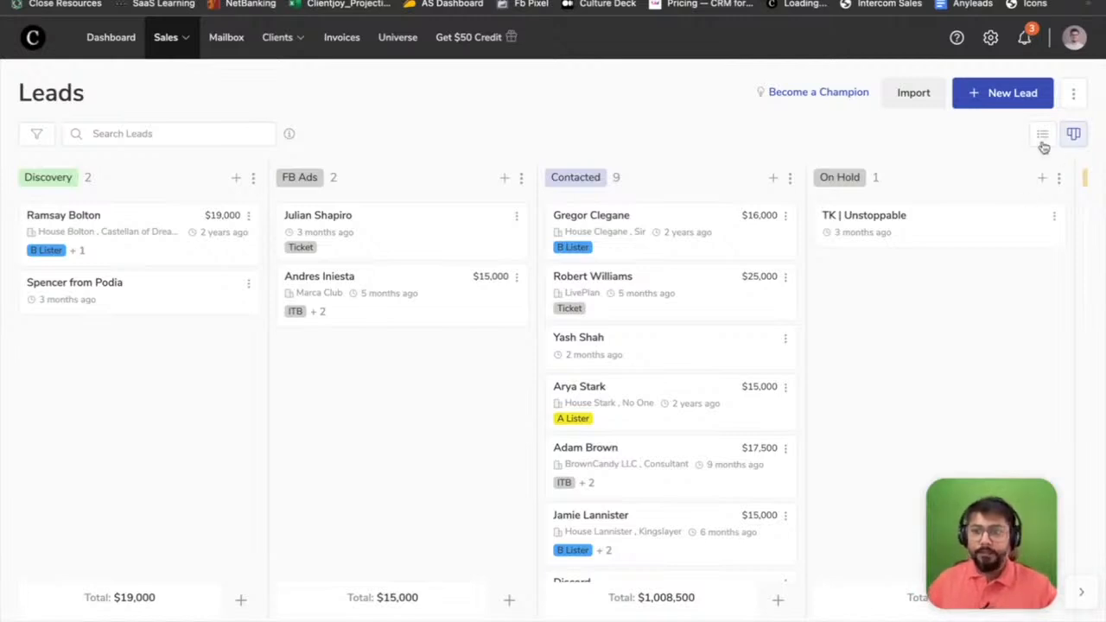
- Open the form for a new lead and expand its Deal Info and Billing Details sections to review the available fields
click(1002, 96)
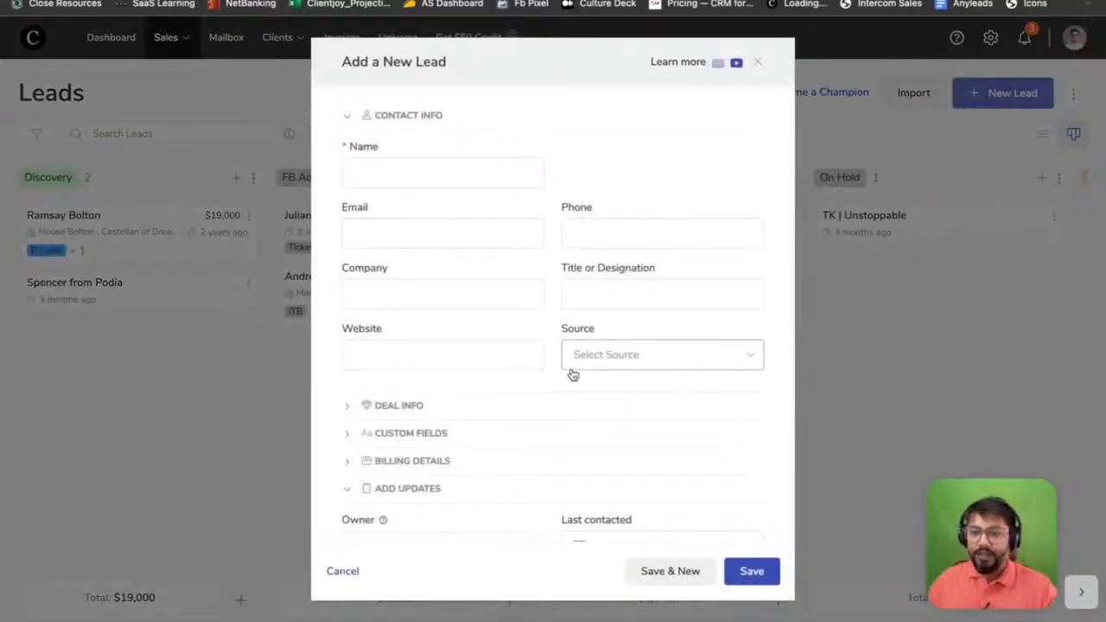
click(408, 410)
scroll(409, 416, down, 3)
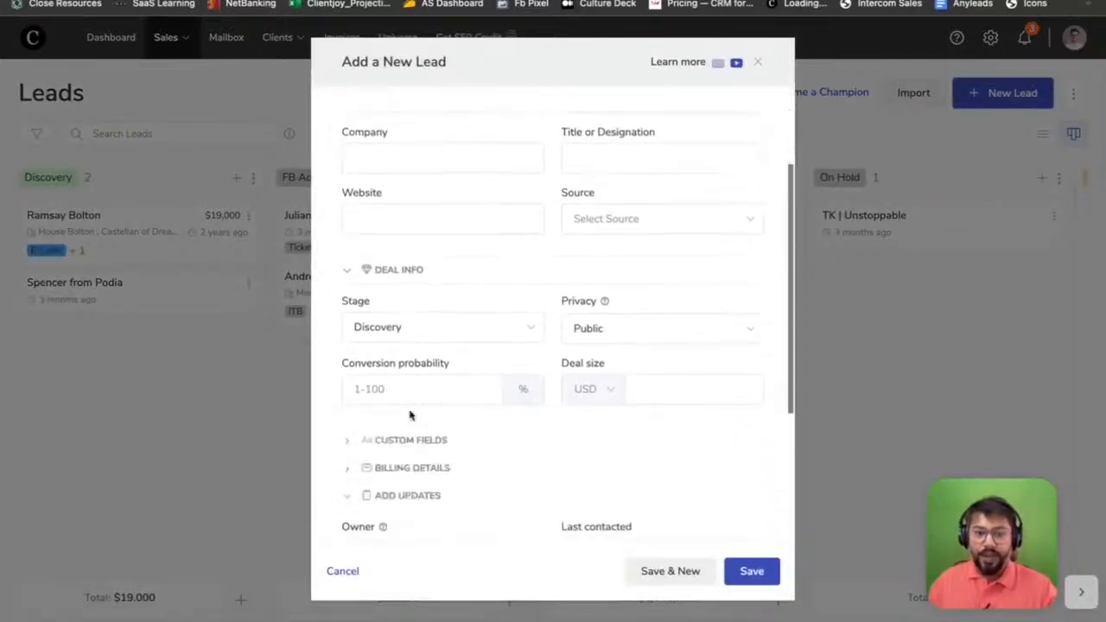
click(427, 471)
scroll(428, 475, down, 3)
scroll(525, 429, down, 2)
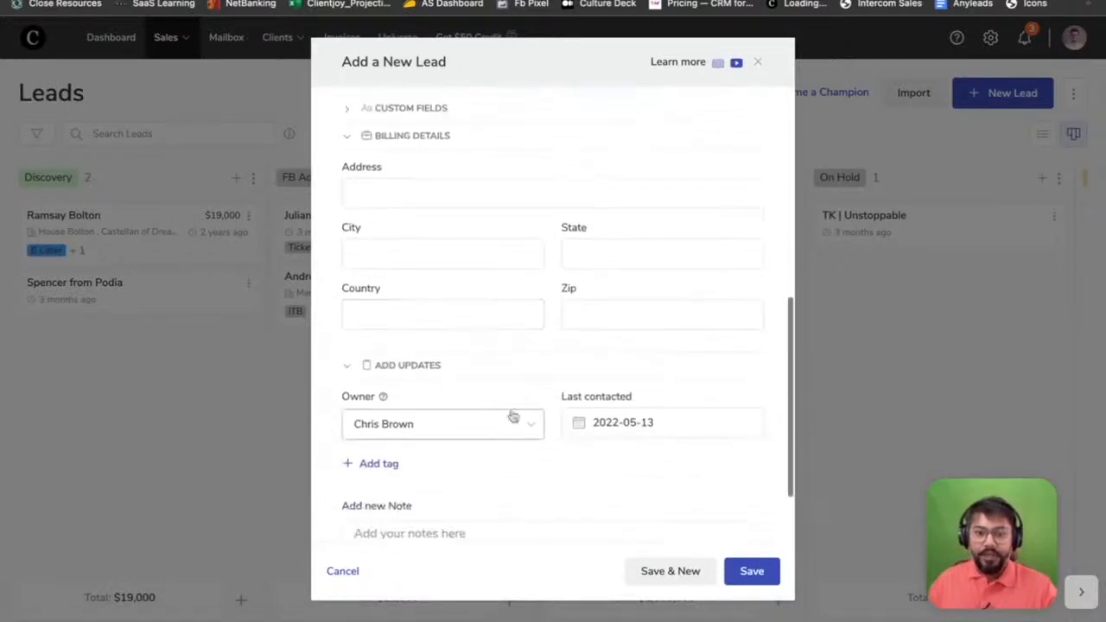
scroll(566, 484, down, 2)
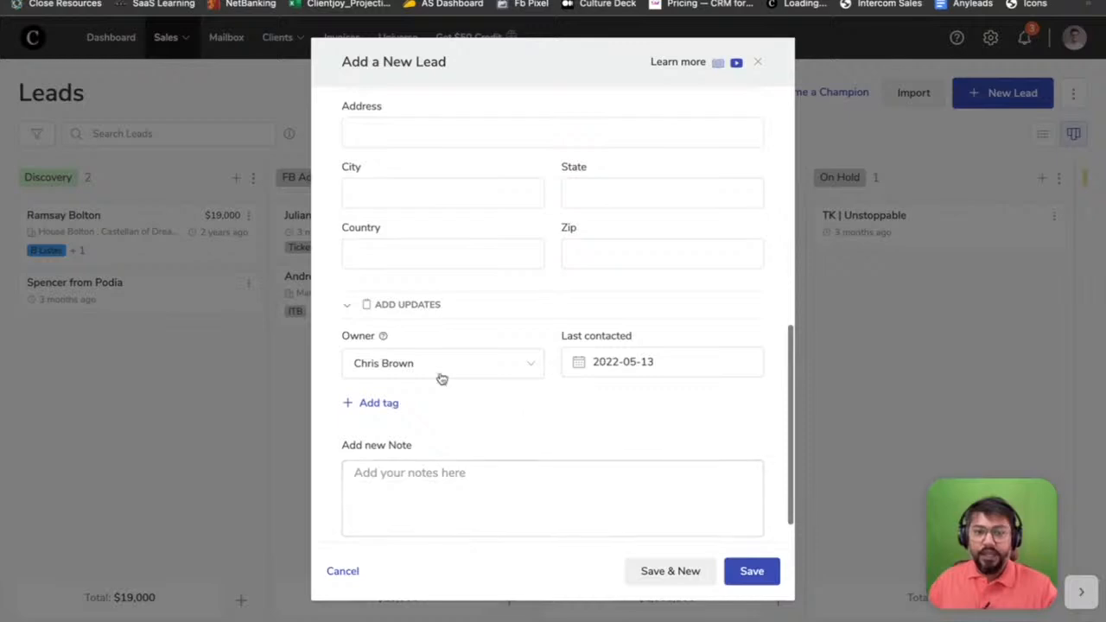
scroll(524, 472, up, 10)
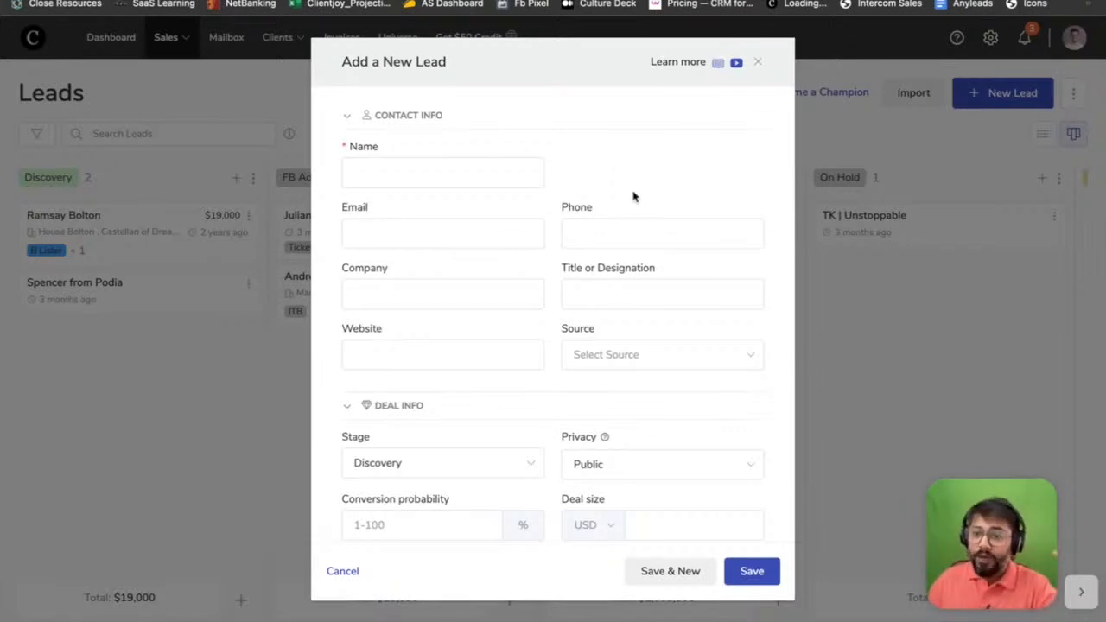
- Expand the custom fields of the new lead and set Size of Company ($M) to 5
scroll(632, 197, down, 5)
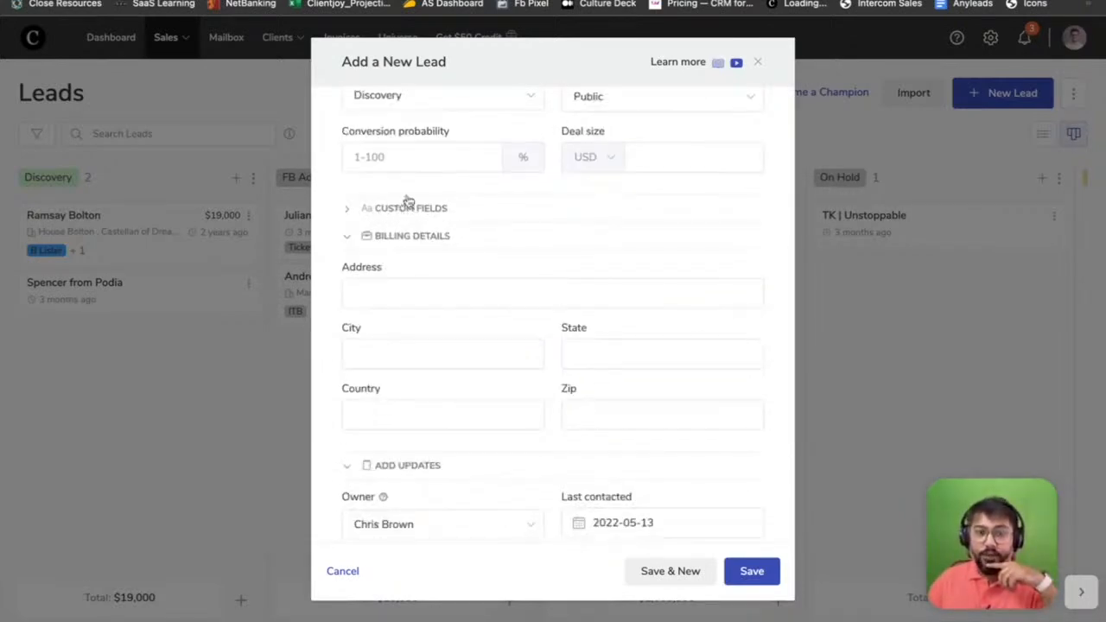
click(422, 215)
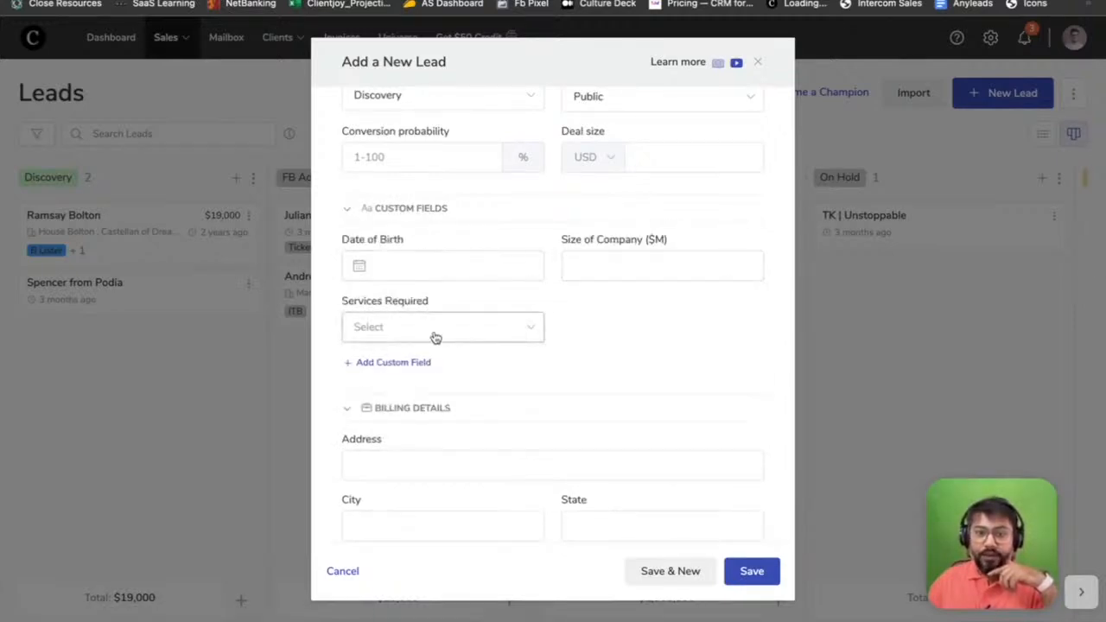
click(407, 264)
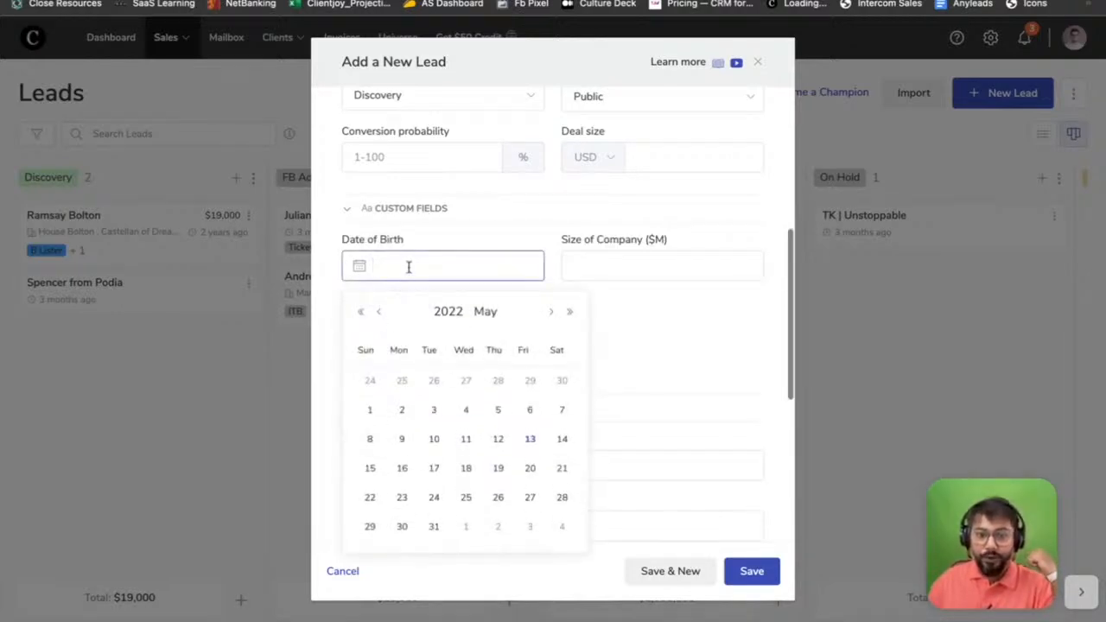
click(600, 265)
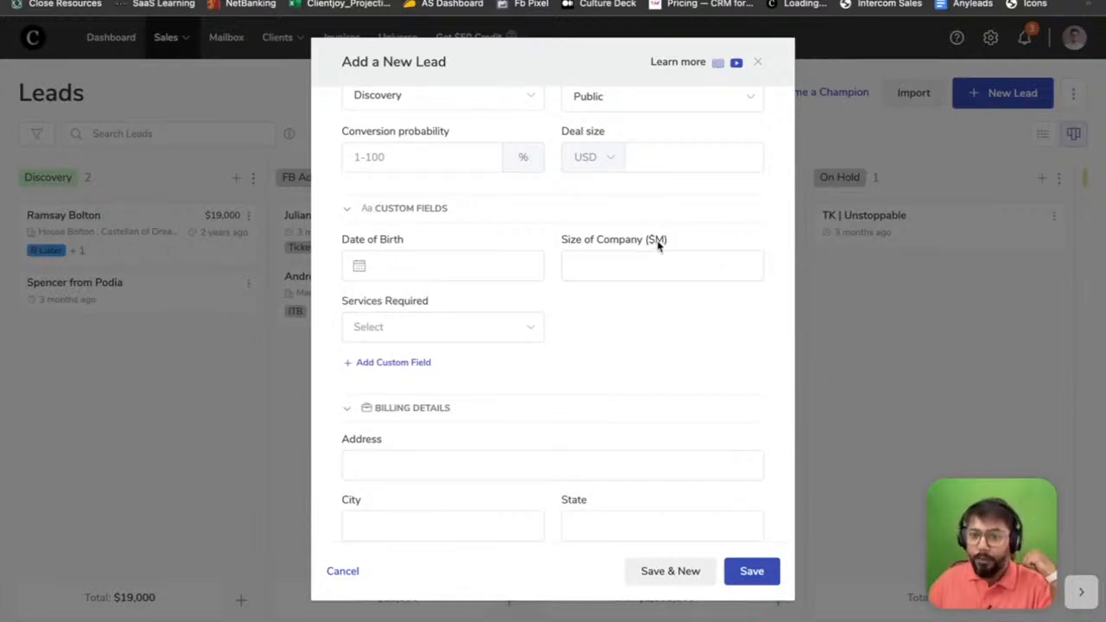
click(592, 272)
text(5)
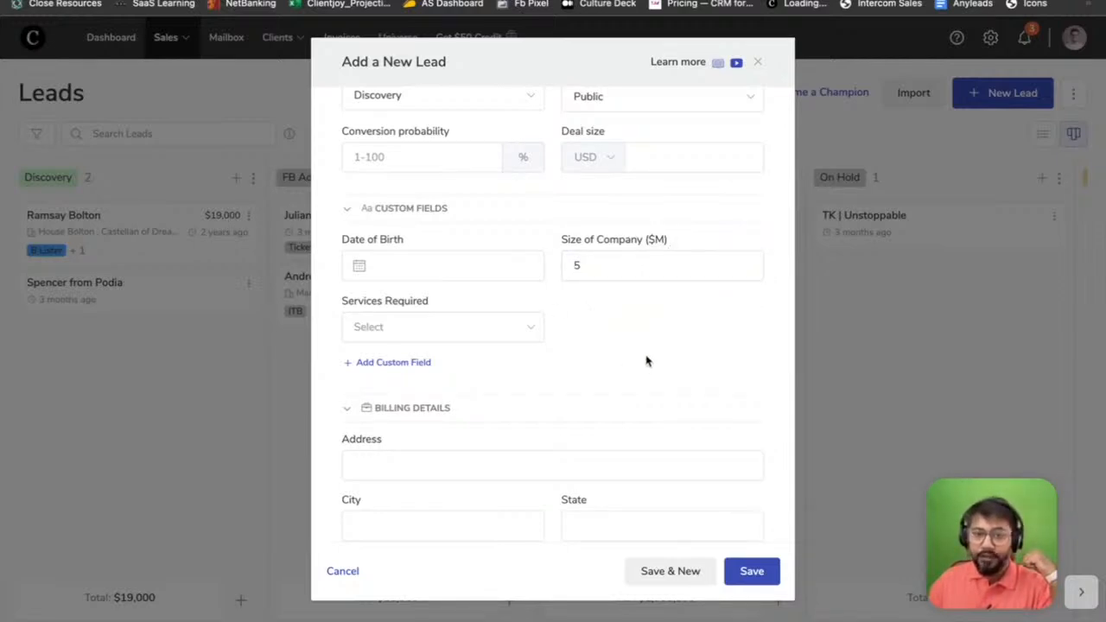
- Choose Long form Blog Post and On-Page SEO Audit as the new lead's required services
click(464, 326)
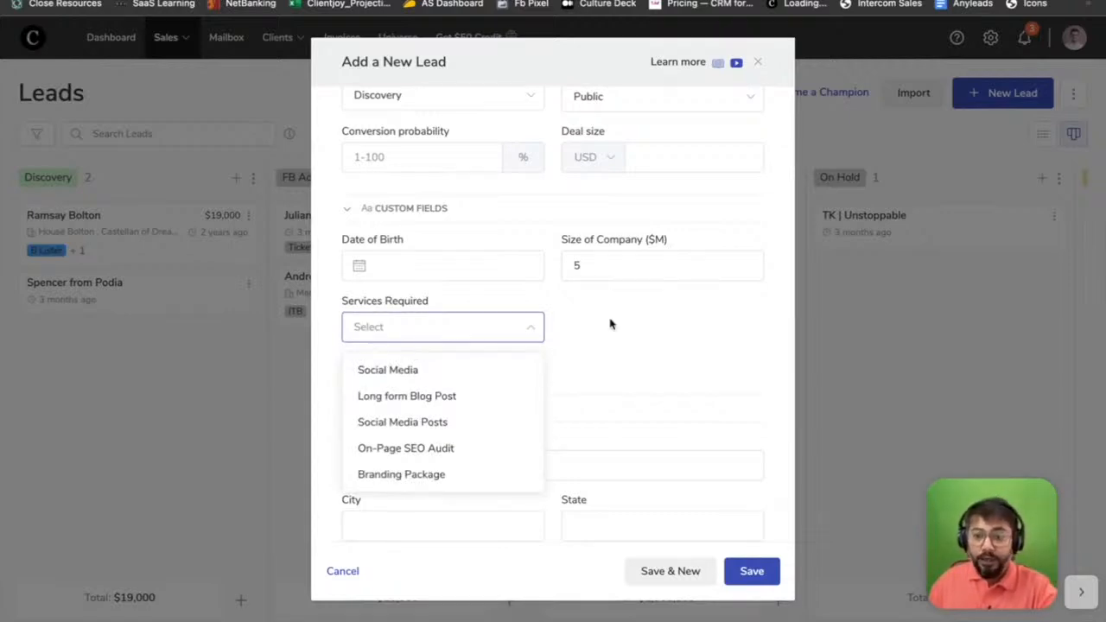
click(418, 395)
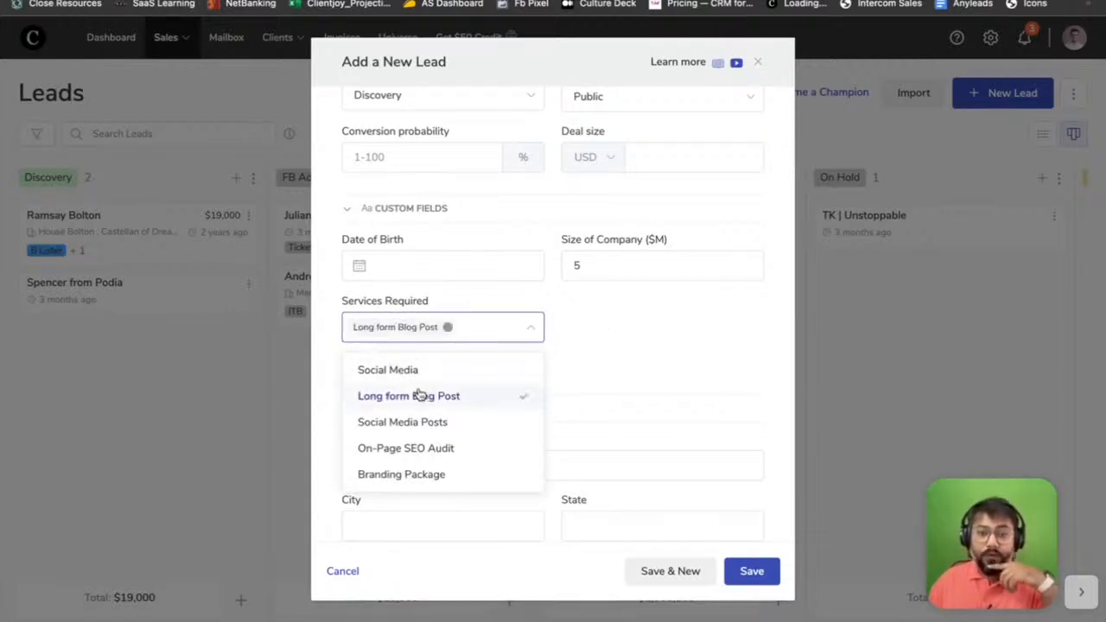
click(424, 452)
click(583, 363)
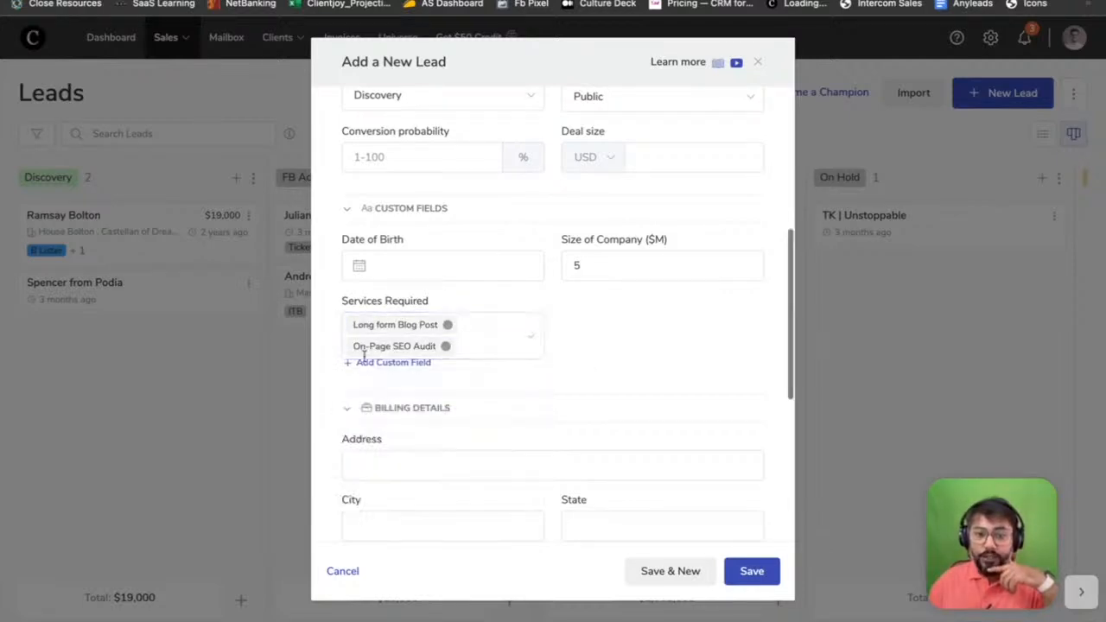
scroll(606, 358, up, 2)
scroll(607, 358, down, 2)
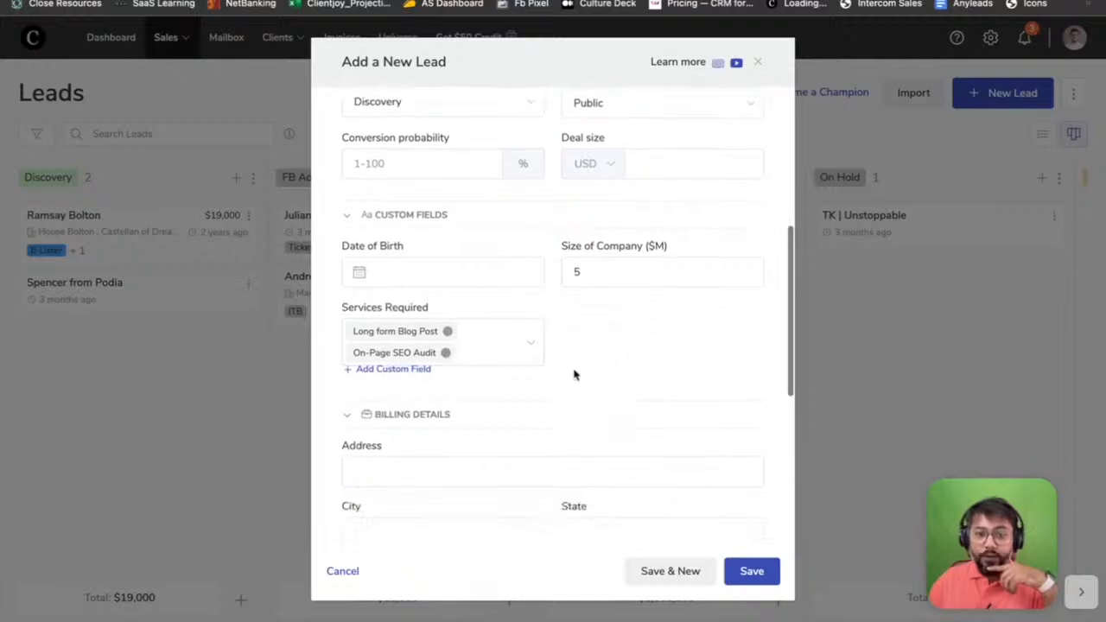
- Start a new custom field for the Leads module, named Type of Lead, with the type Select
click(394, 369)
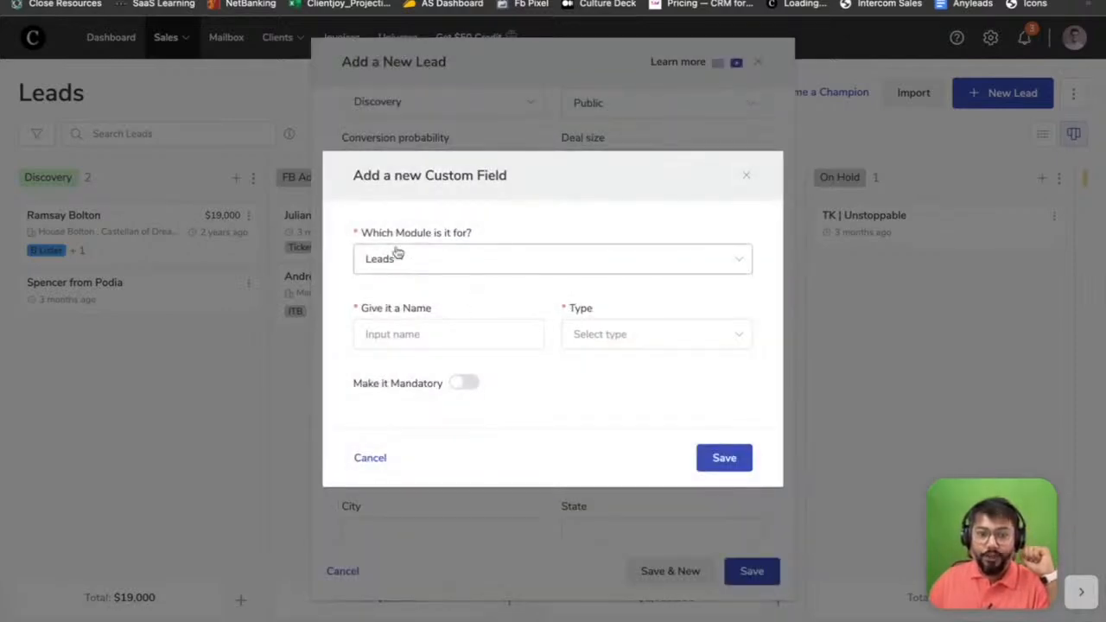
click(398, 268)
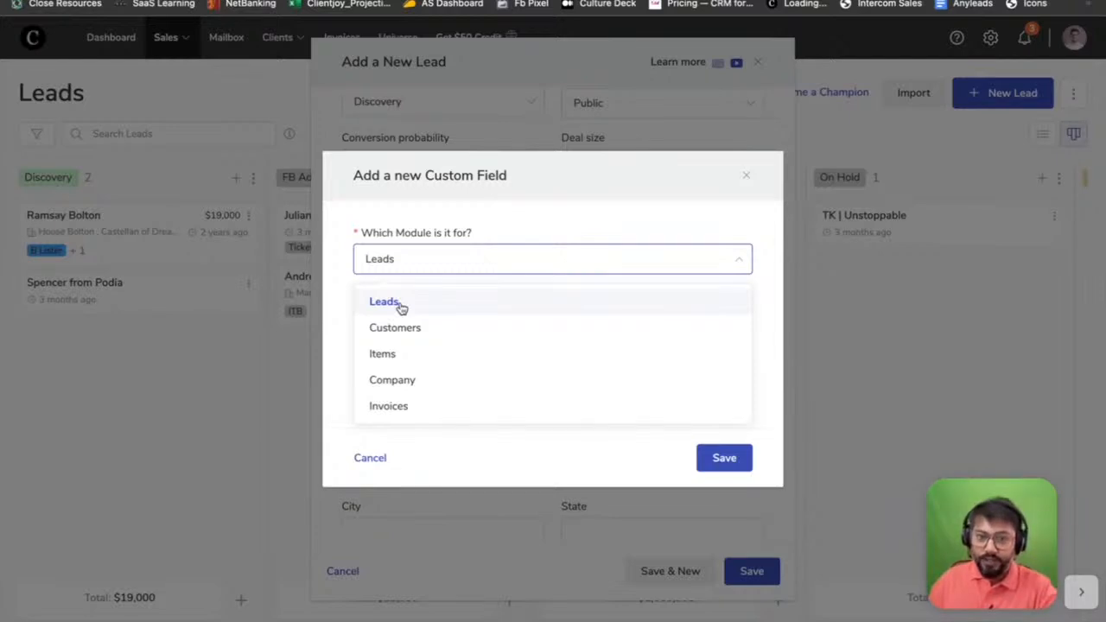
click(400, 305)
click(404, 337)
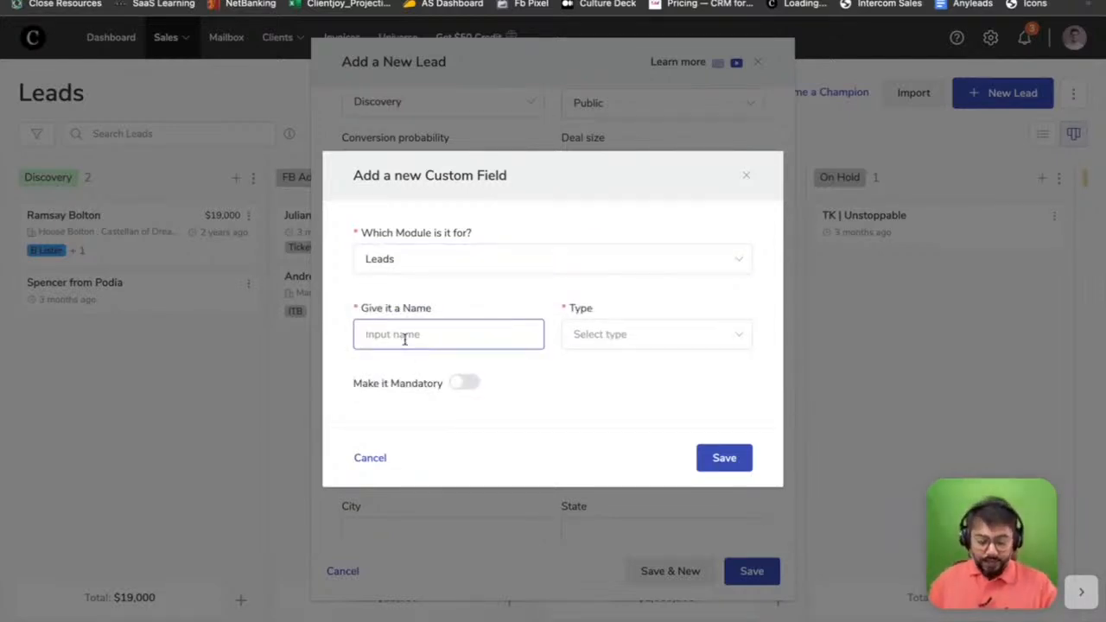
text(Type of Lead)
click(615, 368)
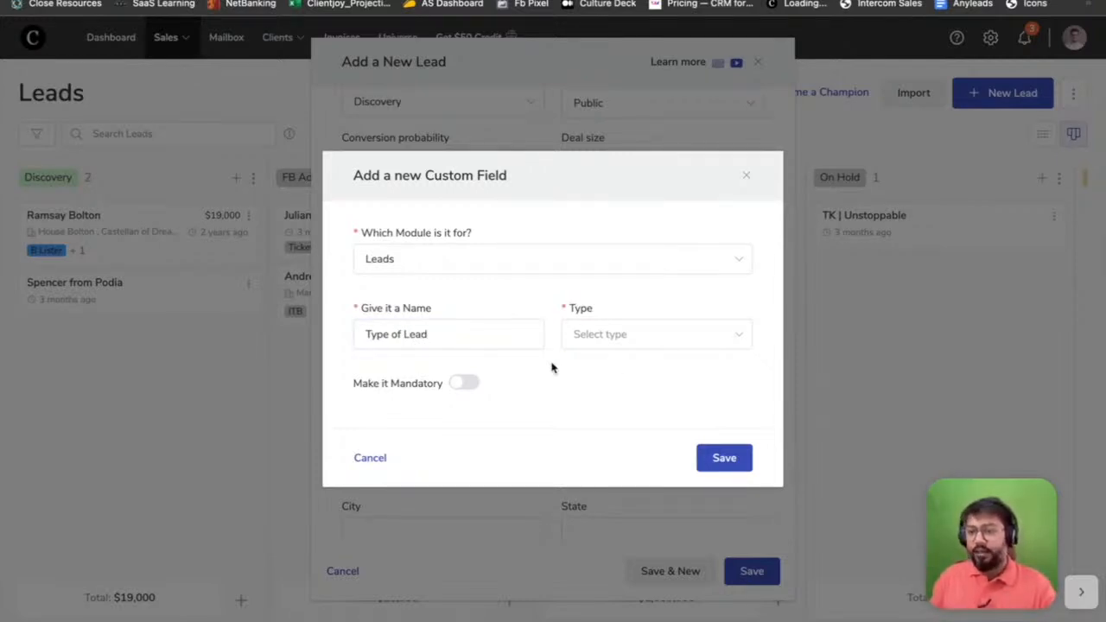
click(602, 343)
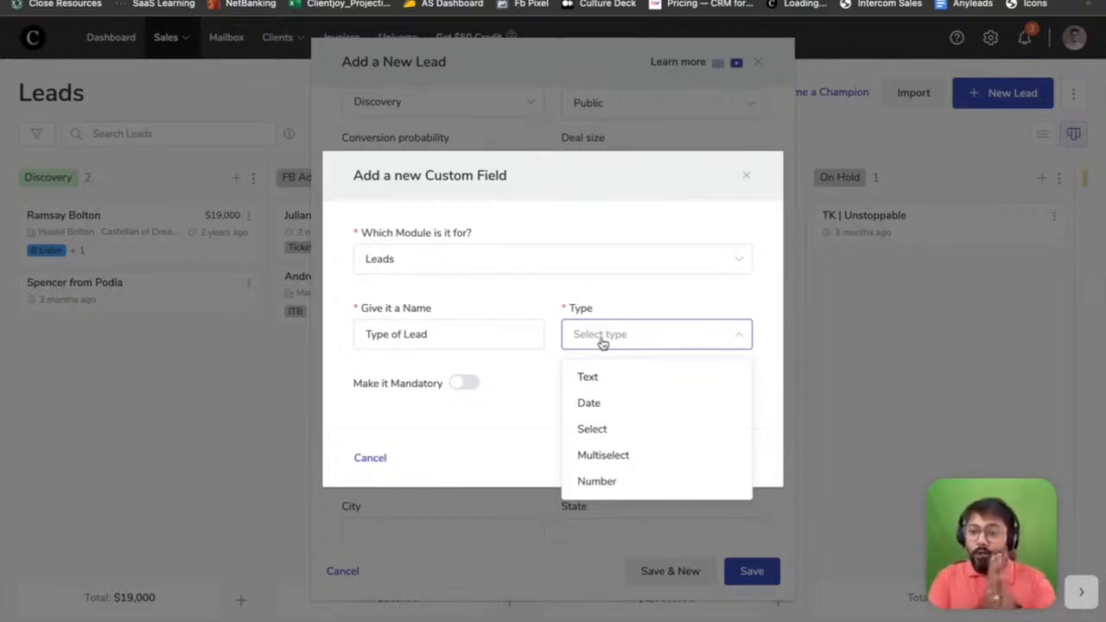
click(603, 430)
- Add the options High Networth Individuals, Venture Capitalists and Investment Bankers to the custom field and save it
click(418, 362)
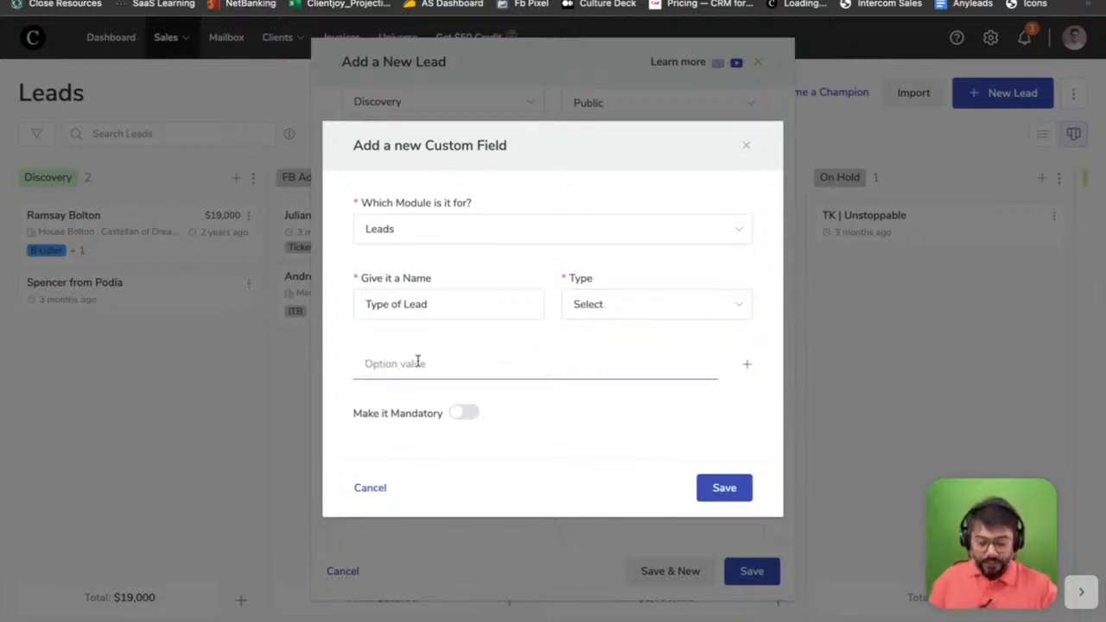
text(High)
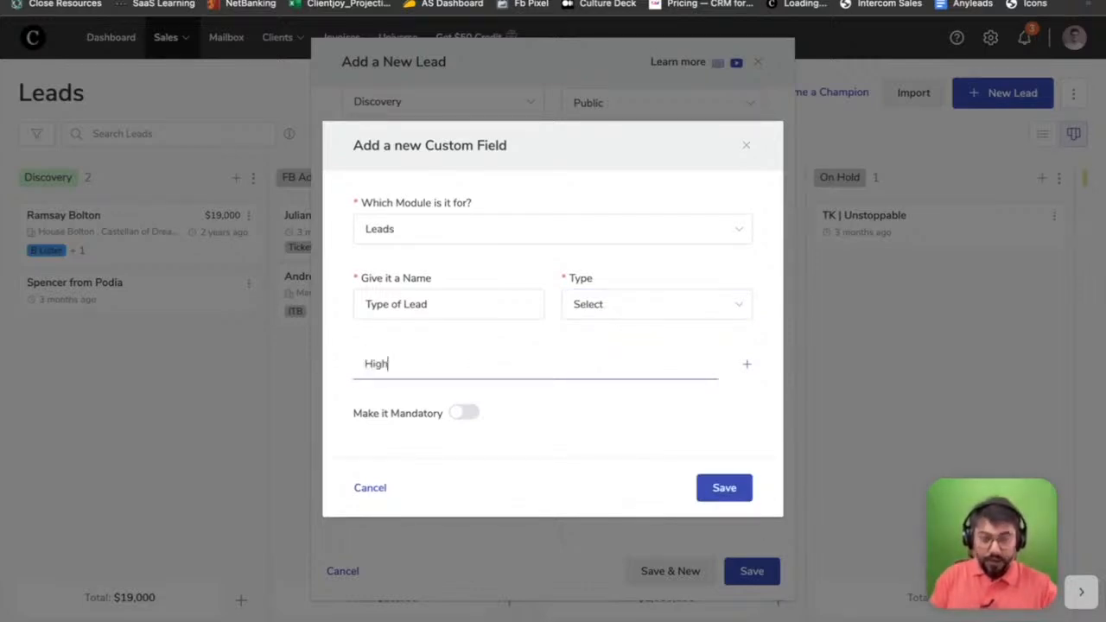
text( Networth Indi)
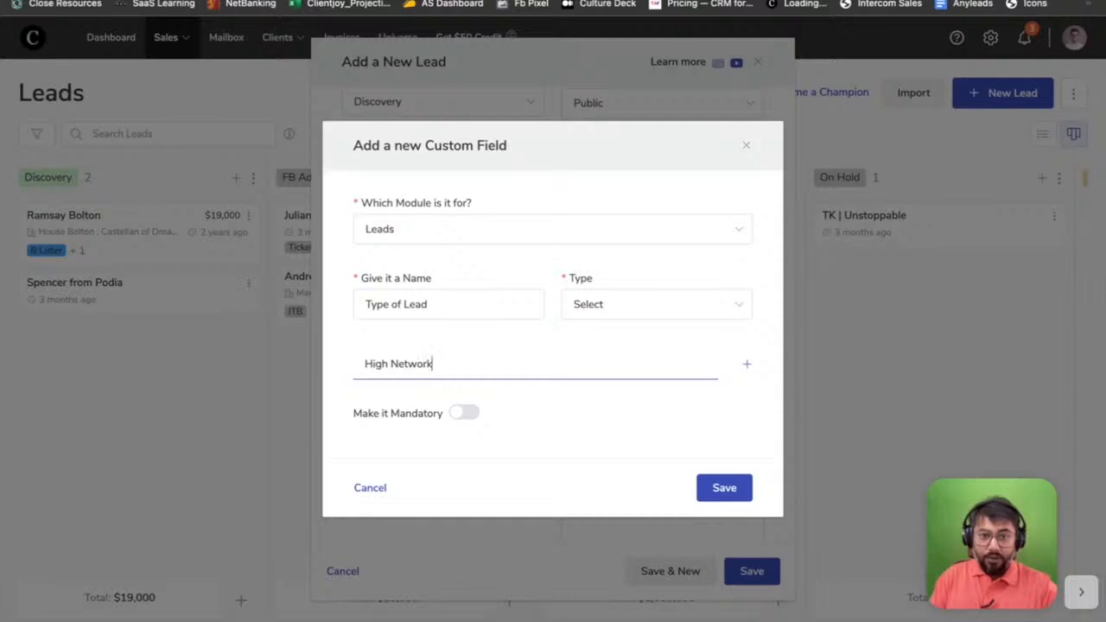
text(viduals)
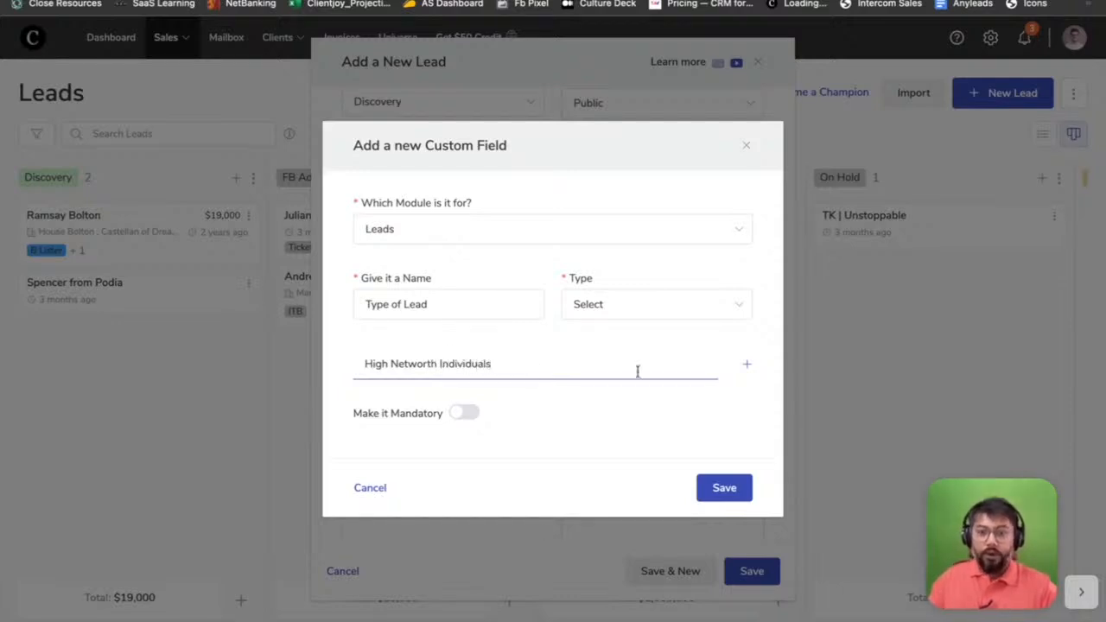
click(747, 364)
click(522, 383)
text(Venture Capitalists)
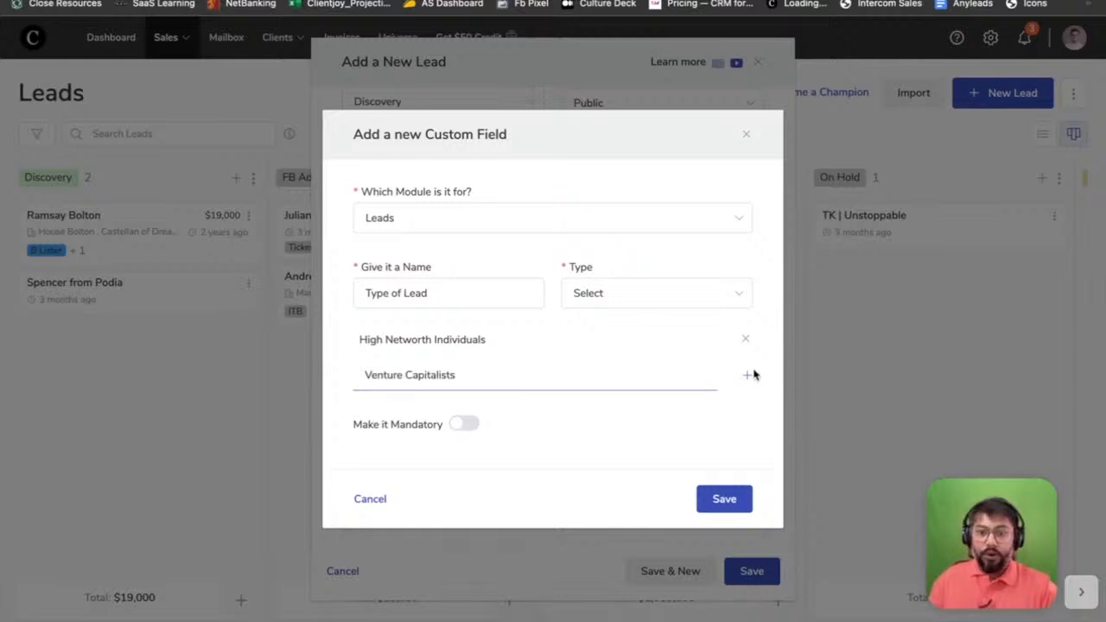
click(748, 375)
click(380, 386)
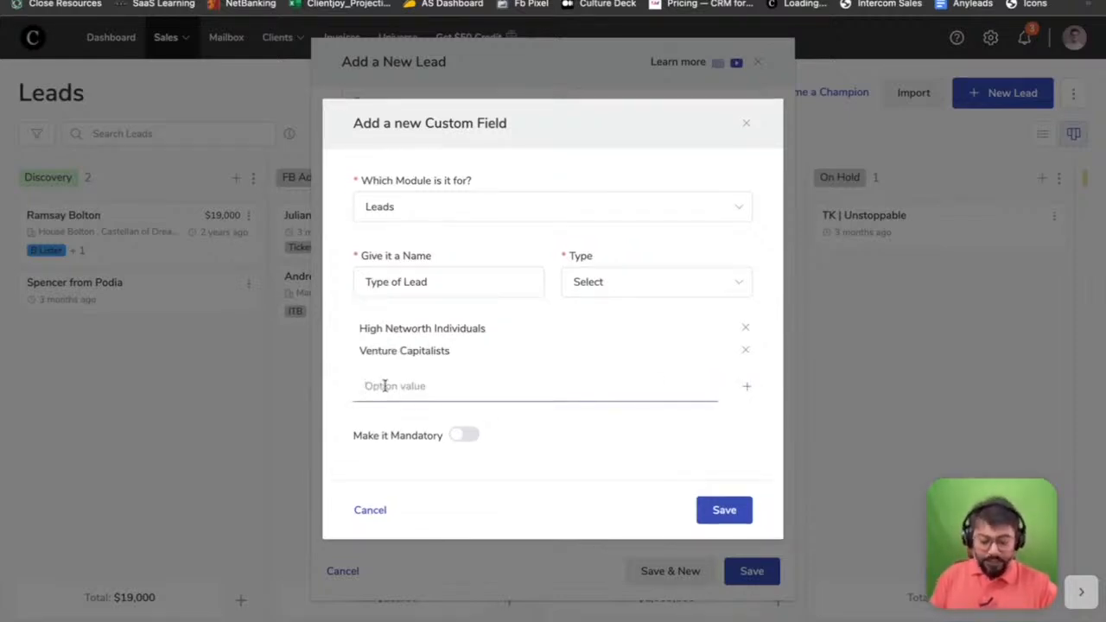
text(Investm)
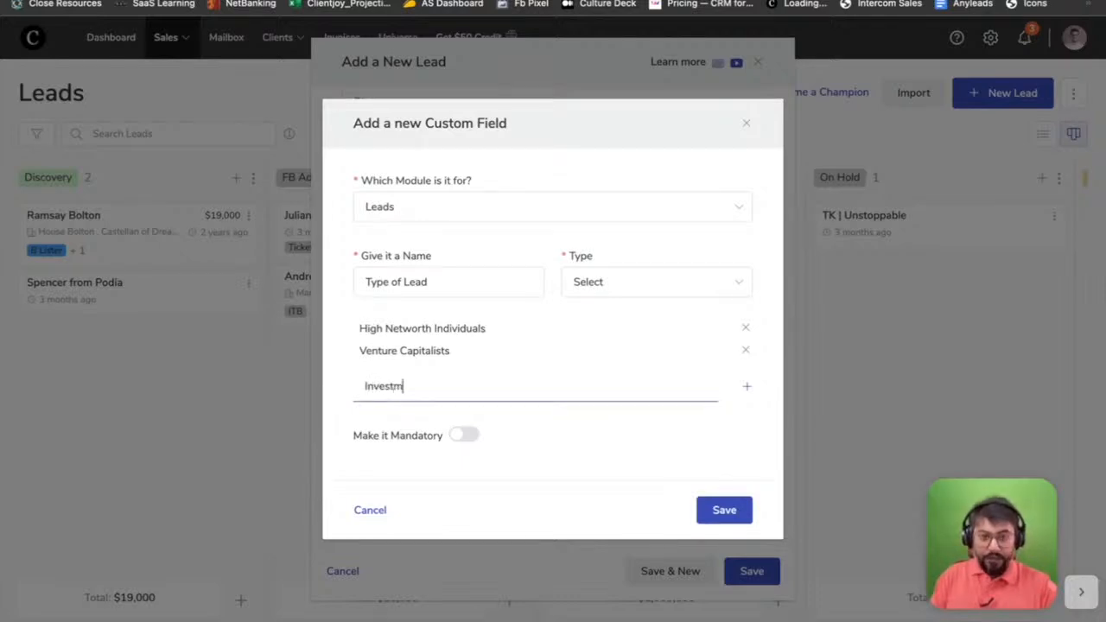
text(ent Bankers)
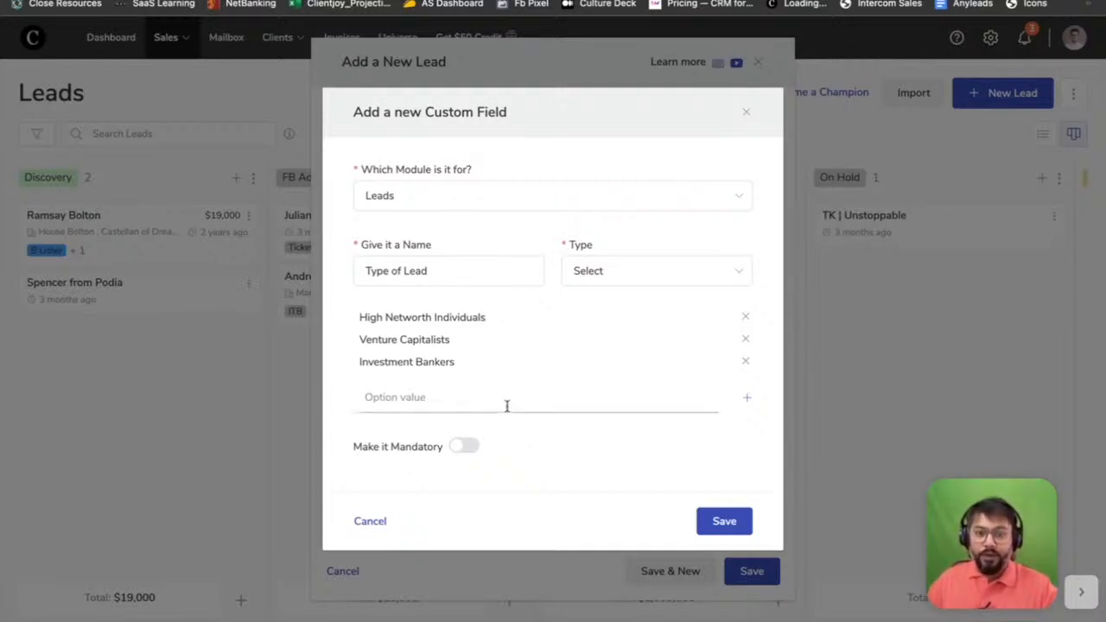
click(706, 518)
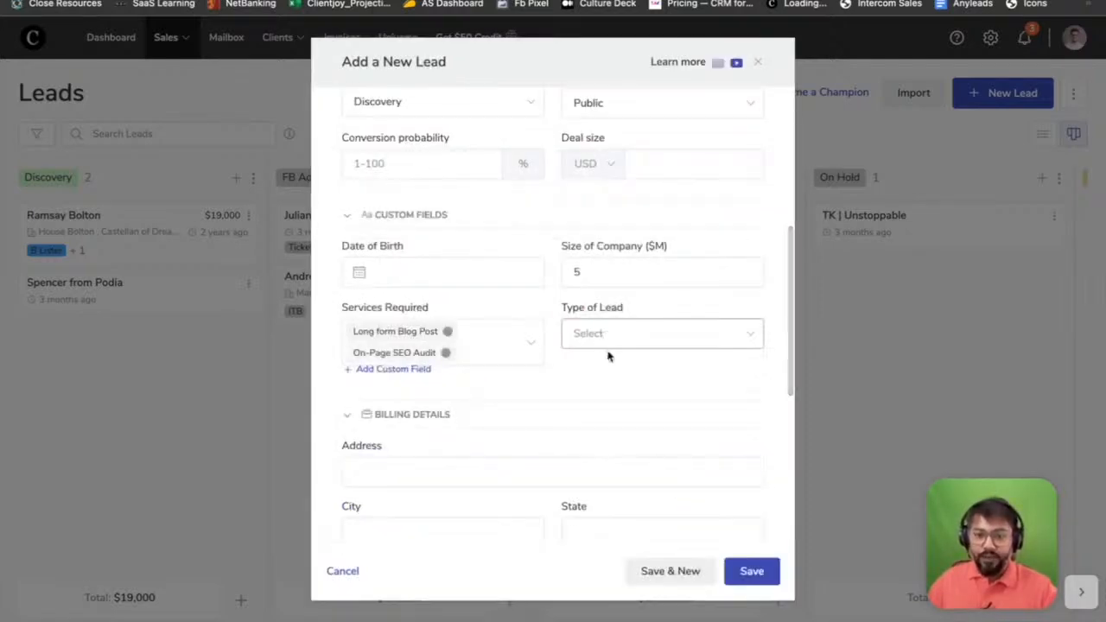
- Set the new lead's Type of Lead to Venture Capitalists and fill in the date of birth
click(604, 344)
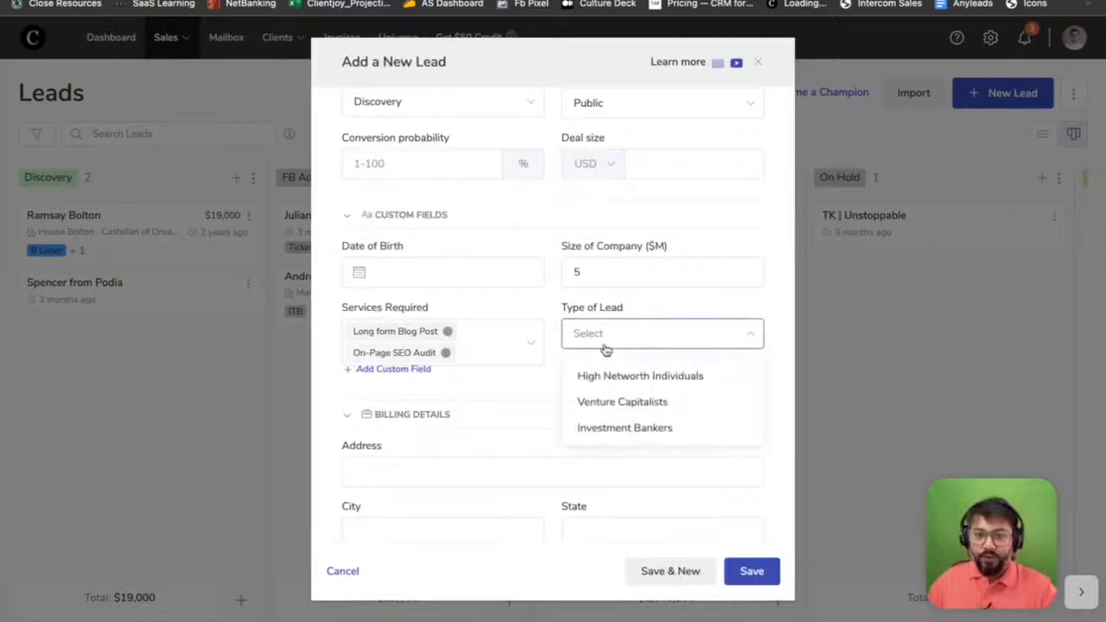
click(618, 404)
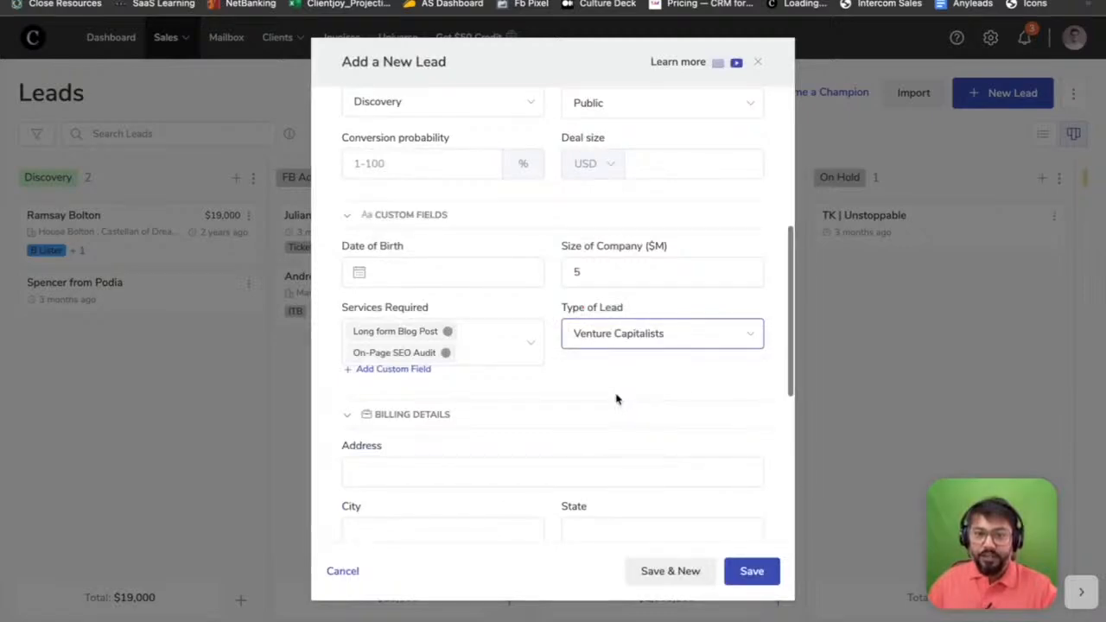
click(411, 273)
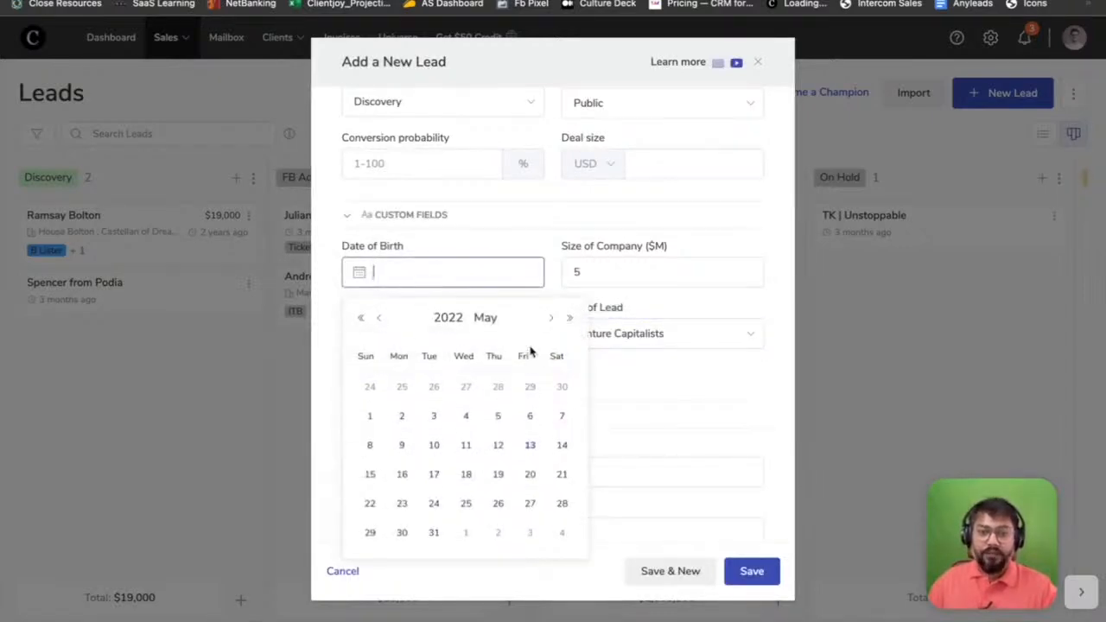
click(569, 318)
click(570, 318)
click(569, 318)
click(569, 318)
click(362, 319)
click(362, 319)
click(362, 318)
click(362, 318)
click(362, 319)
click(363, 319)
click(362, 319)
click(362, 319)
triple_click(362, 319)
double_click(362, 319)
double_click(362, 319)
click(362, 319)
triple_click(363, 319)
triple_click(362, 319)
triple_click(362, 318)
triple_click(362, 319)
triple_click(362, 319)
click(362, 319)
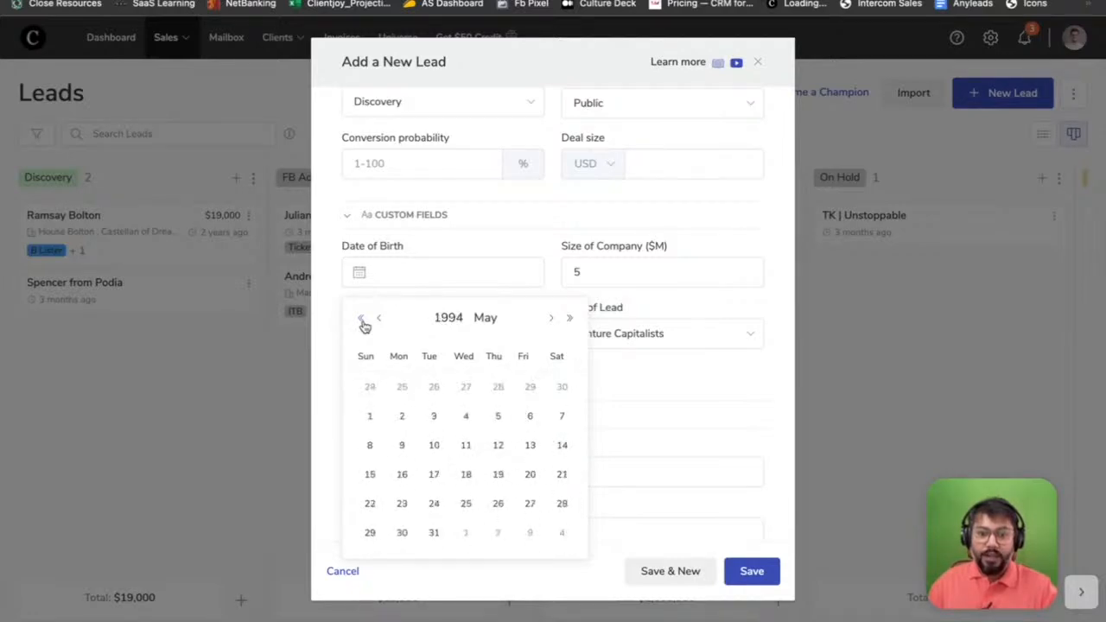
click(502, 446)
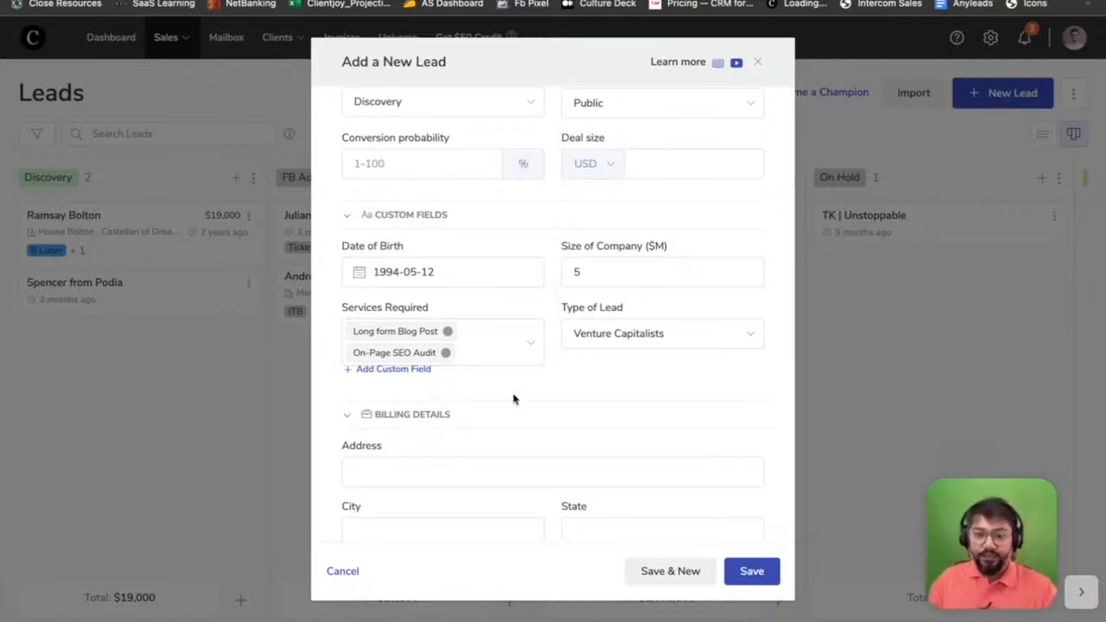
- Enter the lead's full name in the required Name field and save the new lead
click(750, 572)
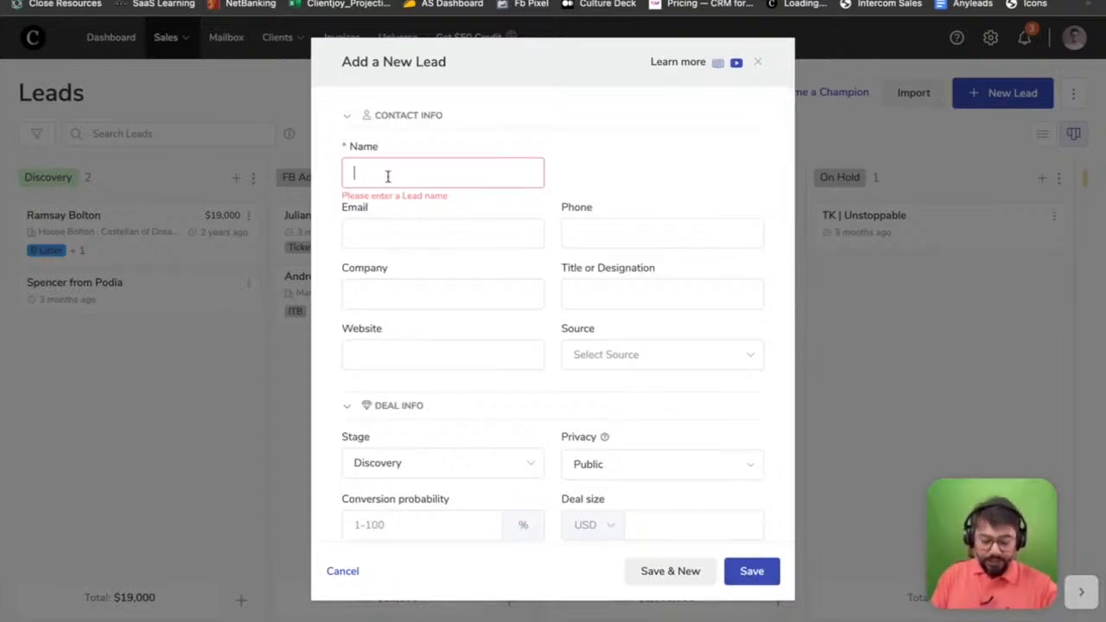
text(Tony Stark)
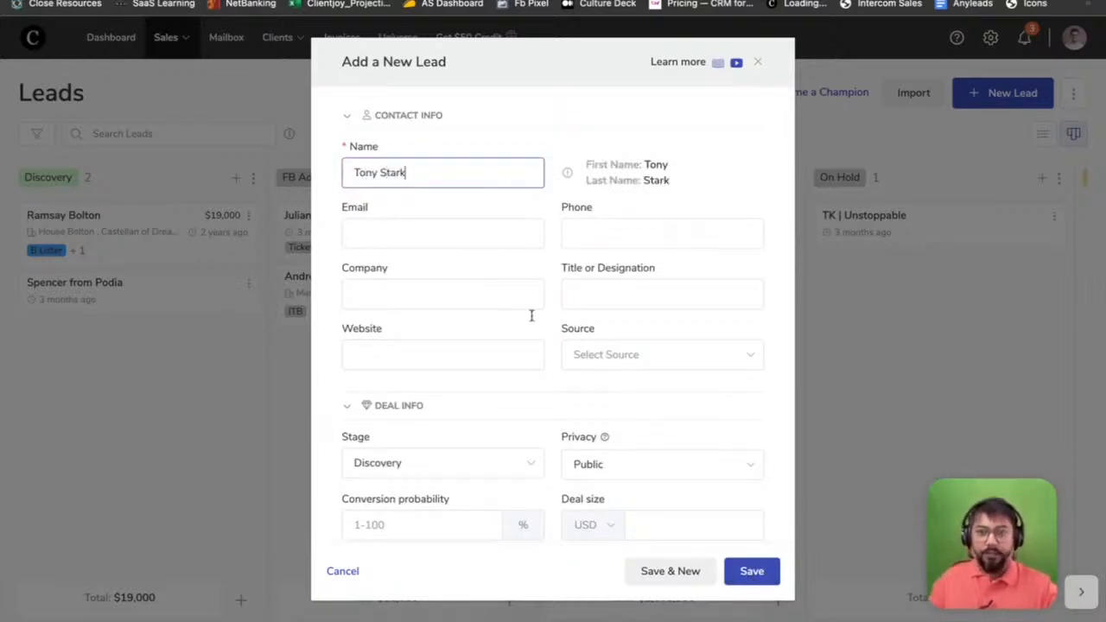
click(750, 571)
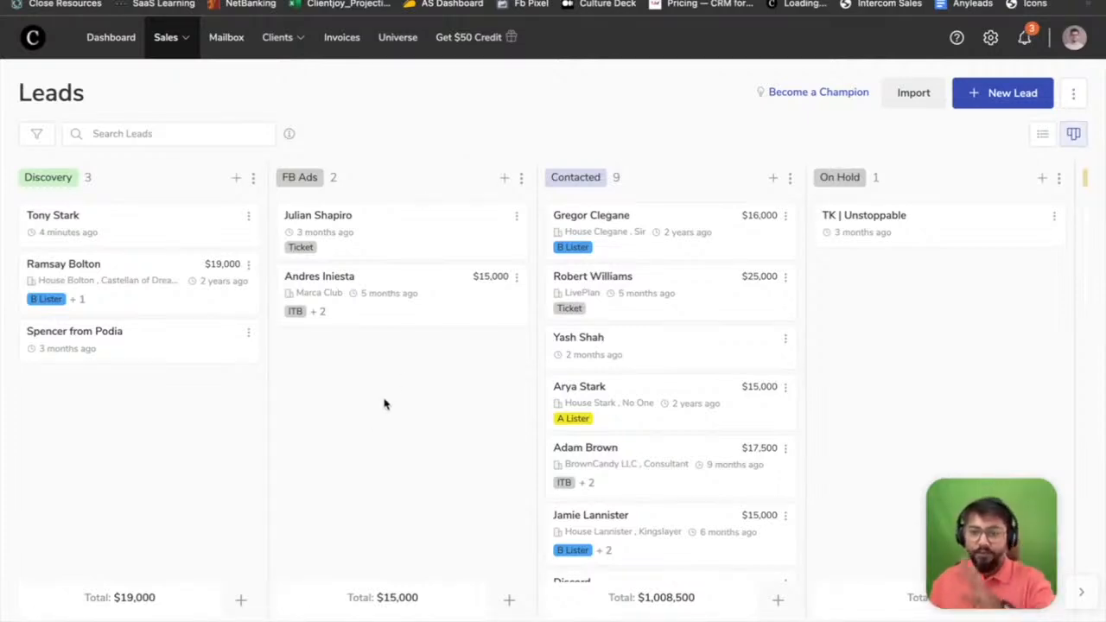
- Look across the pipeline board's stages and switch the leads to the list view
scroll(384, 404, right, 9)
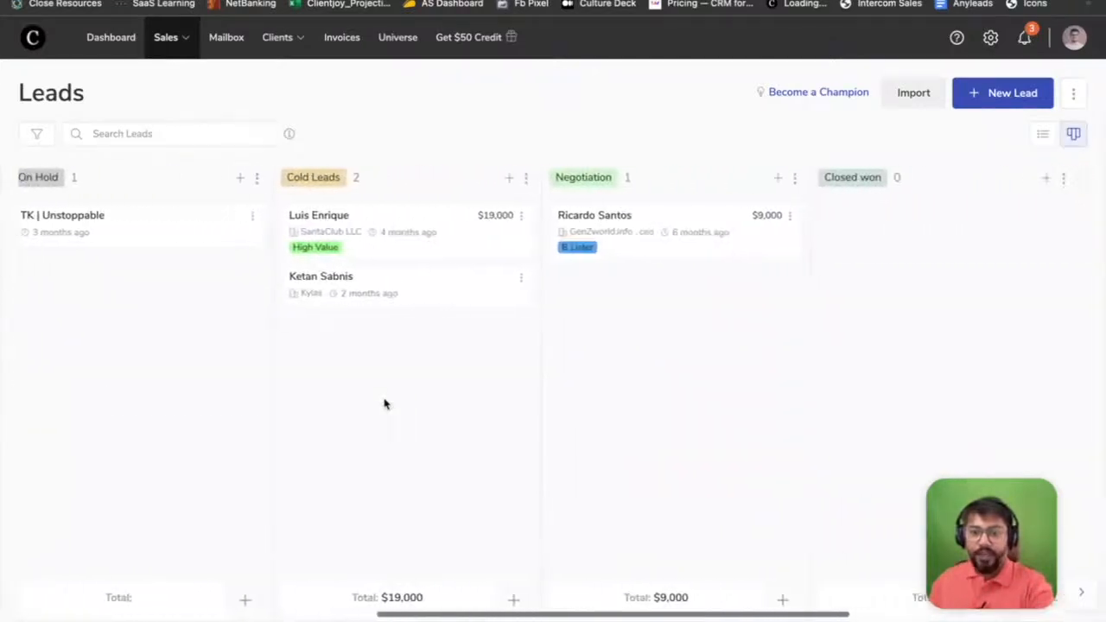
scroll(385, 403, left, 6)
scroll(384, 403, left, 3)
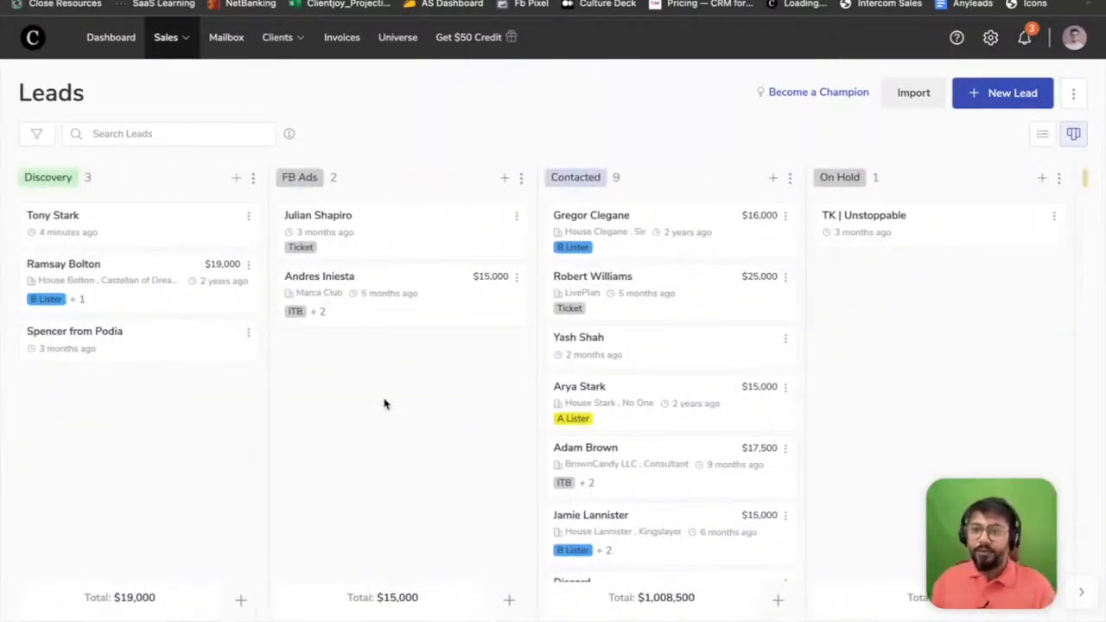
click(1049, 142)
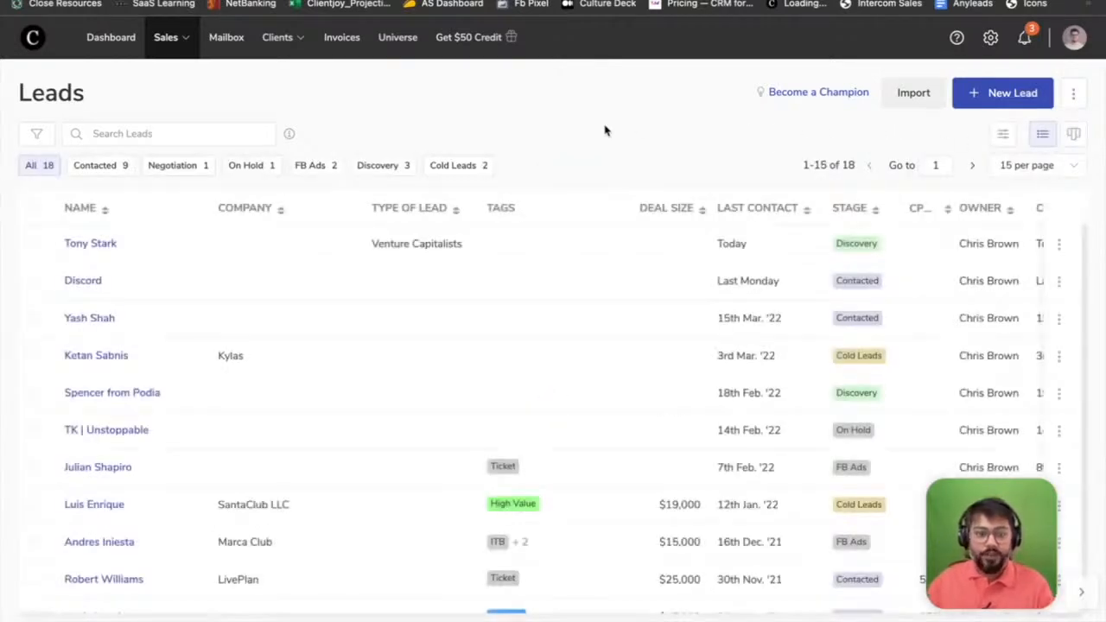
scroll(329, 363, down, 2)
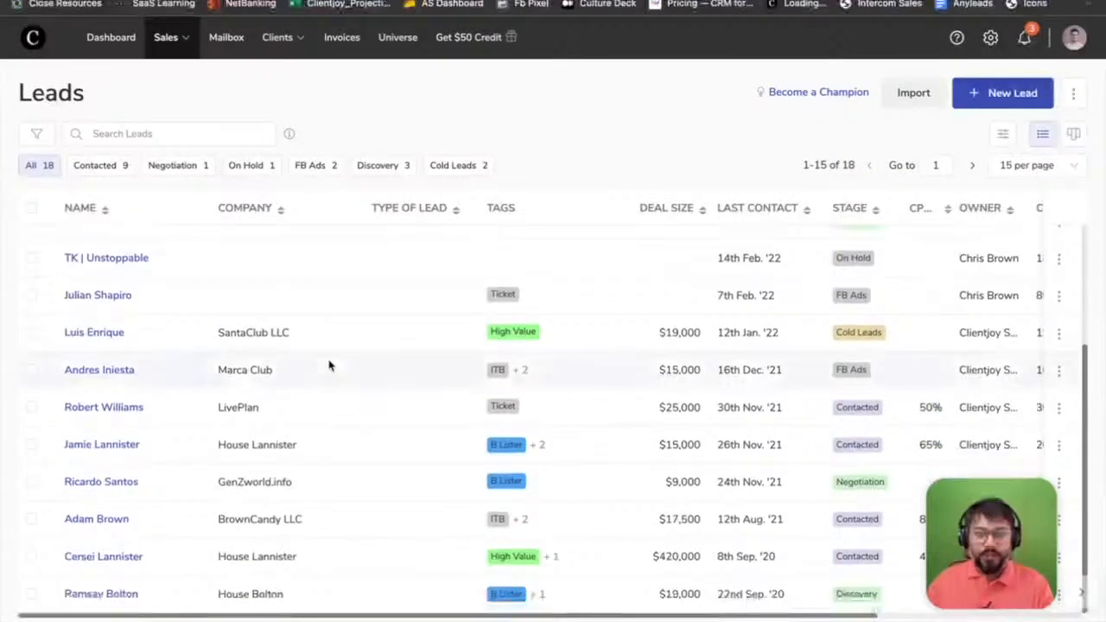
scroll(328, 363, up, 2)
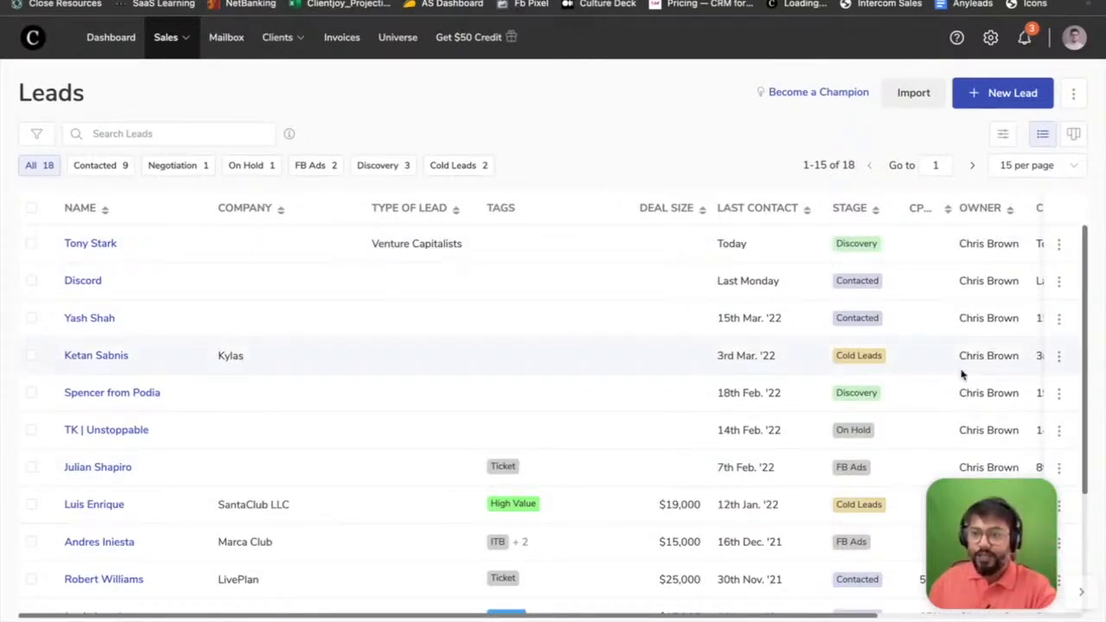
- Hide the Created, Last Contact and Tags columns in the leads list's display preferences
click(1000, 134)
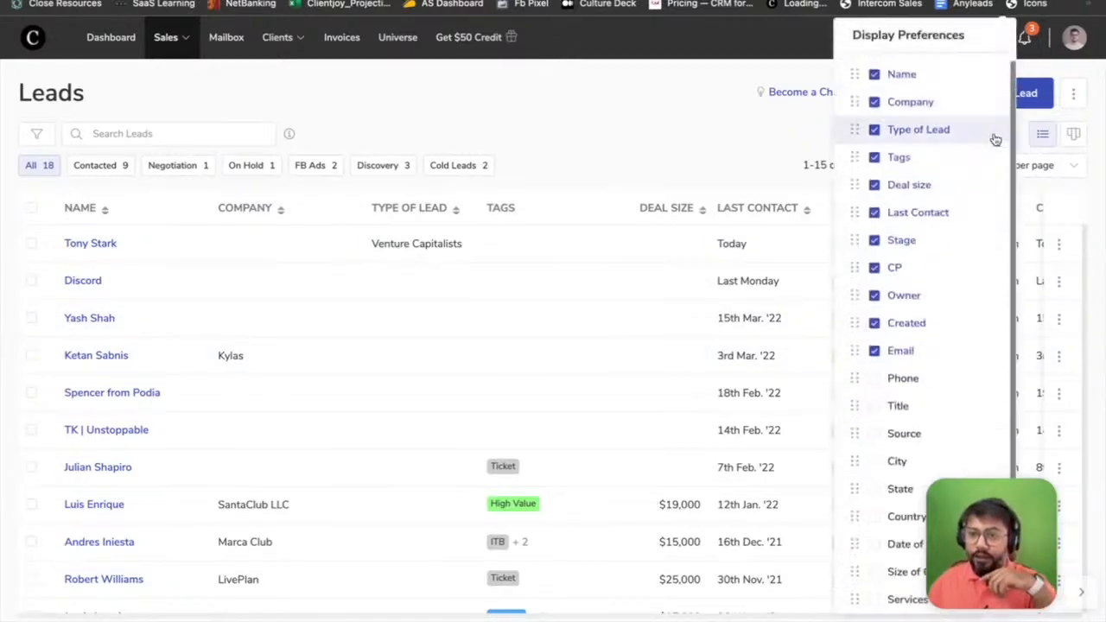
scroll(908, 378, down, 1)
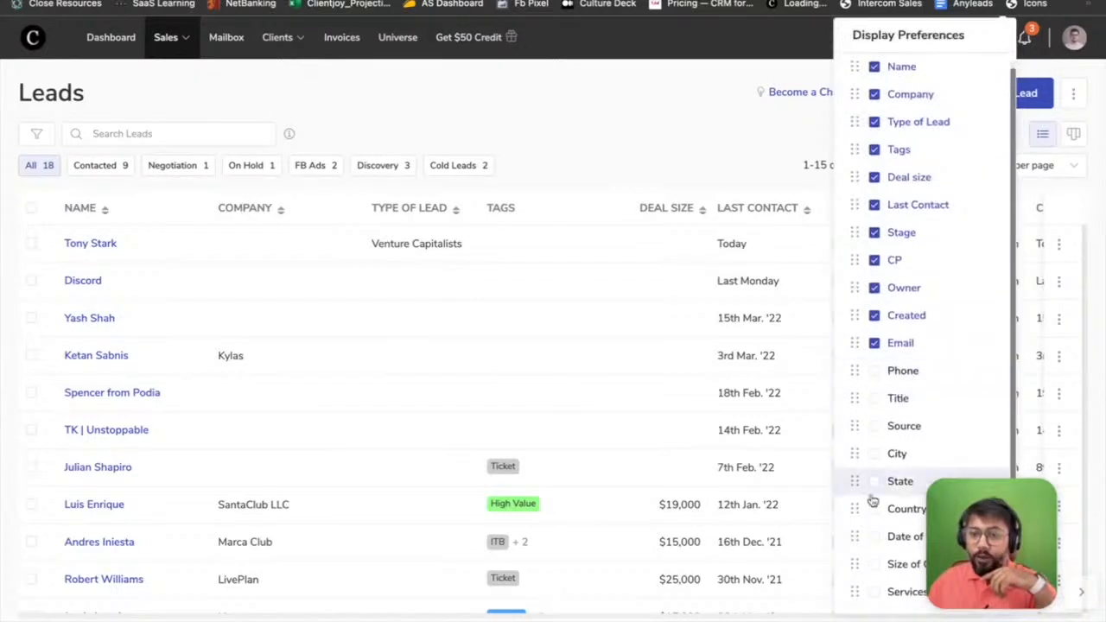
scroll(895, 103, up, 1)
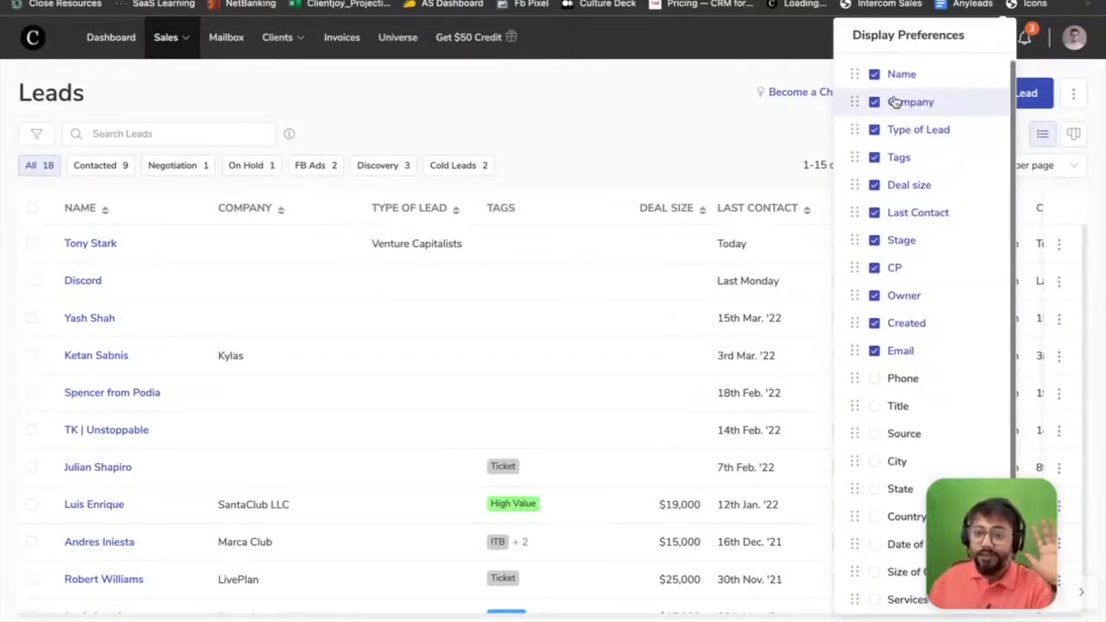
scroll(907, 372, down, 1)
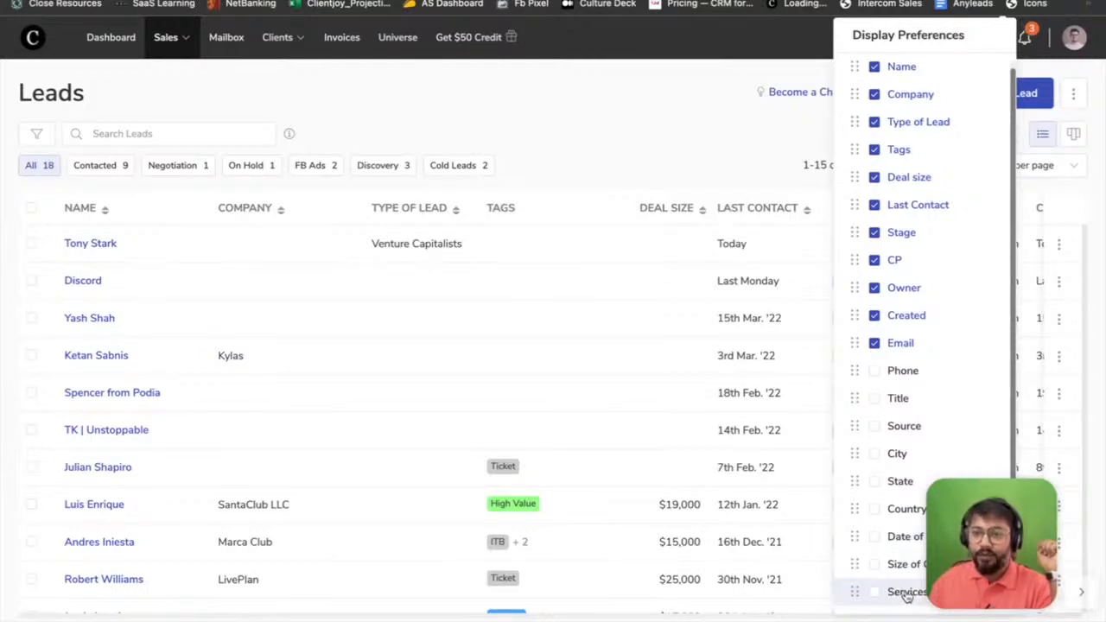
click(875, 316)
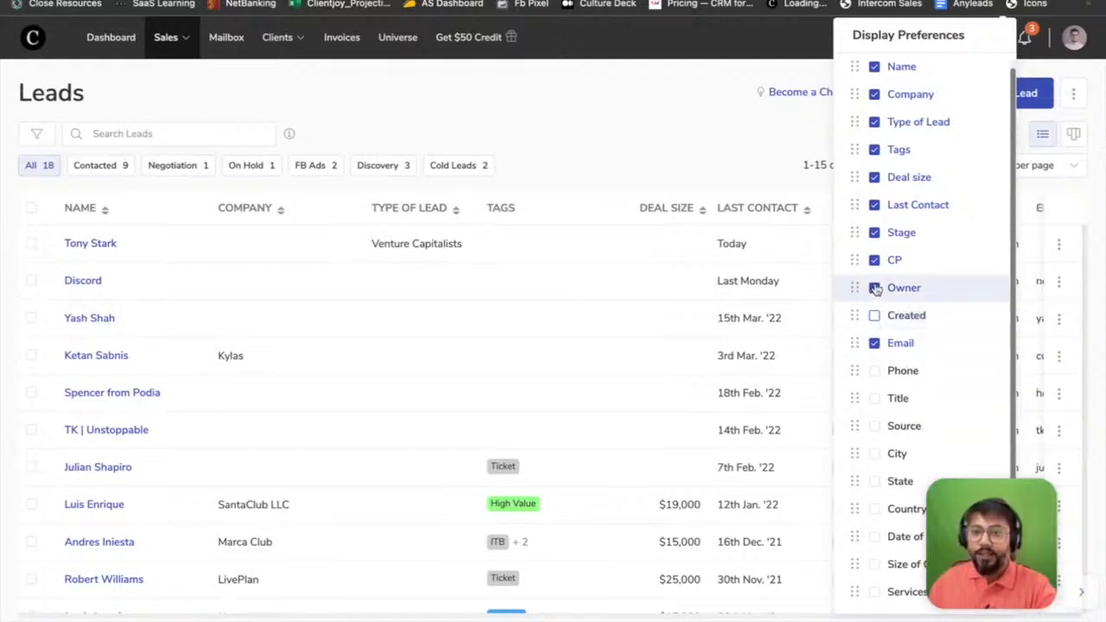
click(875, 205)
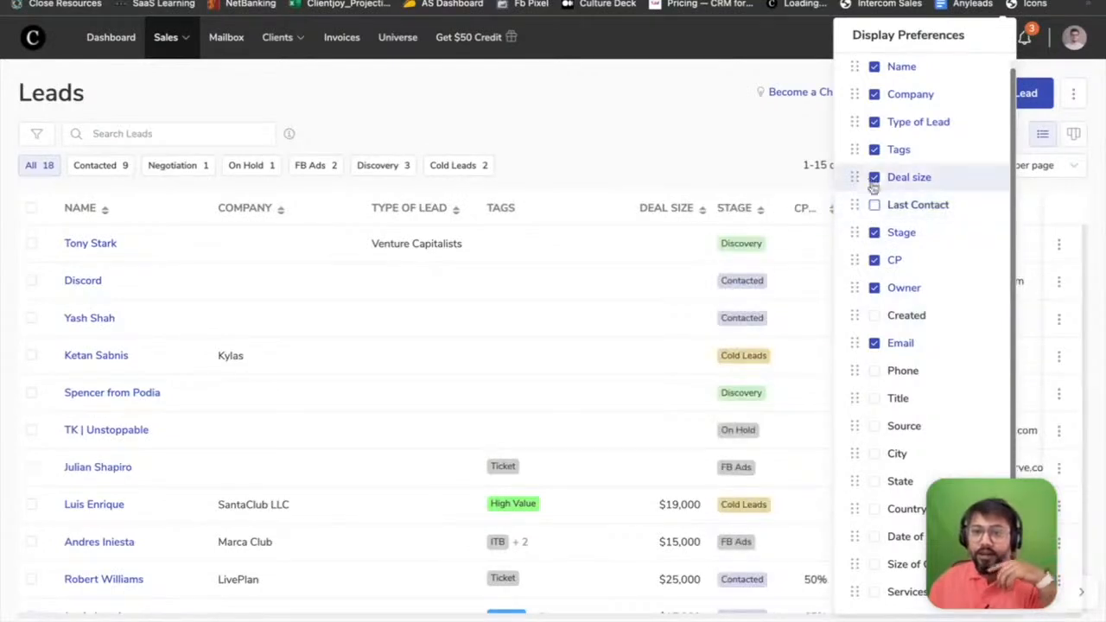
click(874, 152)
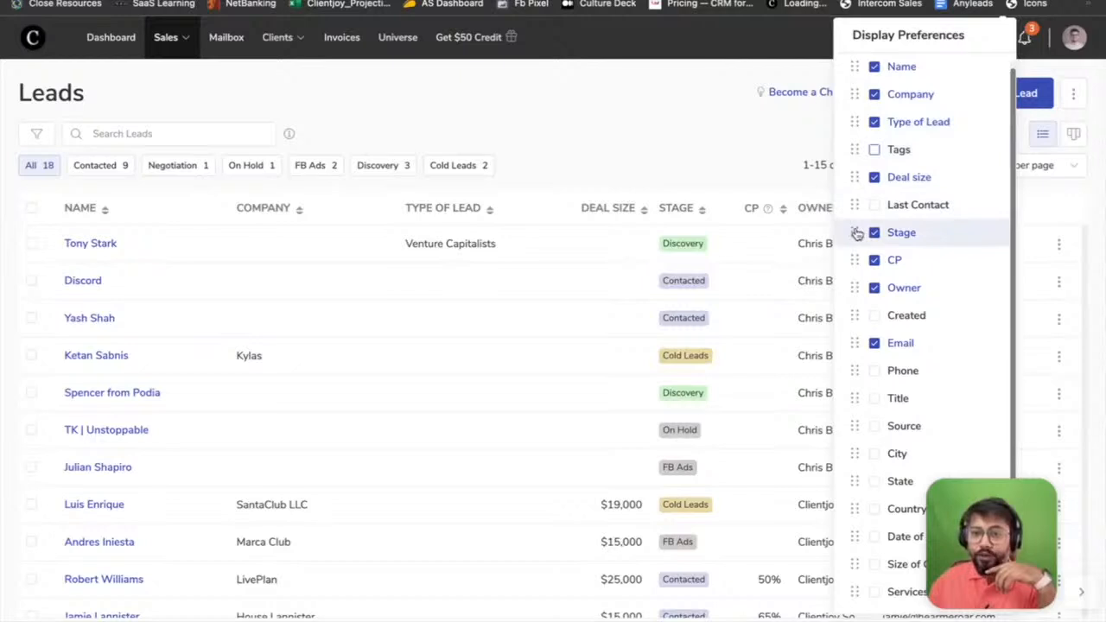
- Place the Stage and Deal size columns directly after Type of Lead, and hide Company and move it below Phone
drag(855, 233, 854, 150)
drag(855, 208, 854, 184)
click(874, 95)
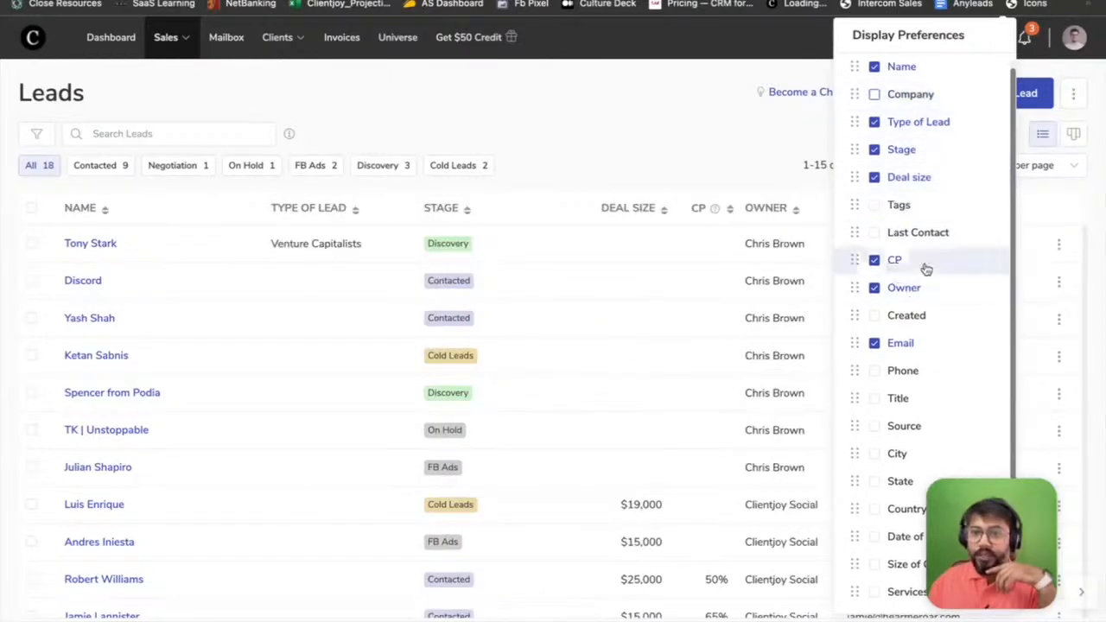
drag(856, 95, 868, 363)
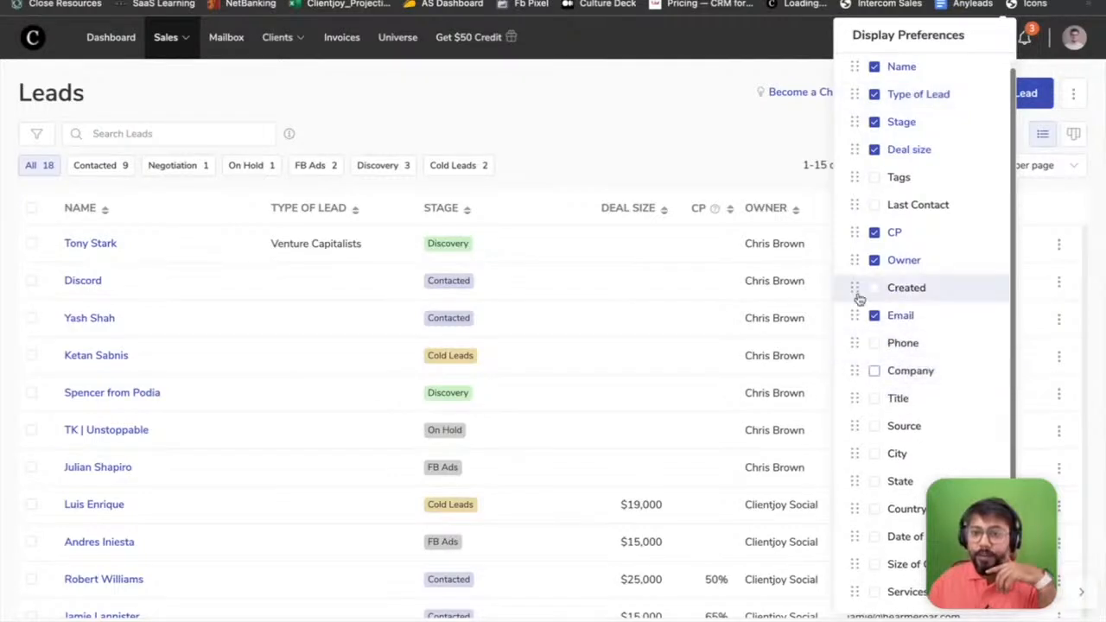
- Move CP directly after Deal size and Owner directly after CP, and hide the Owner column
drag(854, 234, 856, 177)
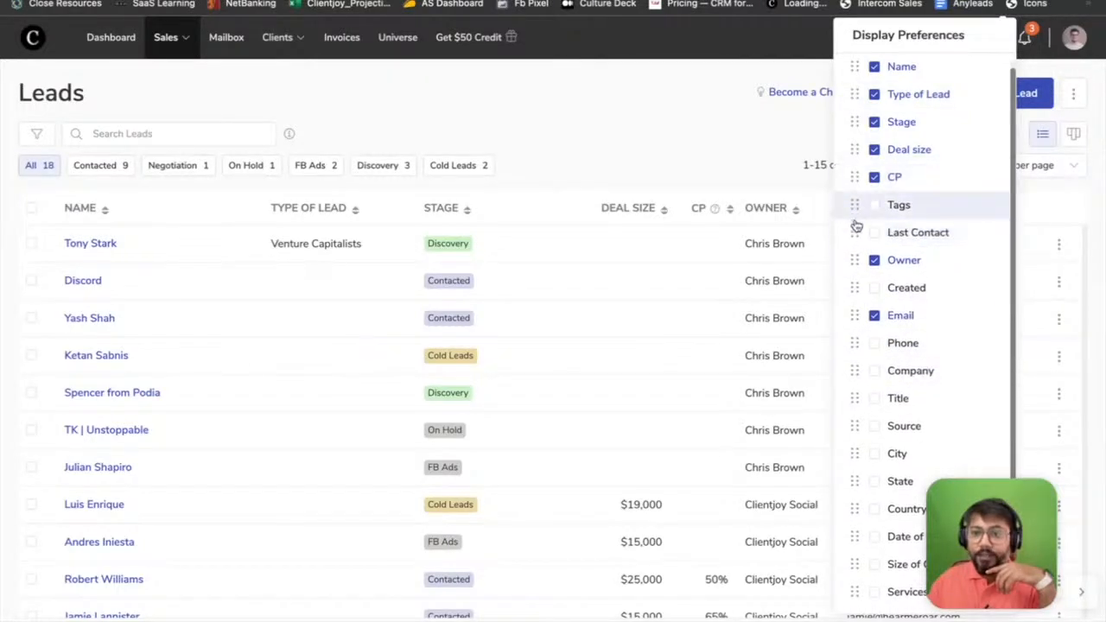
drag(855, 267, 859, 211)
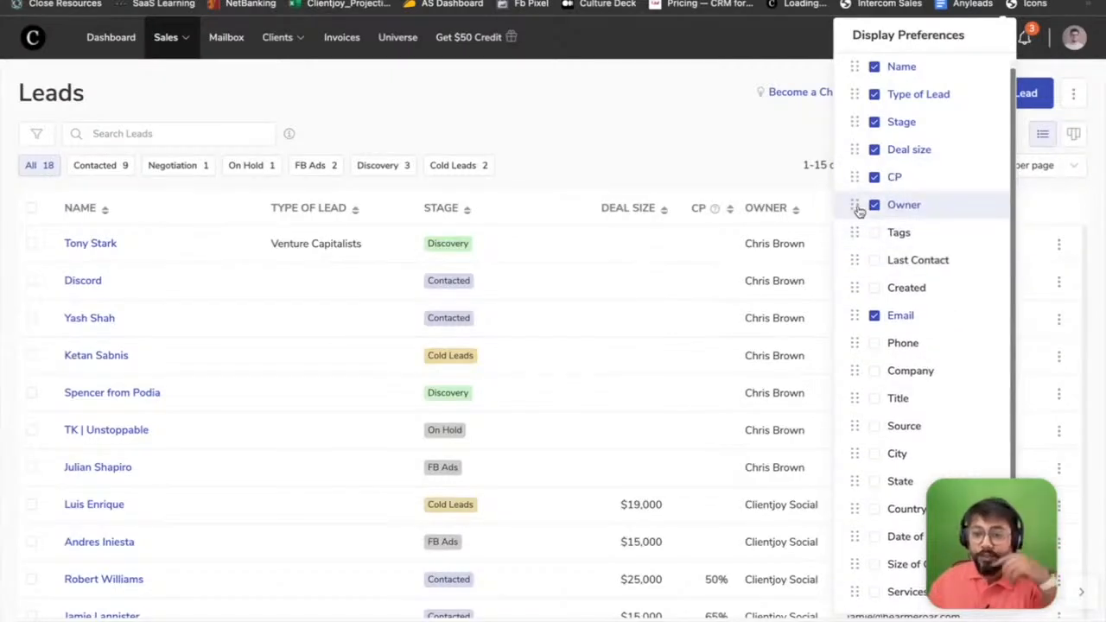
click(874, 207)
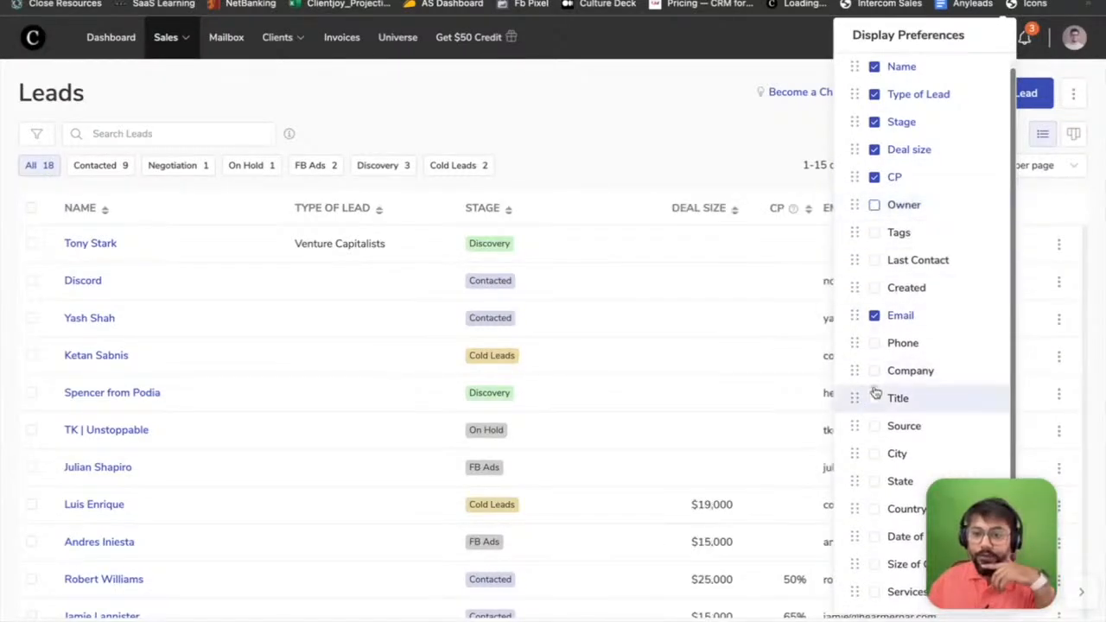
- Show the Services Required column directly after CP and move Email directly after Name in the leads list
click(874, 592)
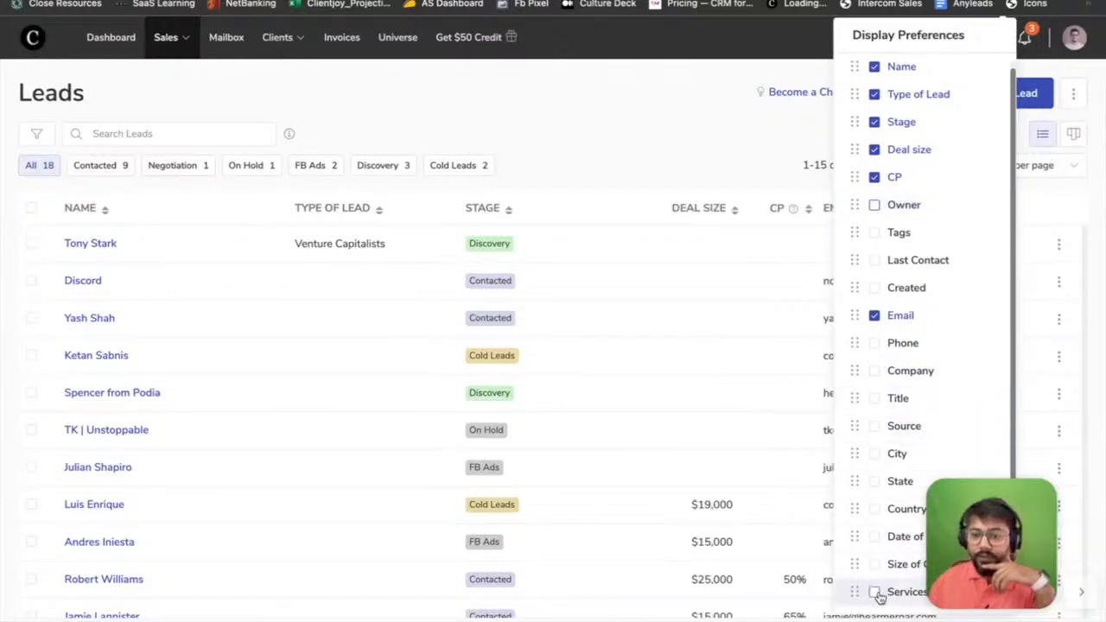
drag(854, 592, 856, 208)
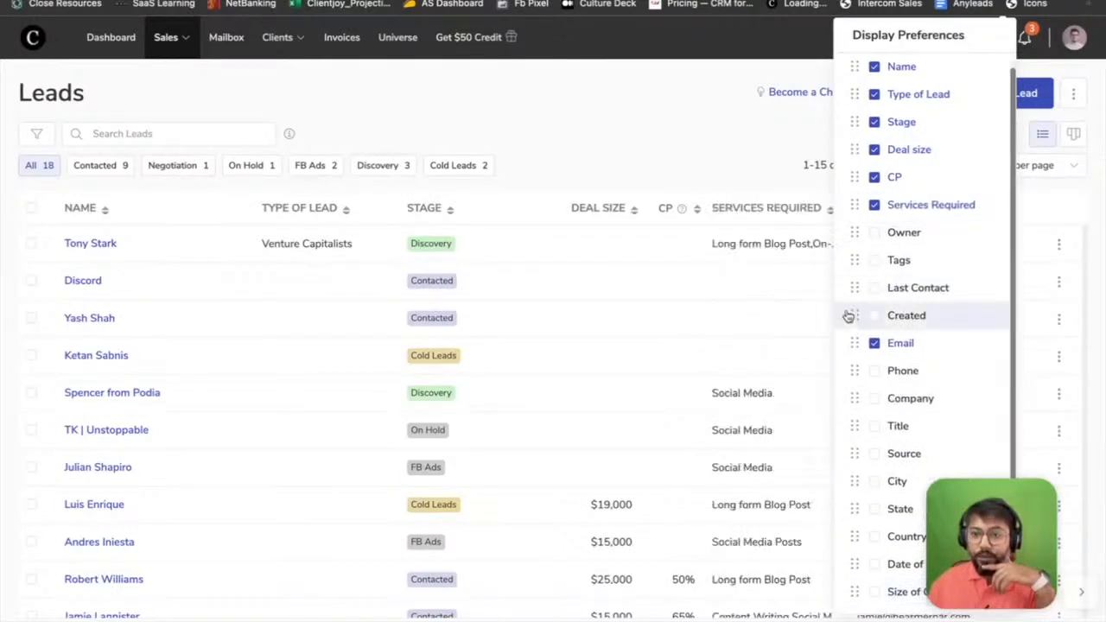
drag(855, 344, 852, 93)
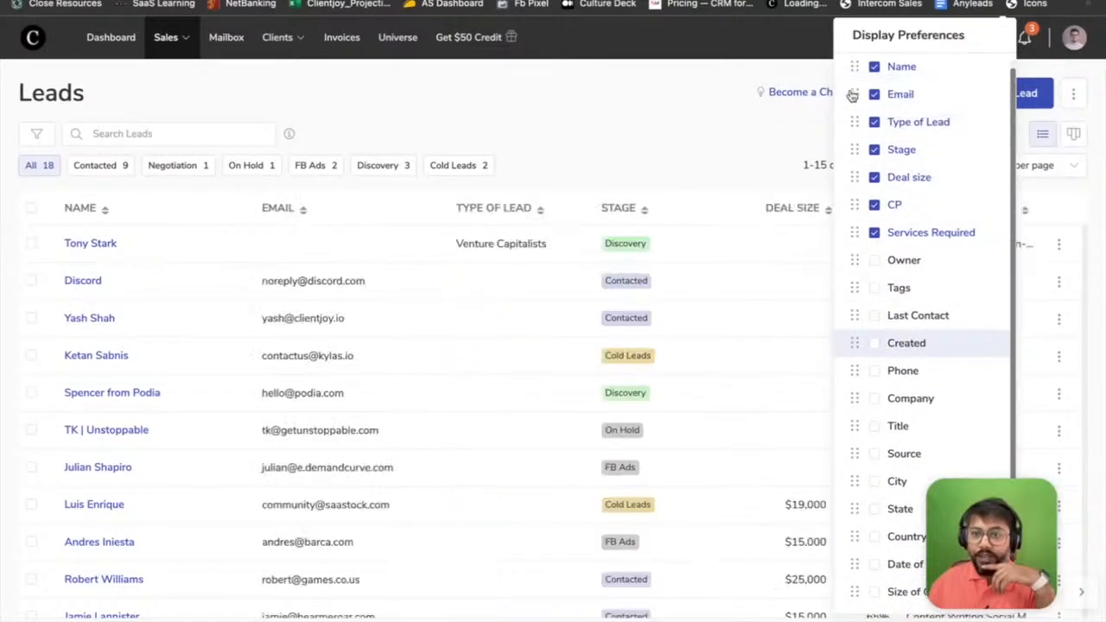
click(563, 99)
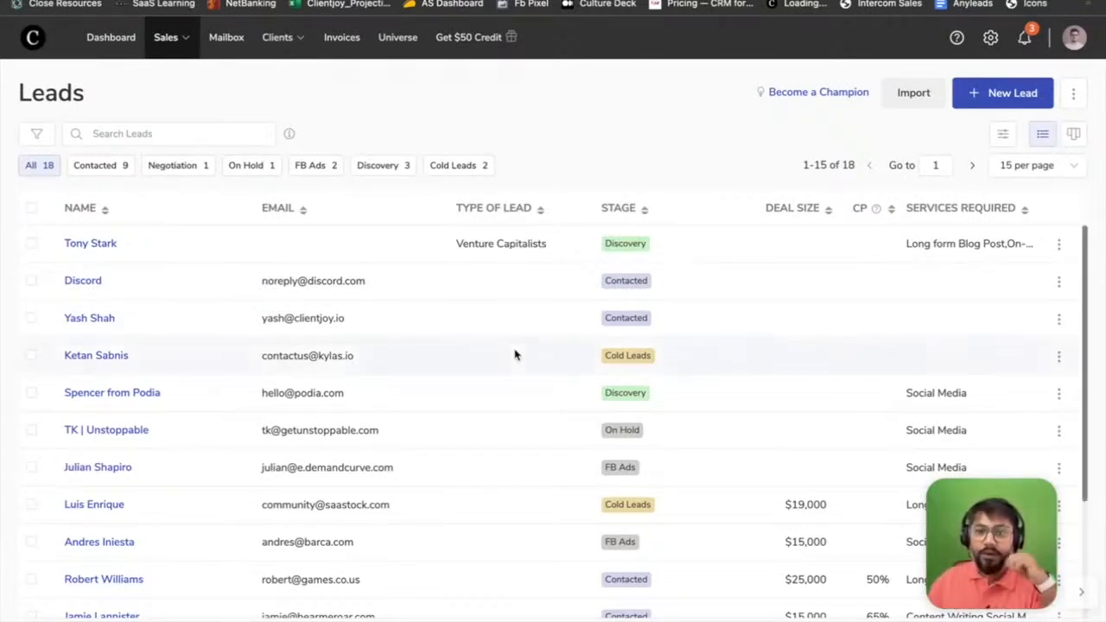
scroll(515, 355, down, 2)
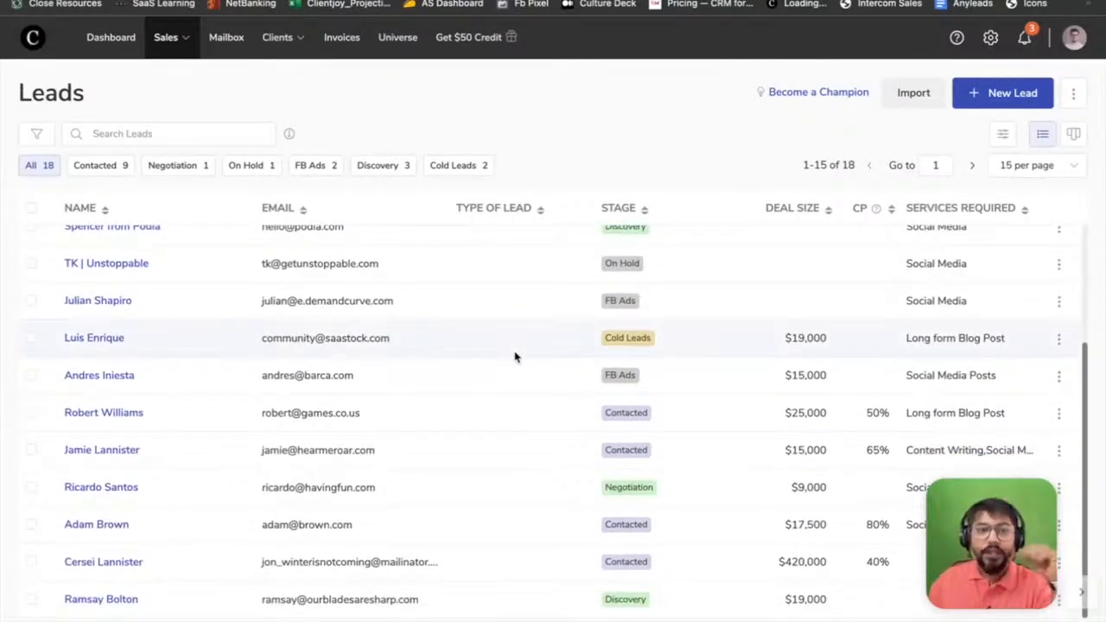
scroll(515, 357, up, 2)
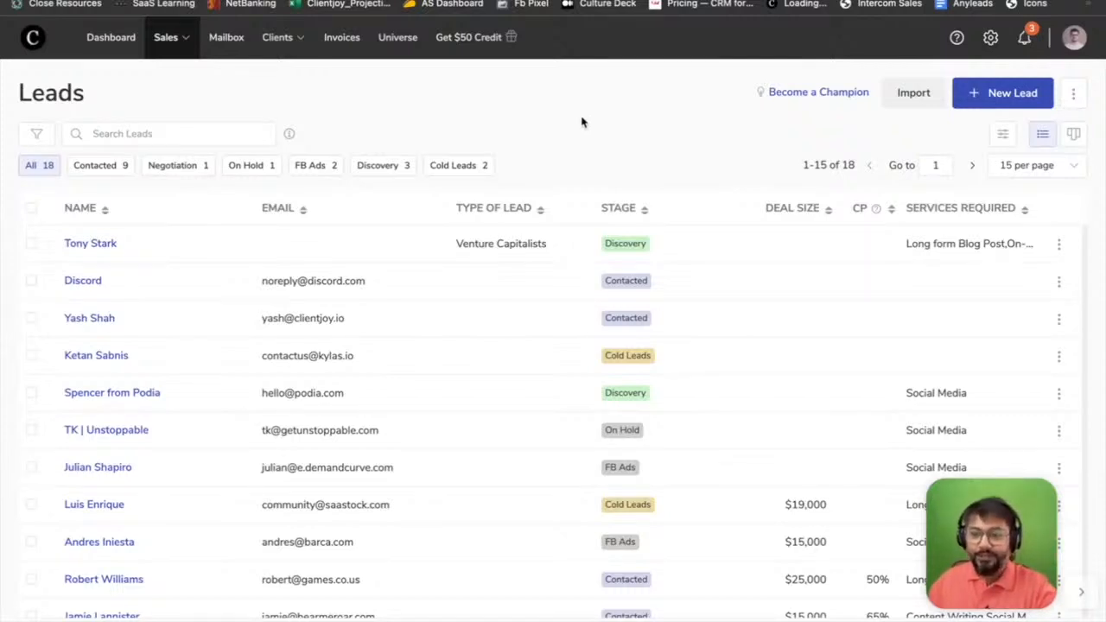
- Filter the leads by Services Required with Long form Blog Post, Social Media Posts and On-Page SEO Audit, and remove the filter after viewing
click(36, 135)
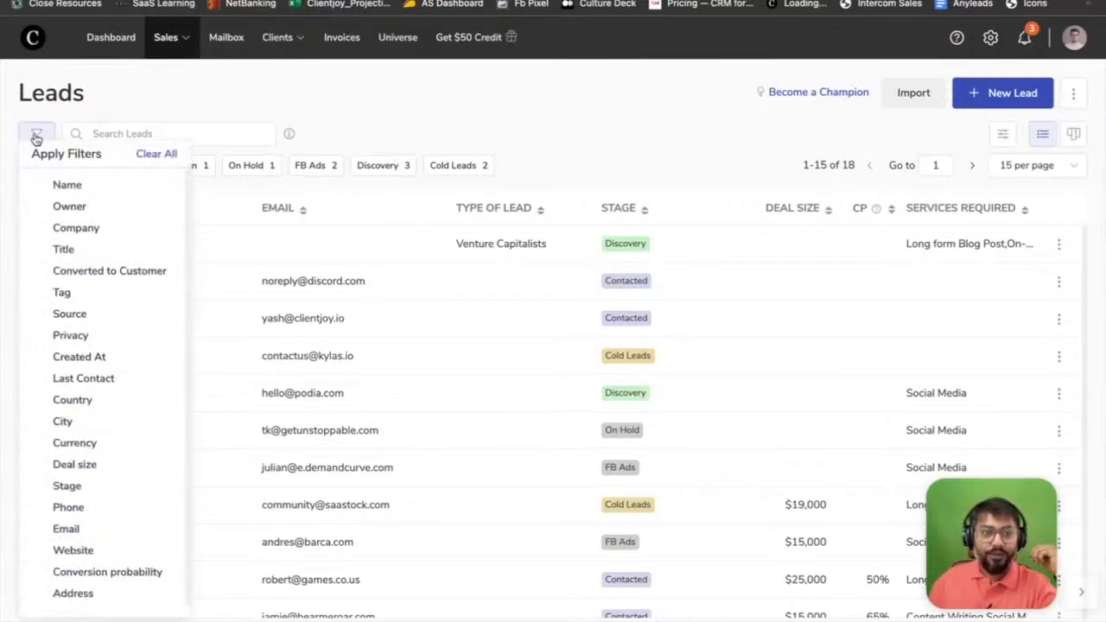
scroll(74, 250, down, 3)
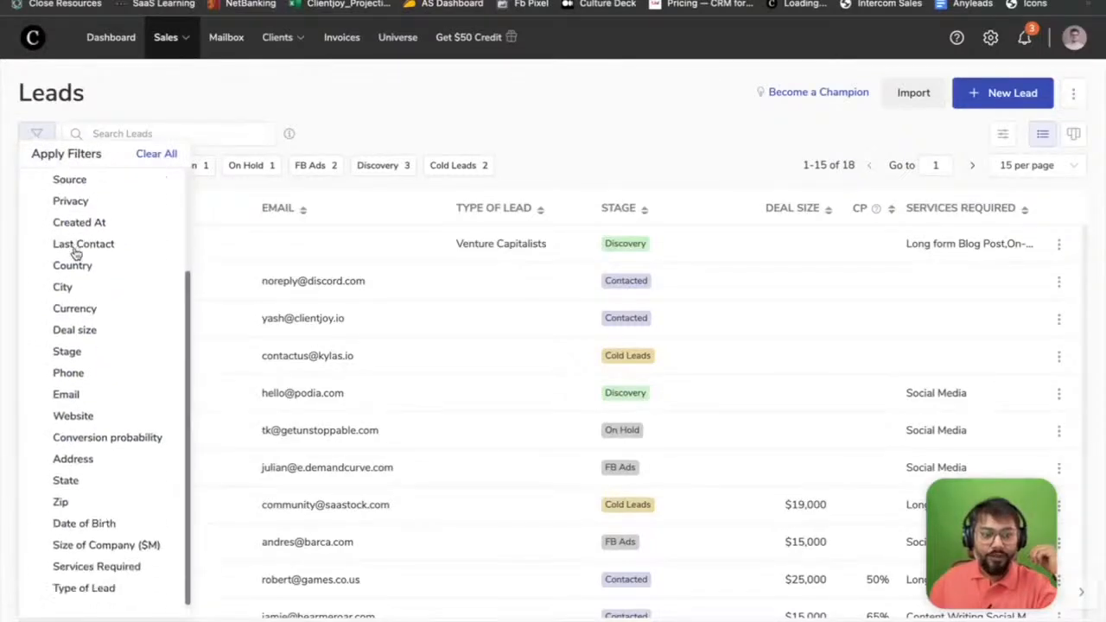
scroll(98, 432, up, 3)
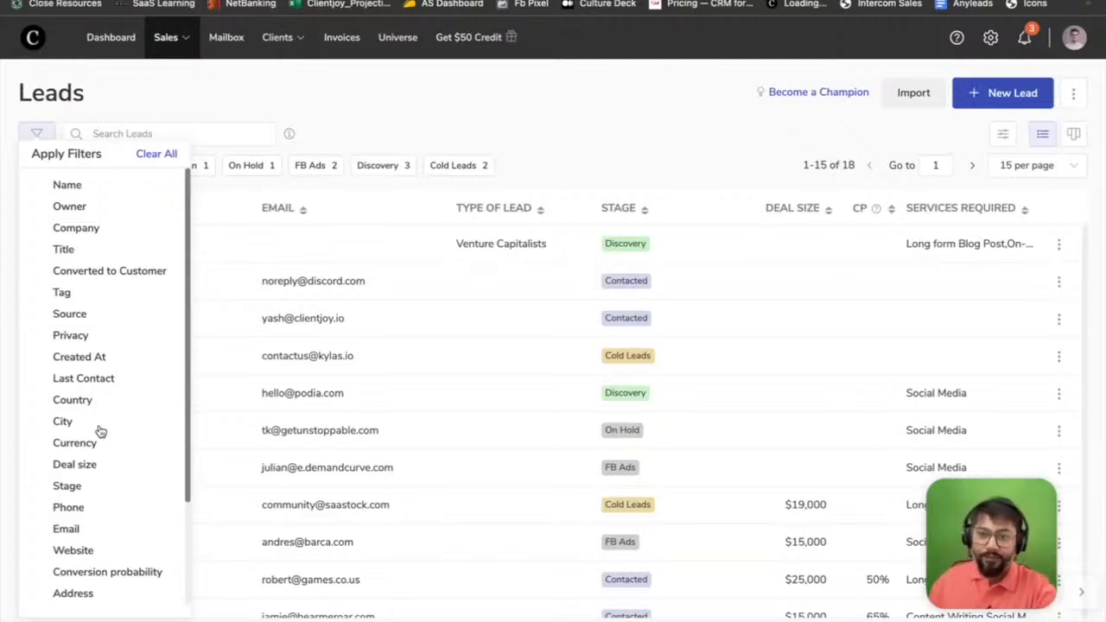
scroll(100, 430, down, 3)
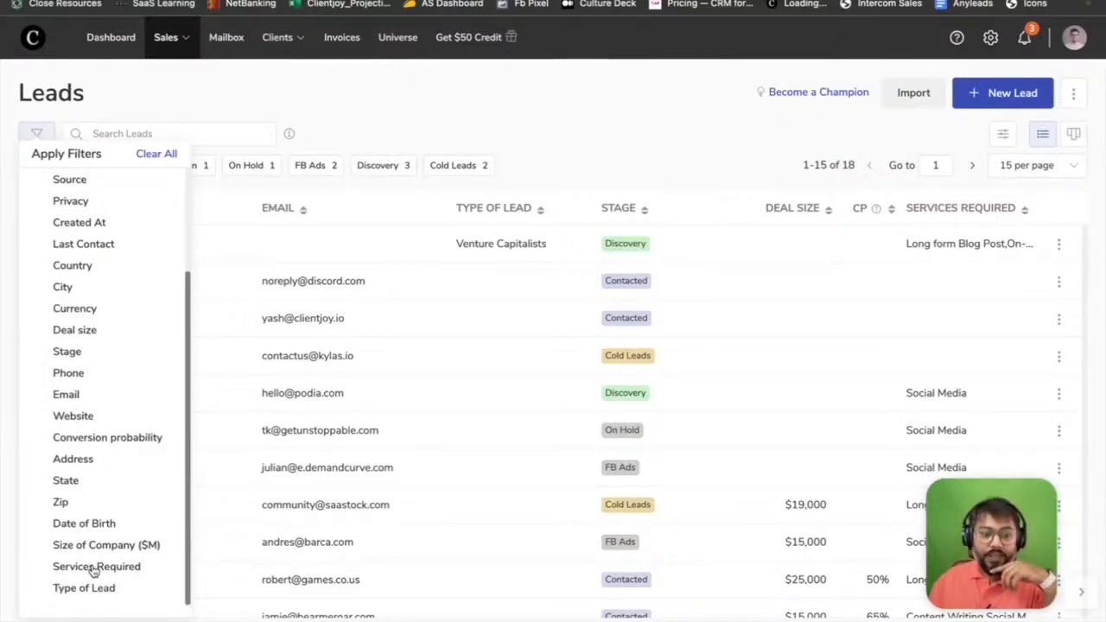
click(93, 568)
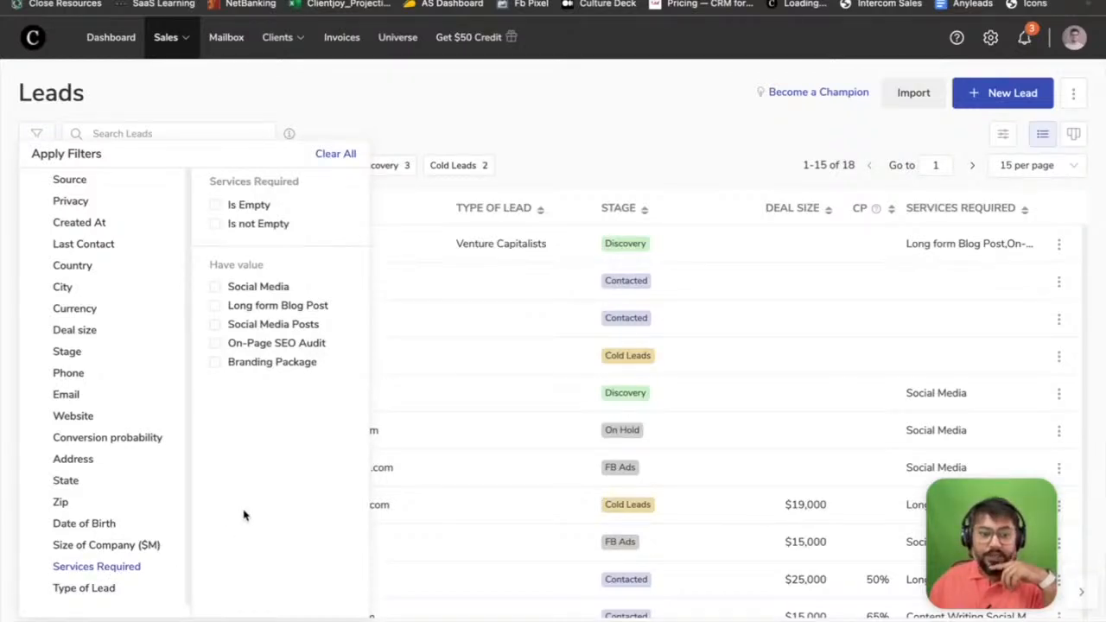
click(215, 307)
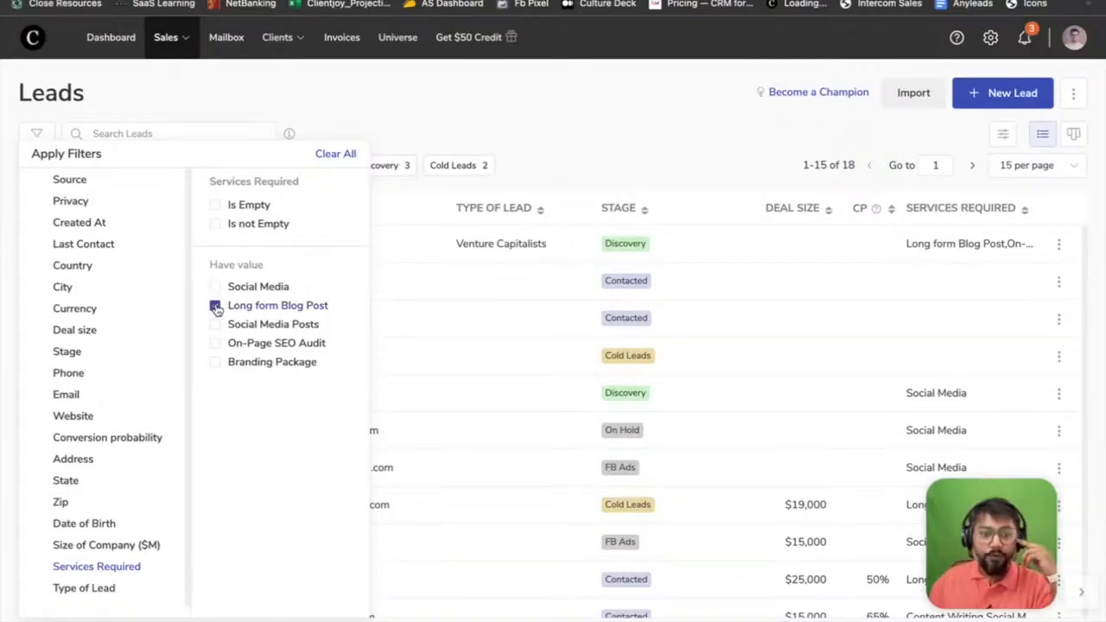
click(216, 326)
click(215, 344)
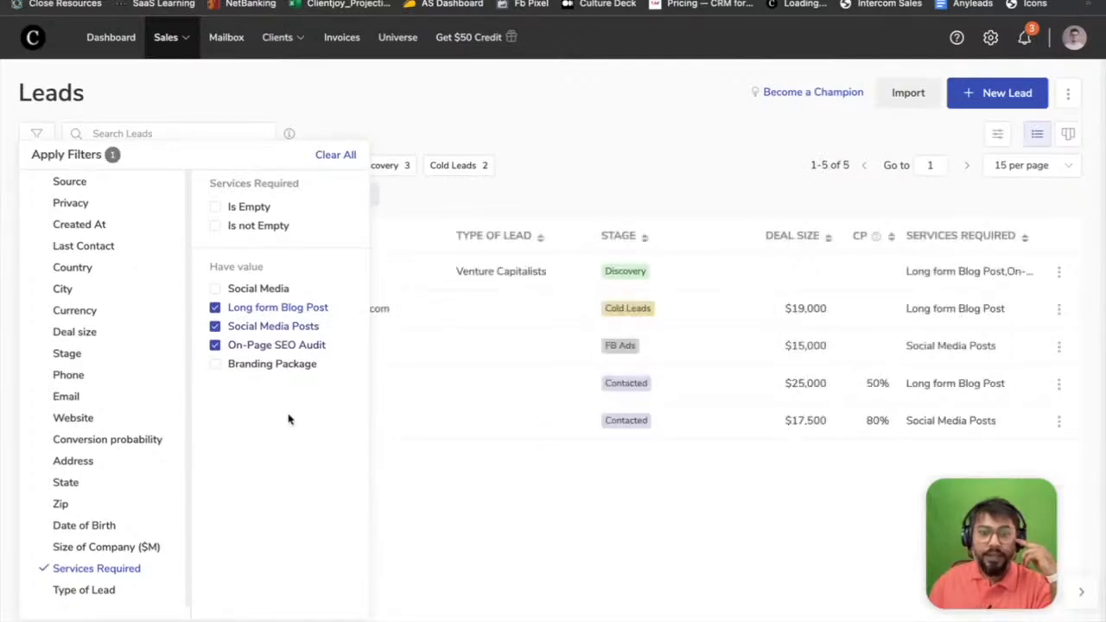
click(590, 167)
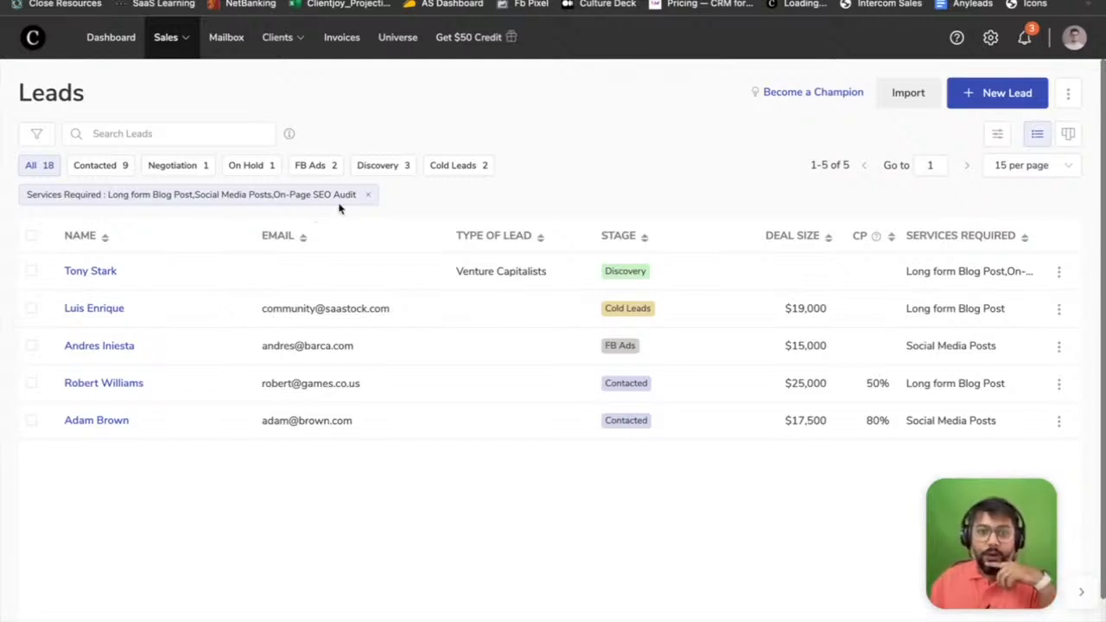
click(367, 194)
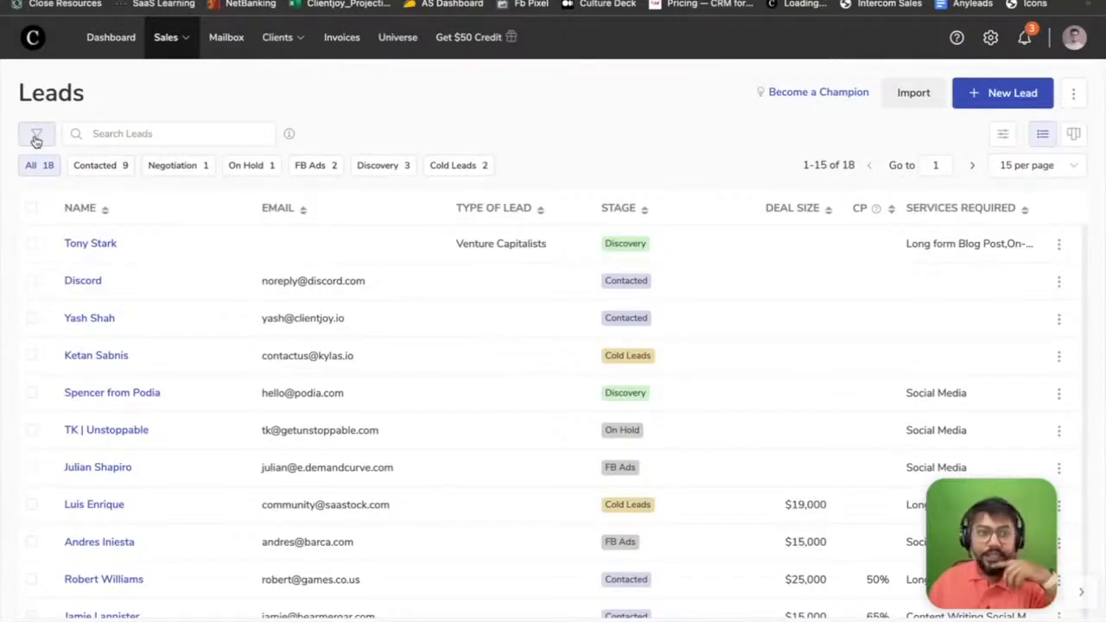
- Filter the leads by Last Contact with a starting date of 2022-01-01
click(36, 136)
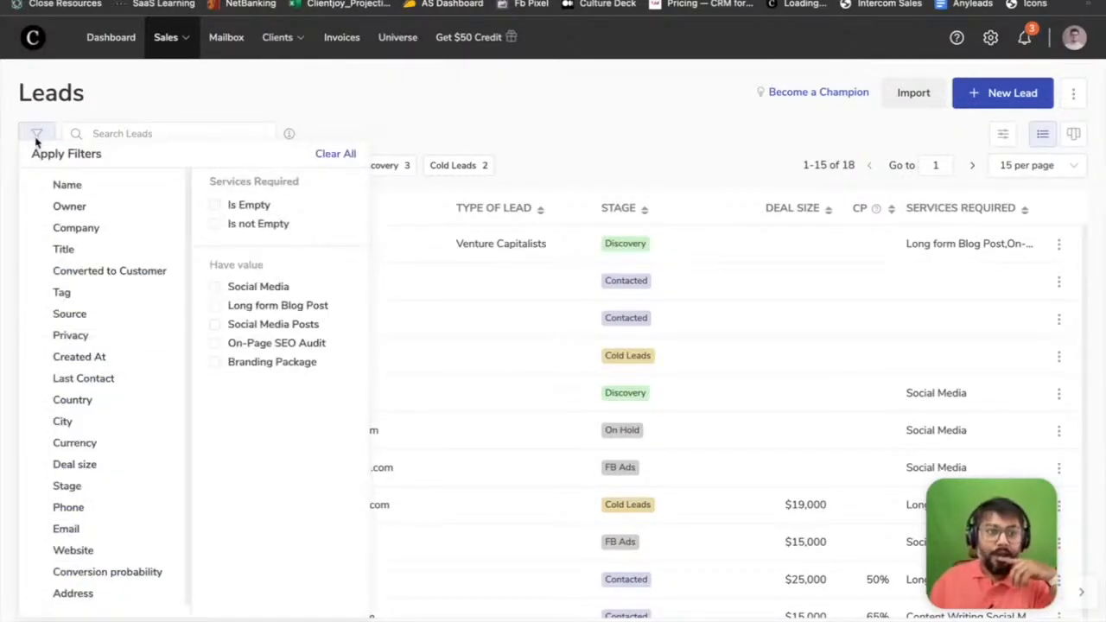
click(76, 381)
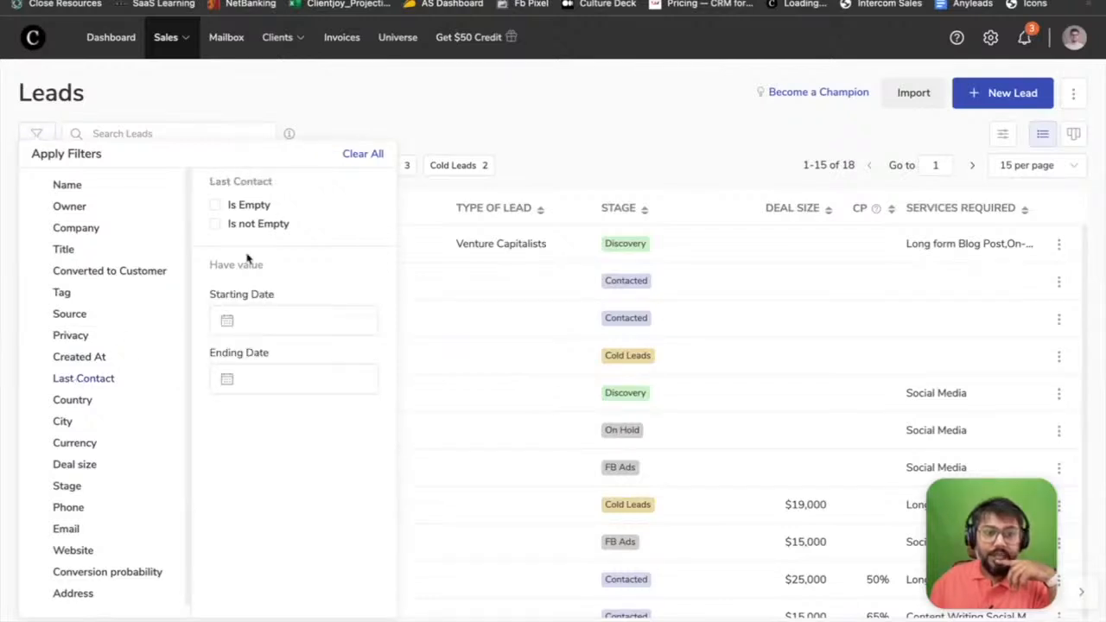
click(265, 324)
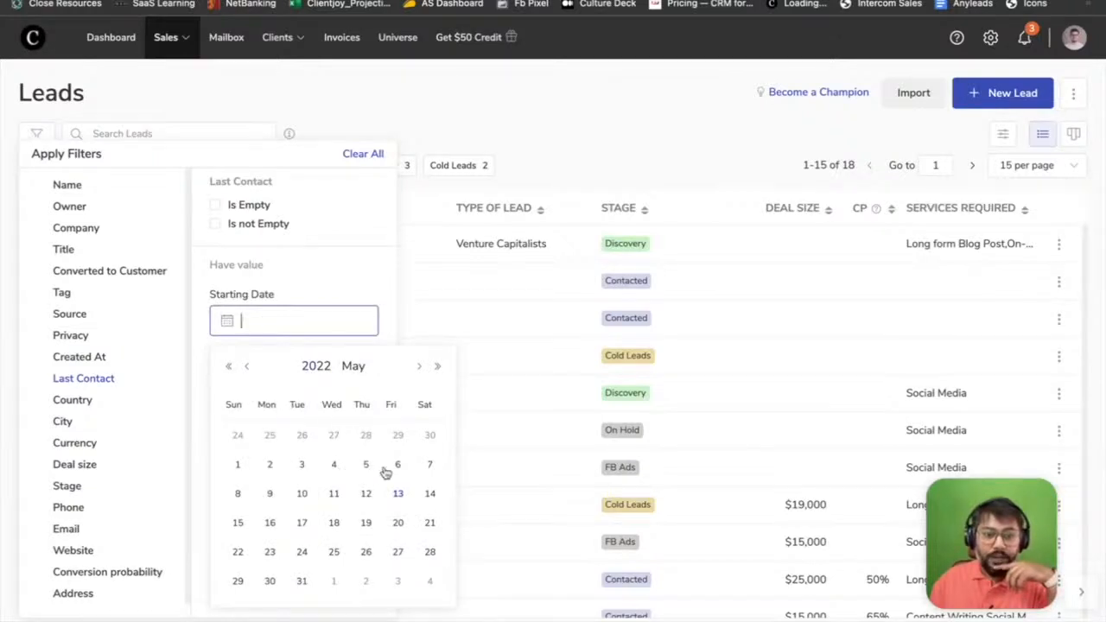
click(248, 367)
click(247, 367)
click(247, 368)
click(247, 368)
click(247, 368)
click(419, 368)
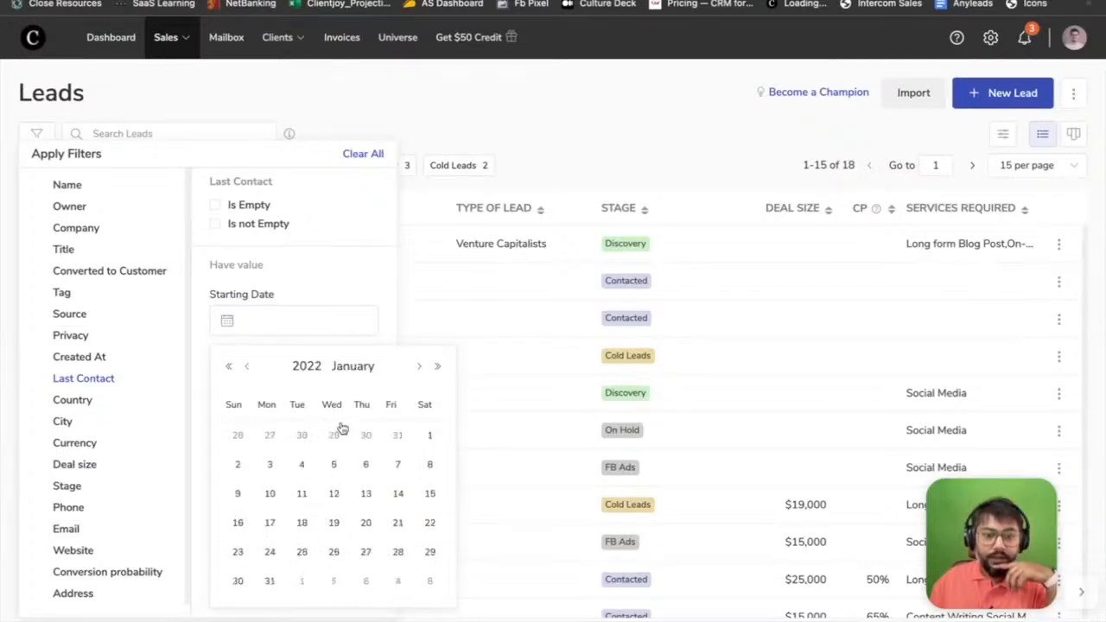
click(431, 437)
- Set the Last Contact filter's ending date to 2022-04-07 and close the filter options
click(302, 379)
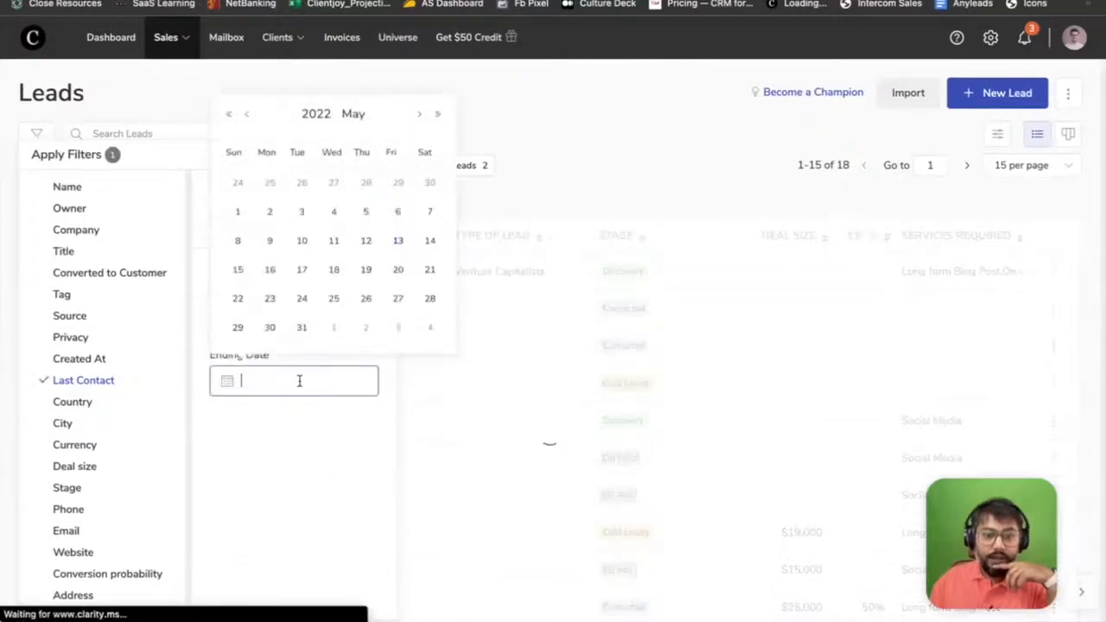
click(246, 115)
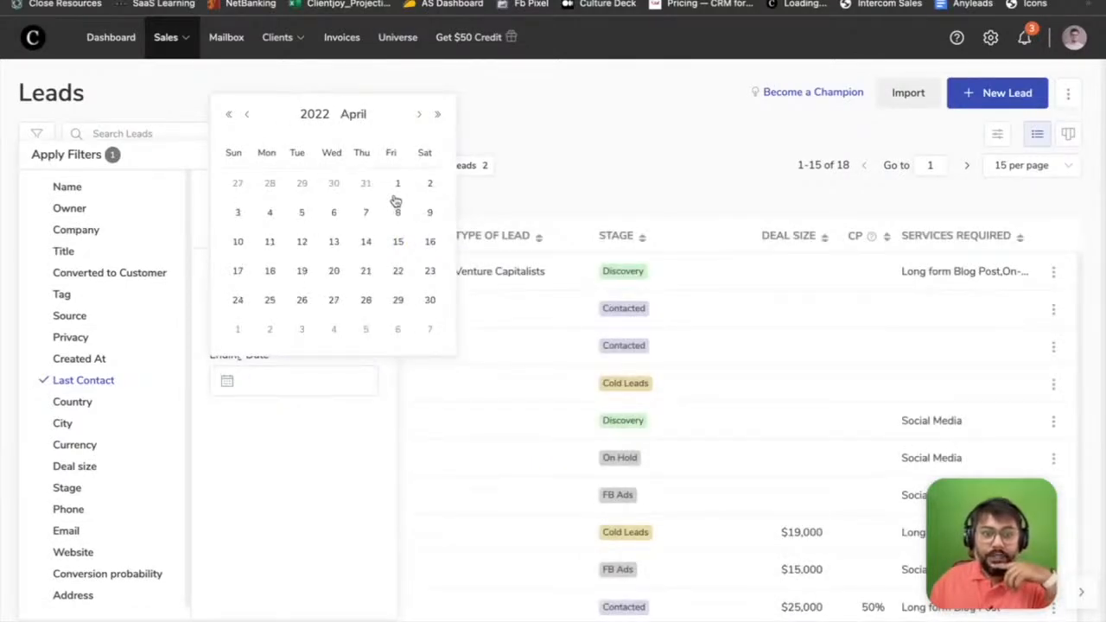
click(365, 220)
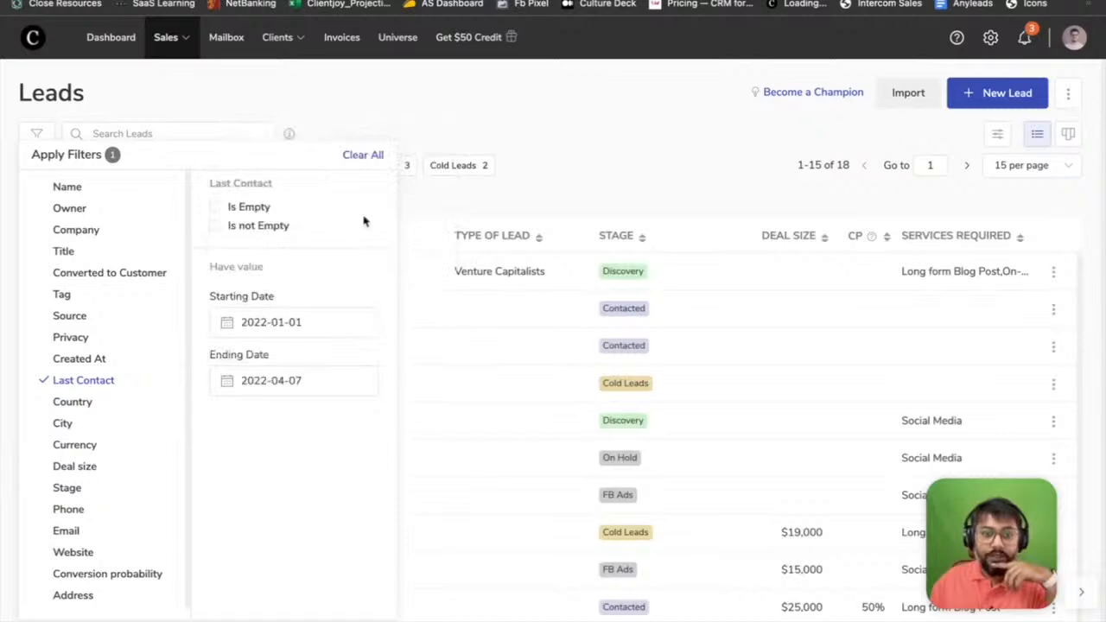
click(588, 131)
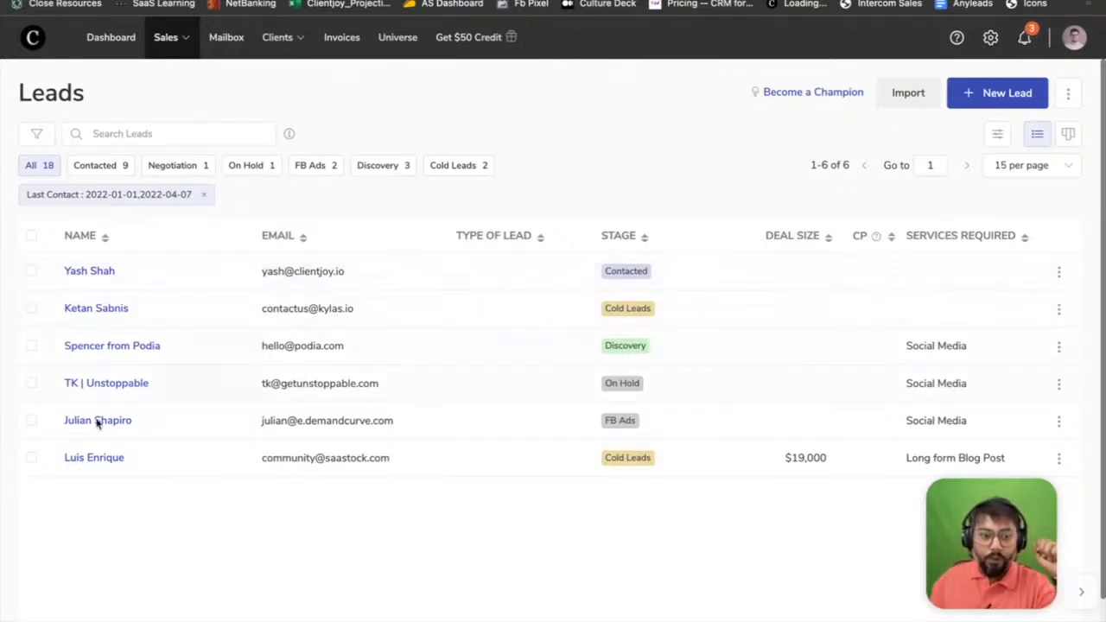
- Select all the filtered leads and change their status to Cold Leads
click(31, 235)
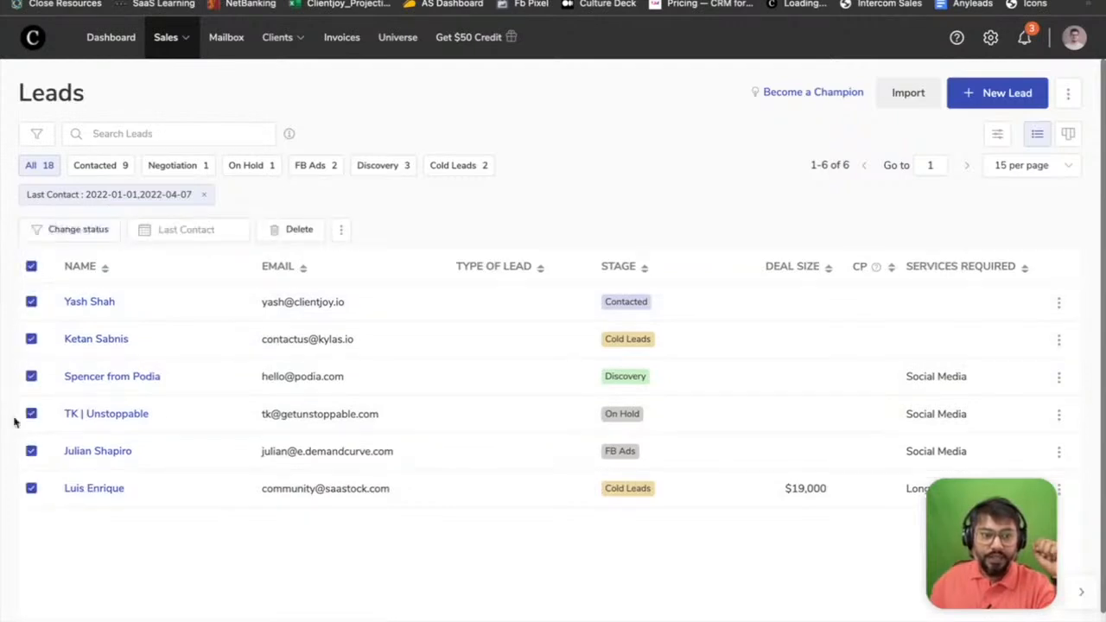
click(77, 230)
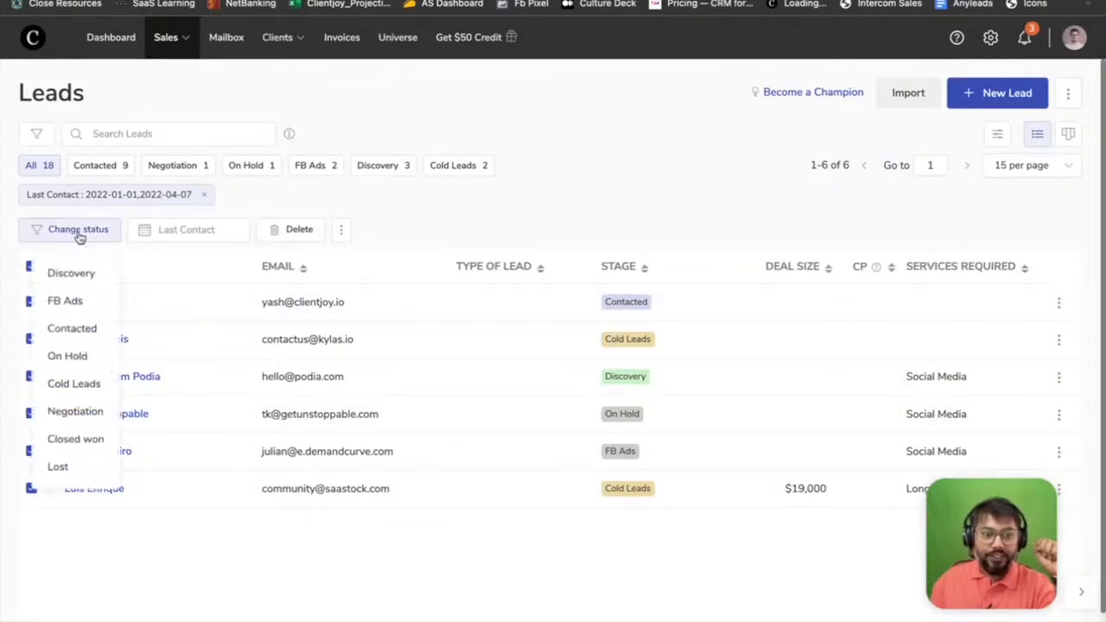
click(86, 384)
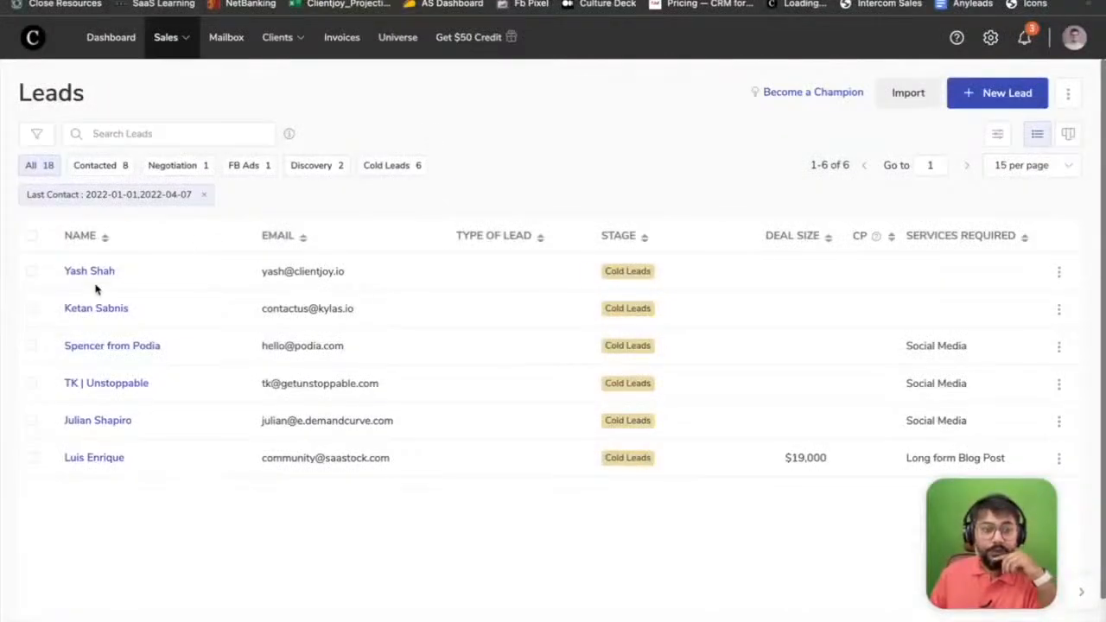
- Open the first lead's email history, look at a blank new email, and close it without sending
click(91, 275)
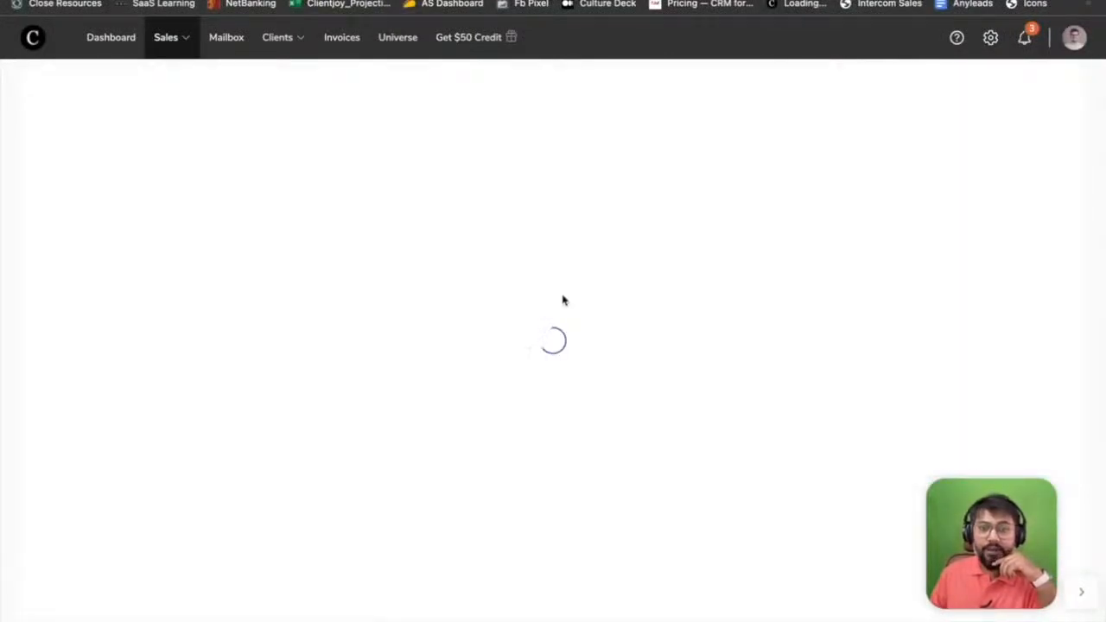
click(664, 218)
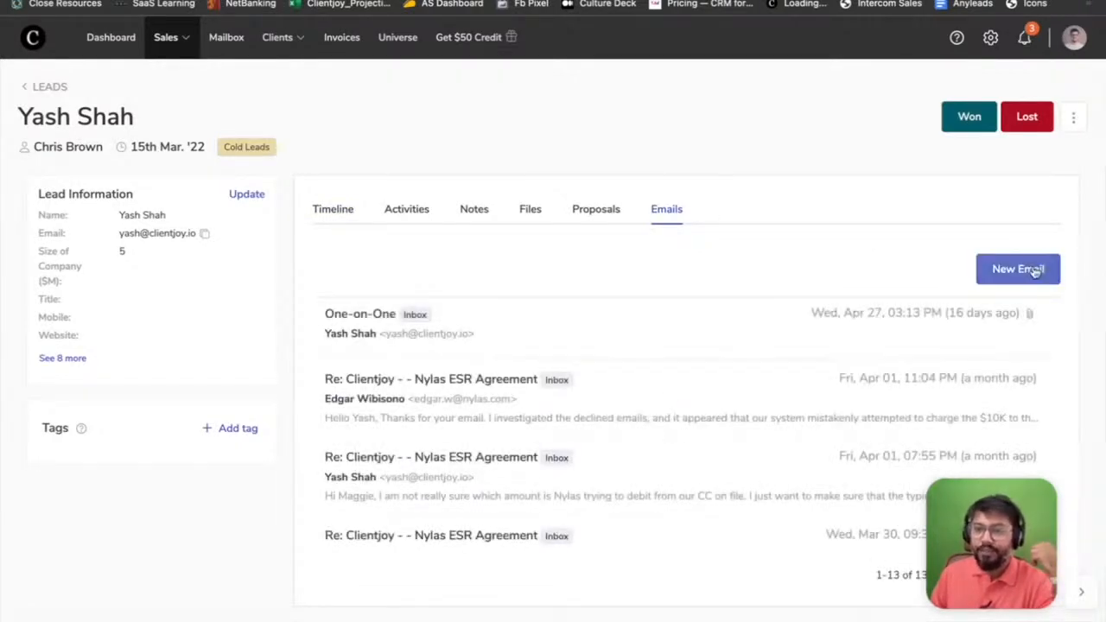
click(1018, 269)
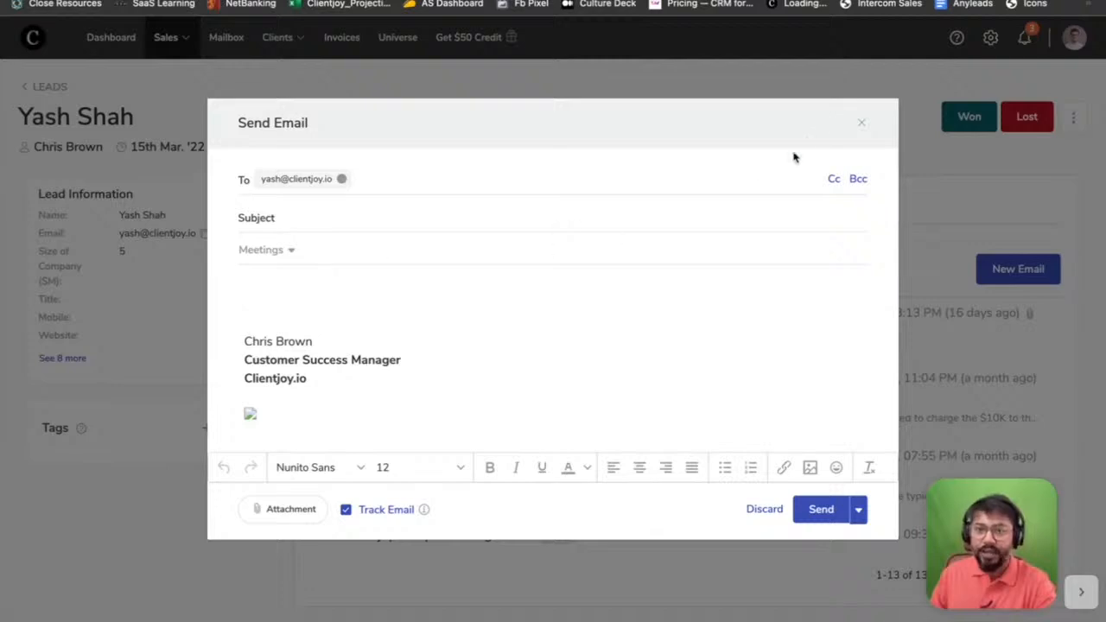
click(865, 127)
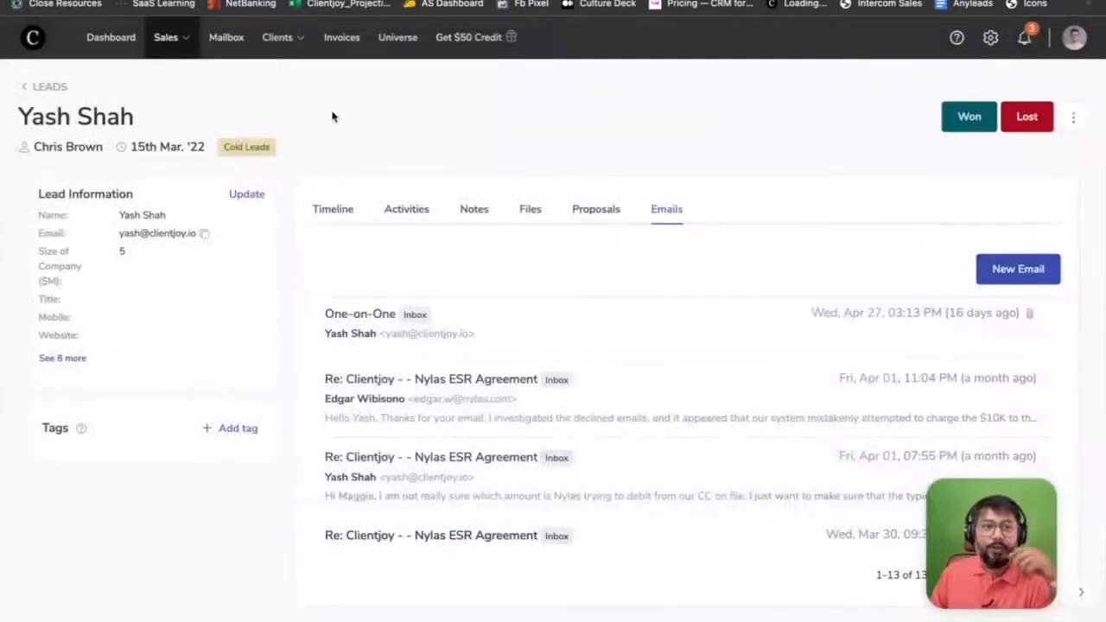
- Return to the leads, switch them to the pipeline board view, and remove the Last Contact filter
click(59, 86)
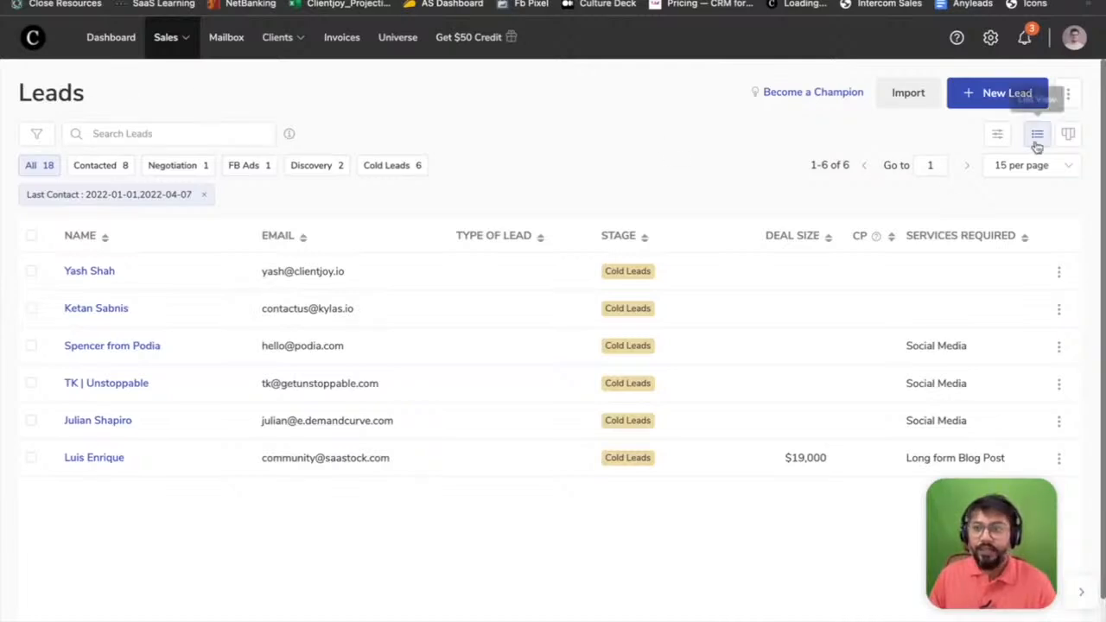
click(1068, 135)
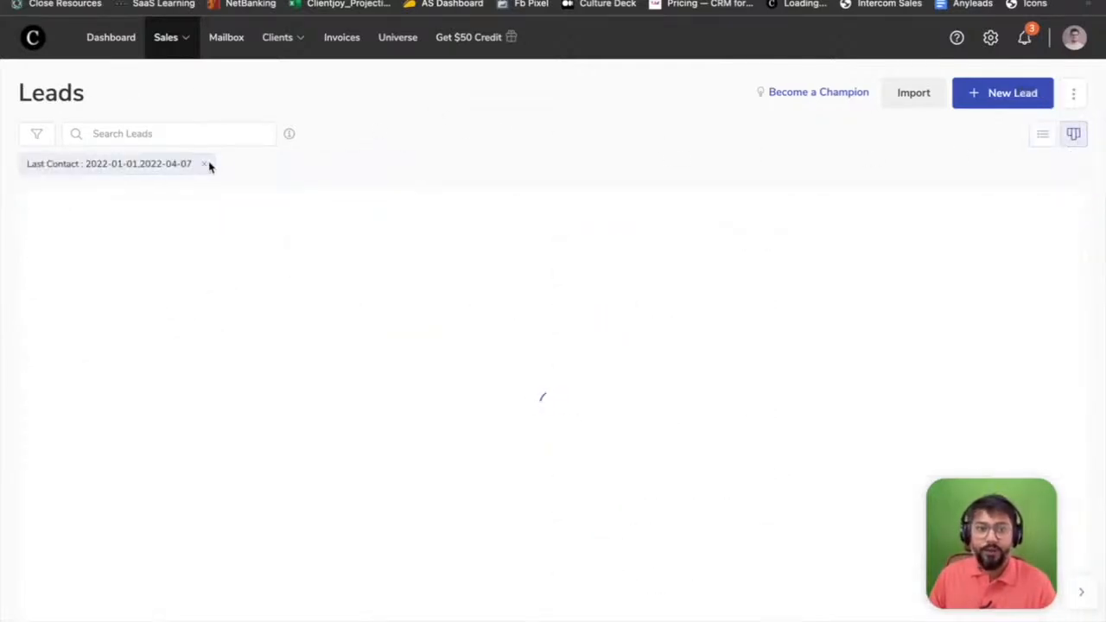
click(205, 165)
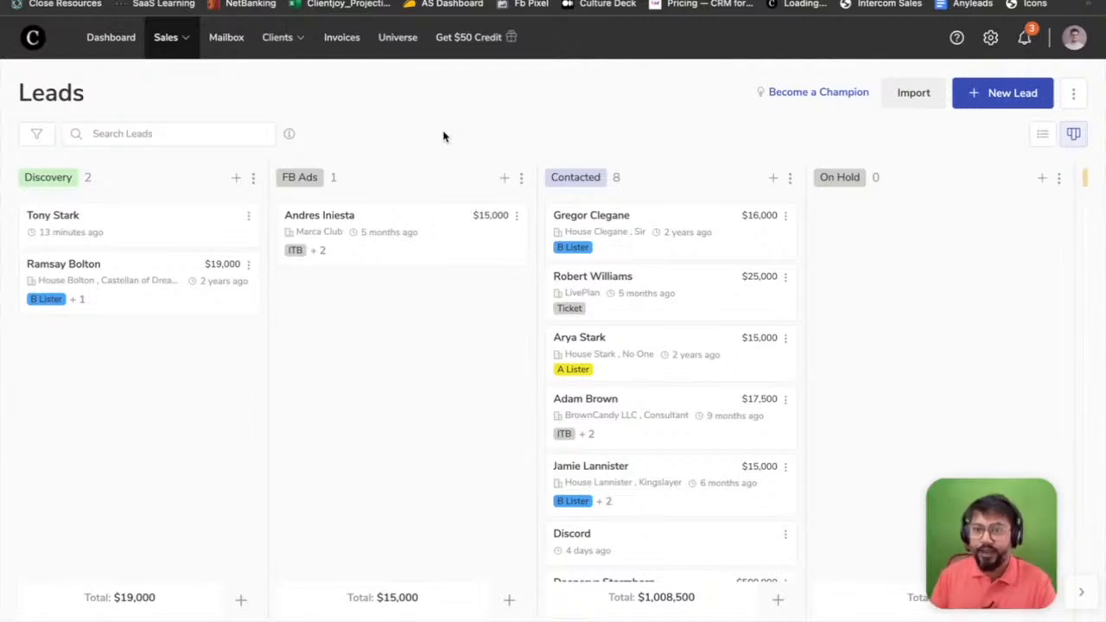
- Start a leads import, upload SampleImportLeads (2).csv from Downloads, and continue to field mapping
click(913, 96)
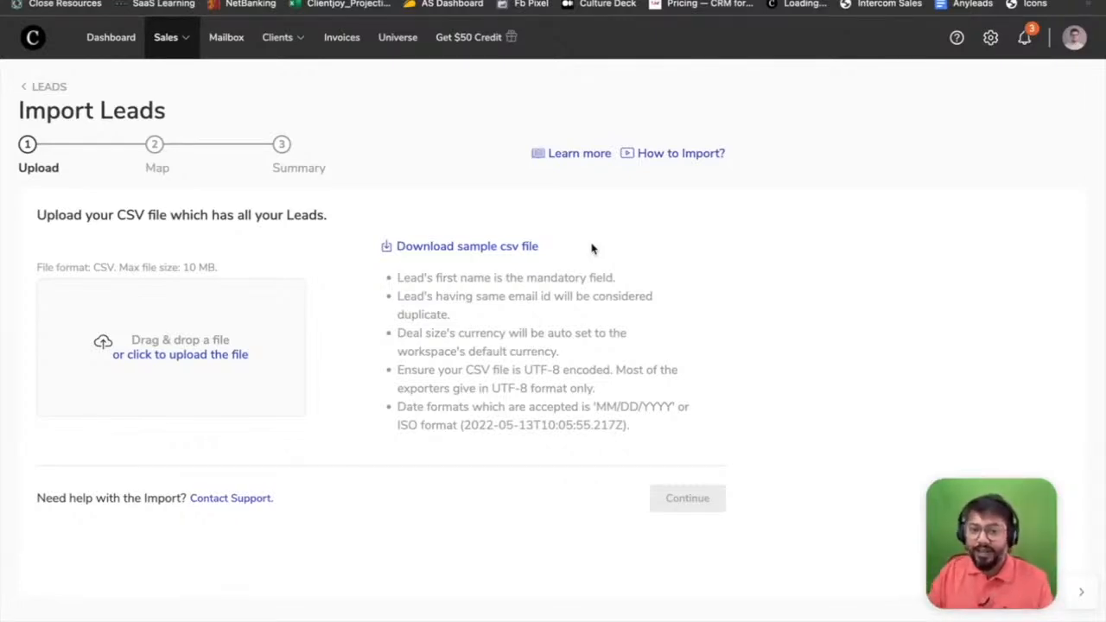
drag(398, 278, 654, 424)
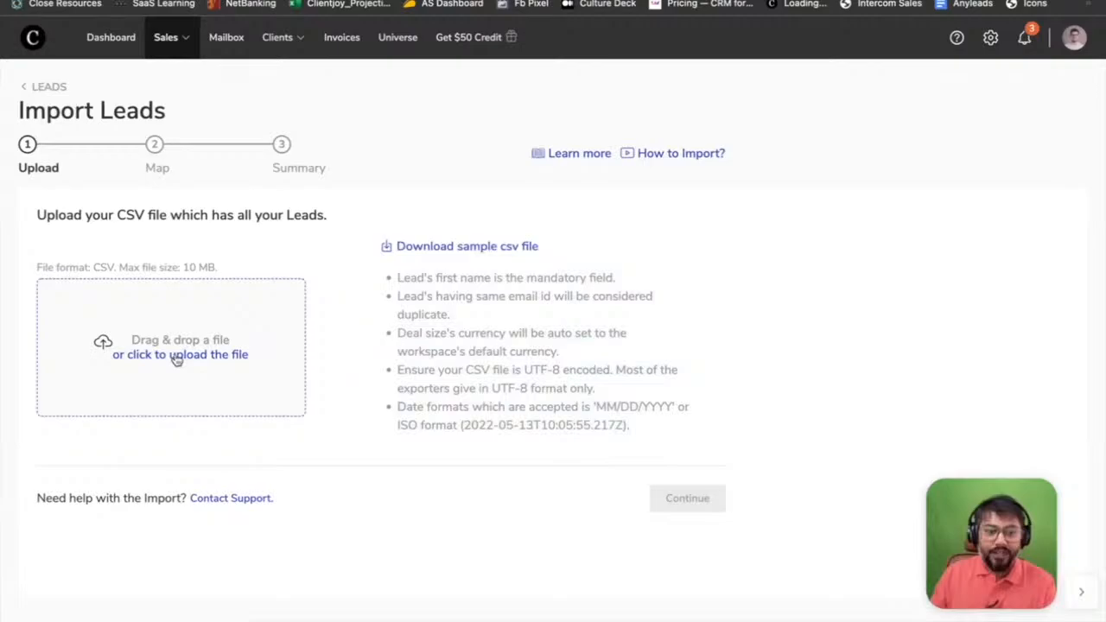
click(176, 357)
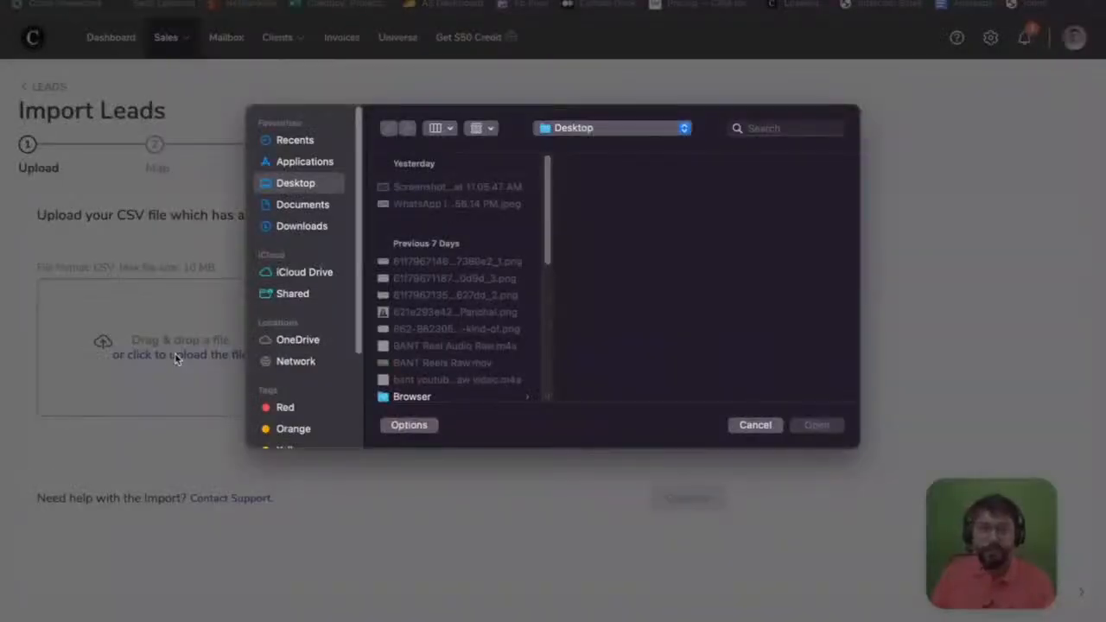
click(317, 226)
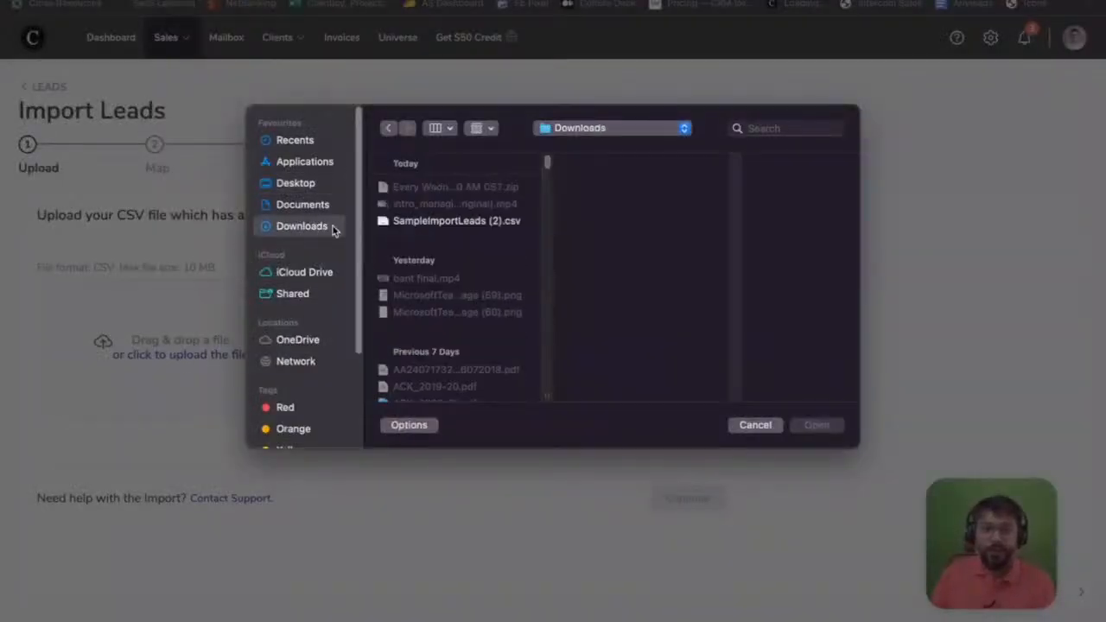
click(435, 222)
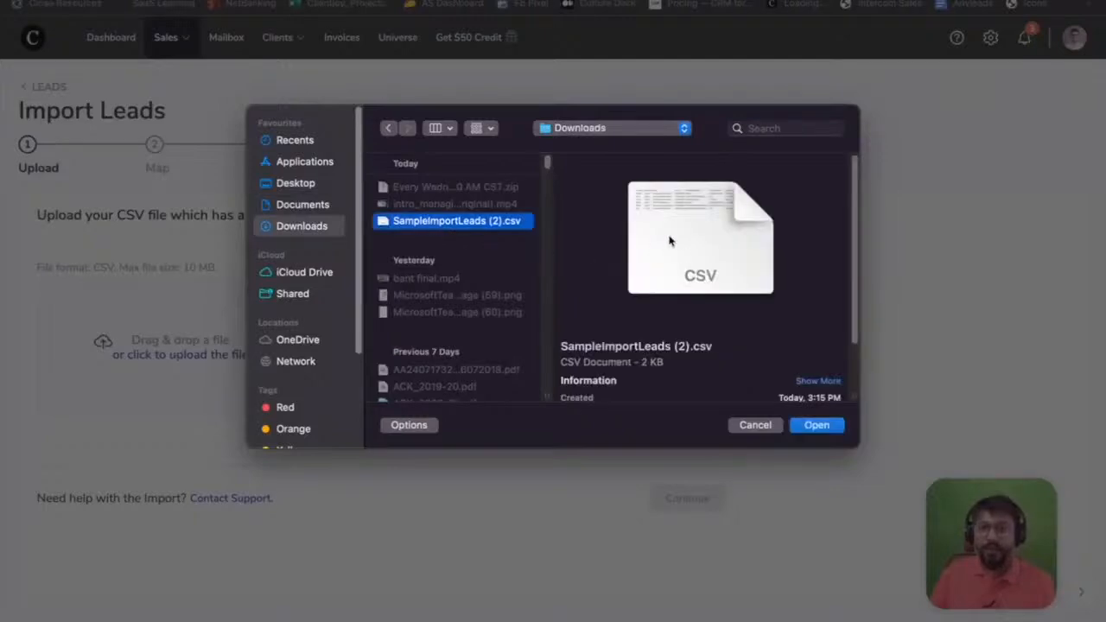
click(806, 426)
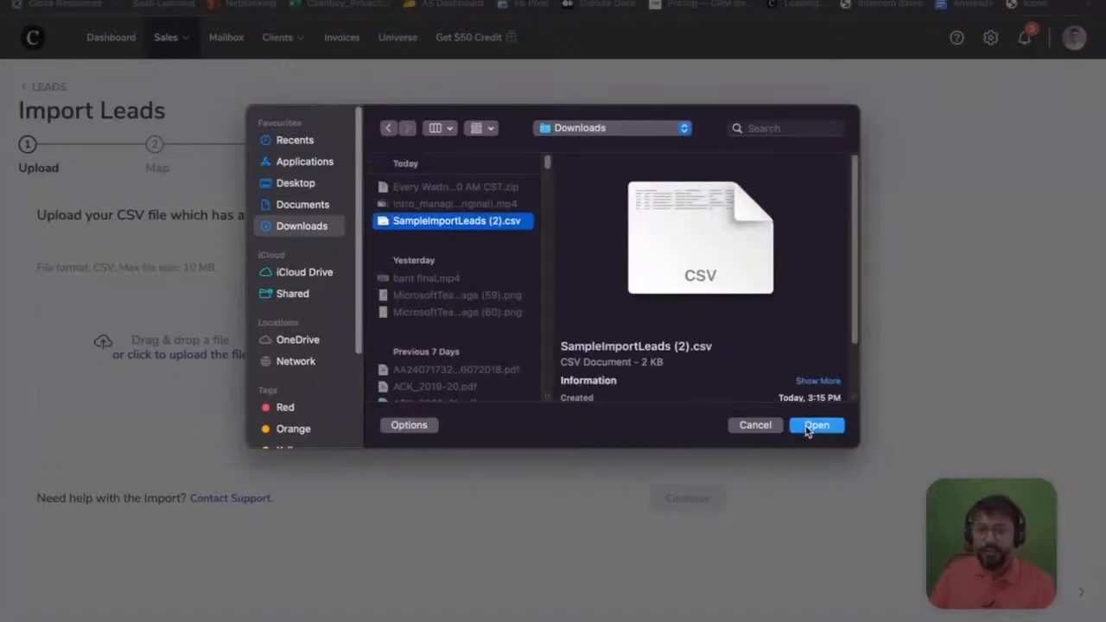
click(690, 500)
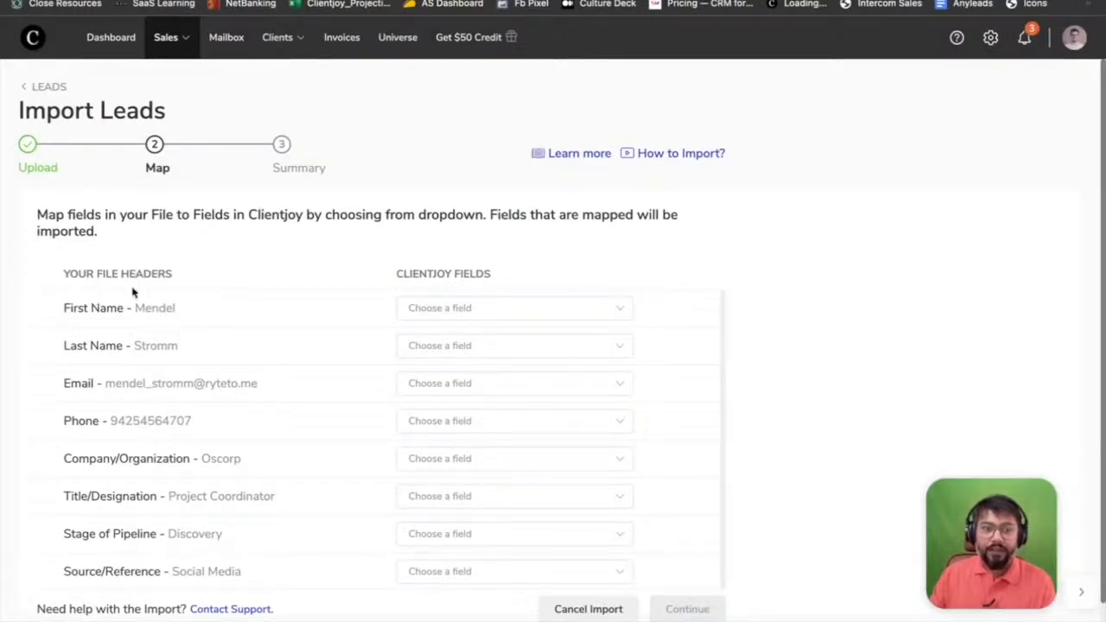
- Map the file's First Name, Last Name, Email and Phone headers to the Clientjoy fields of the same names
click(464, 309)
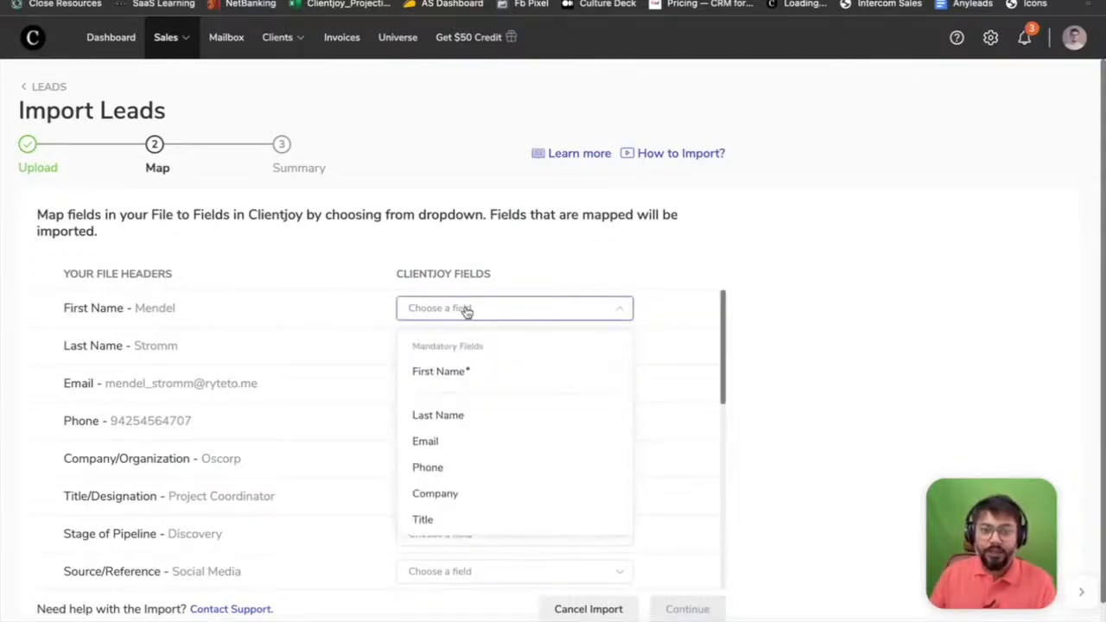
click(460, 368)
click(440, 349)
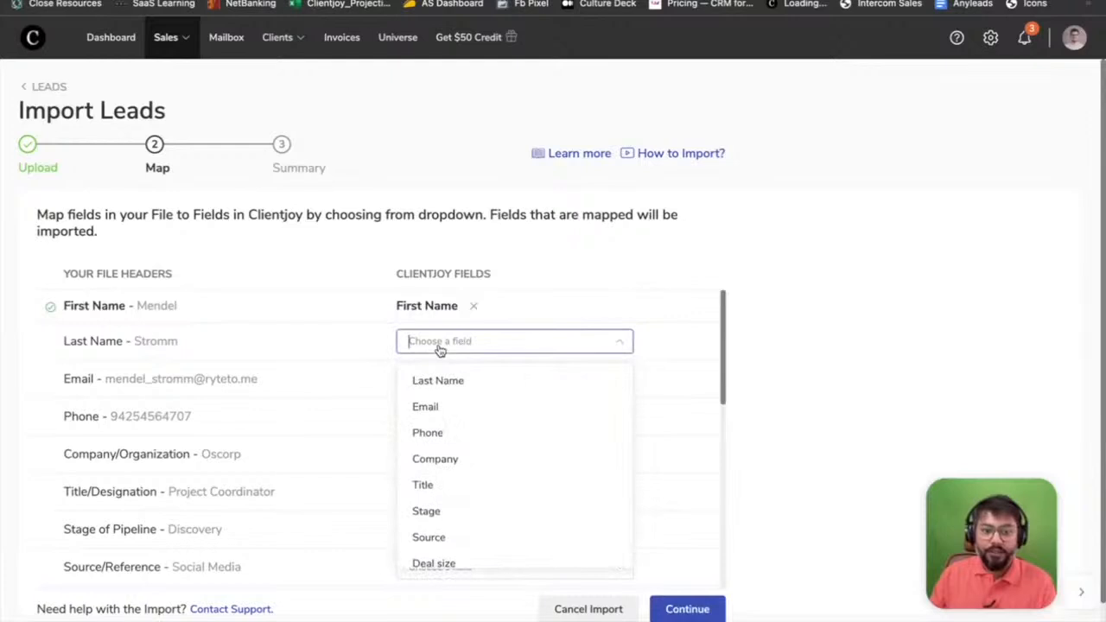
click(449, 389)
click(447, 378)
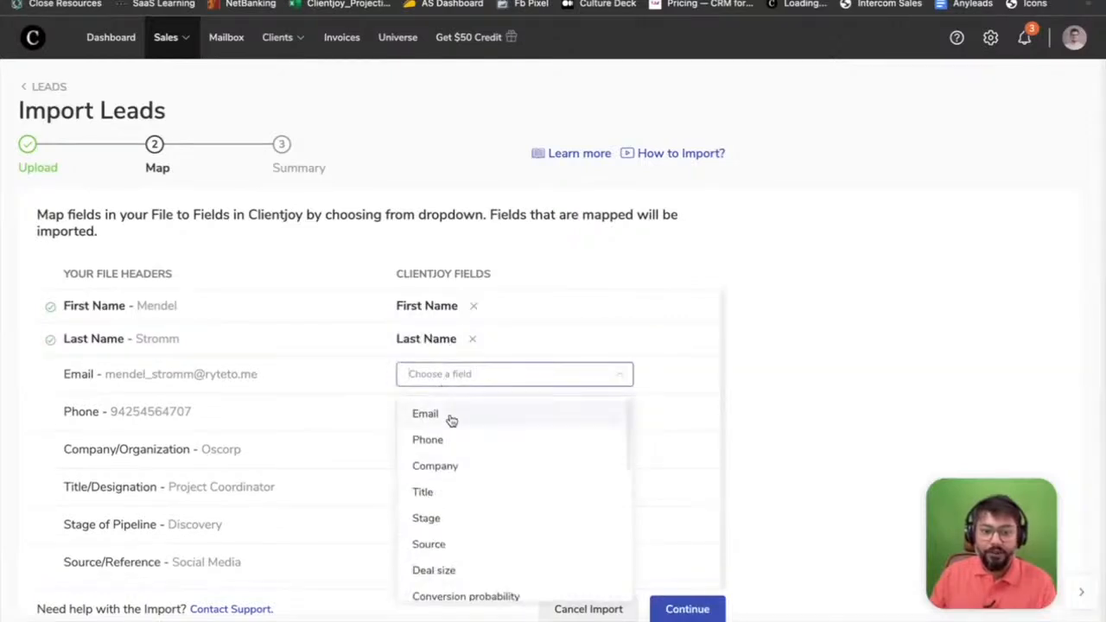
click(449, 418)
click(450, 413)
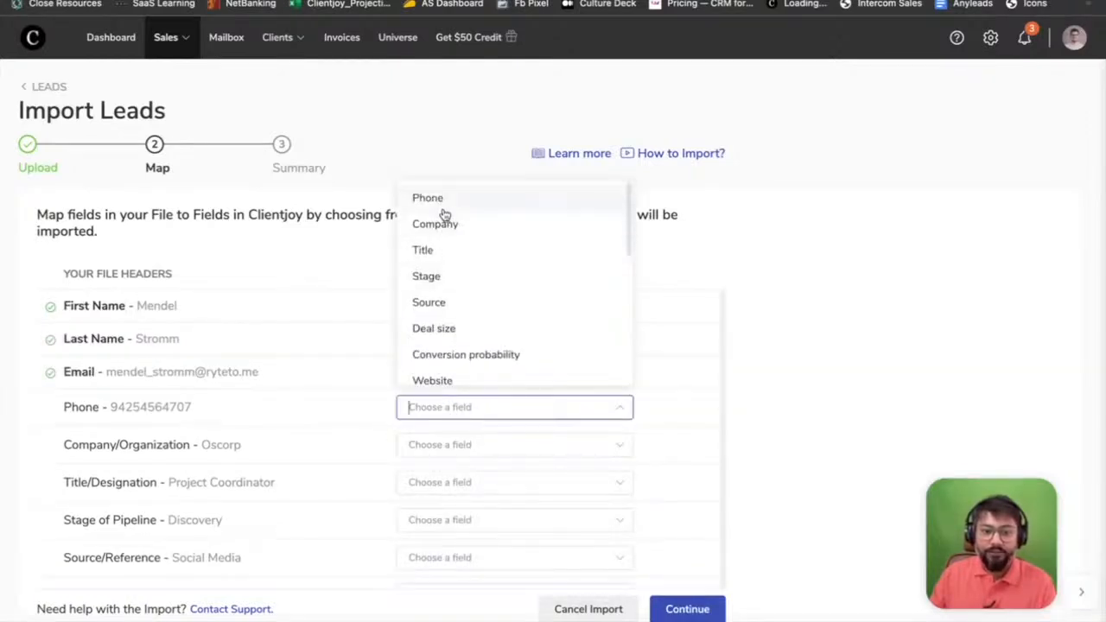
click(444, 206)
- Map the file's Company/Organization header to the Company field and Stage of Pipeline to the Stage field
scroll(353, 365, down, 3)
scroll(354, 365, up, 1)
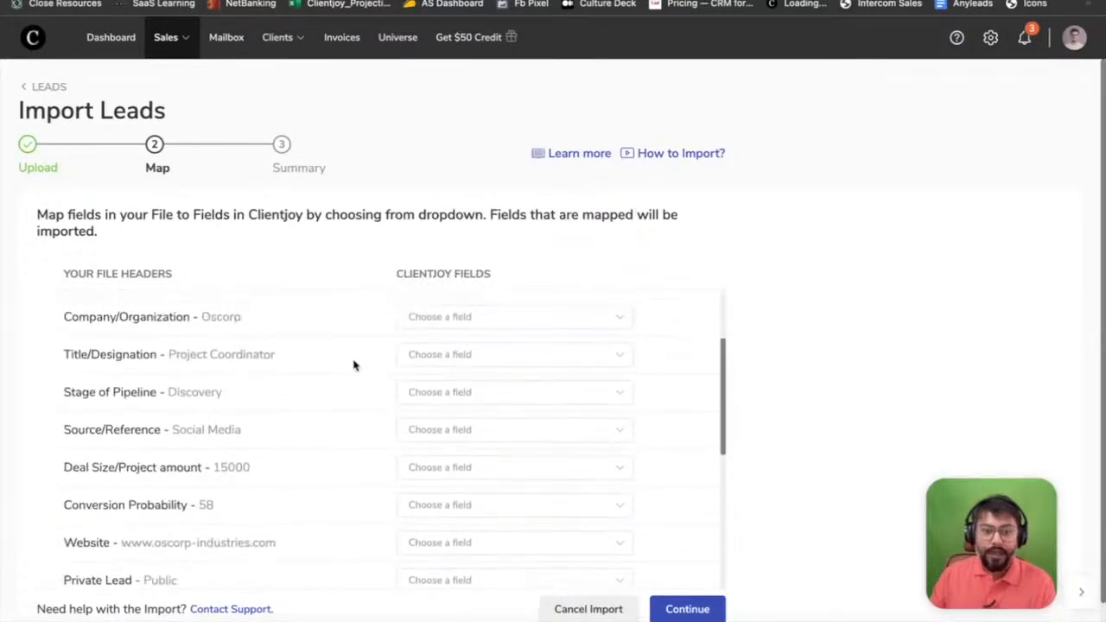
click(444, 318)
click(439, 369)
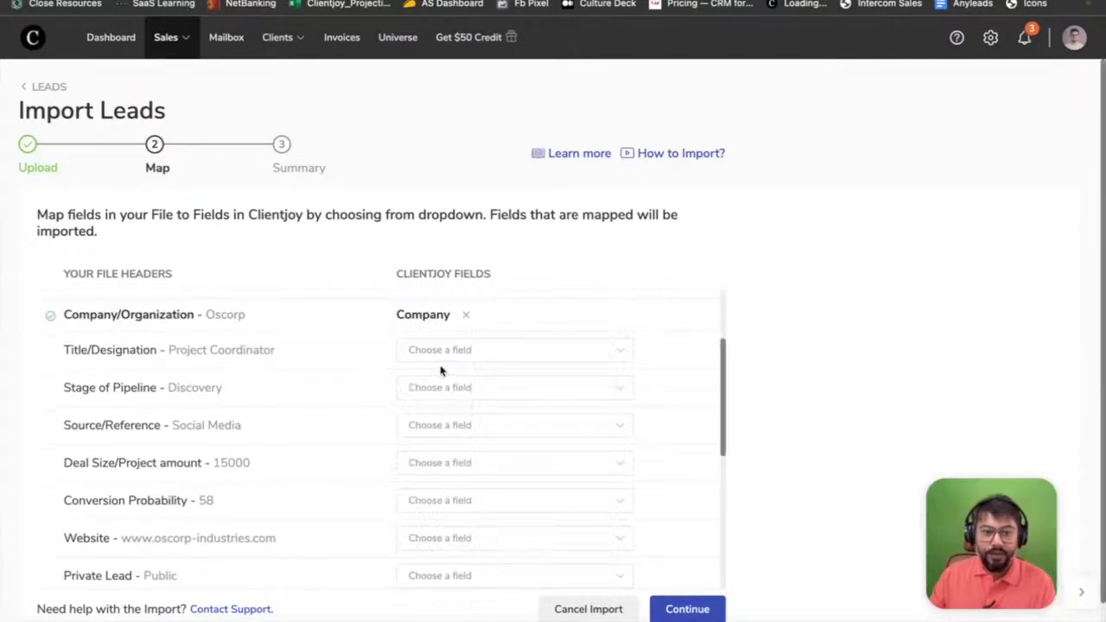
scroll(289, 353, down, 1)
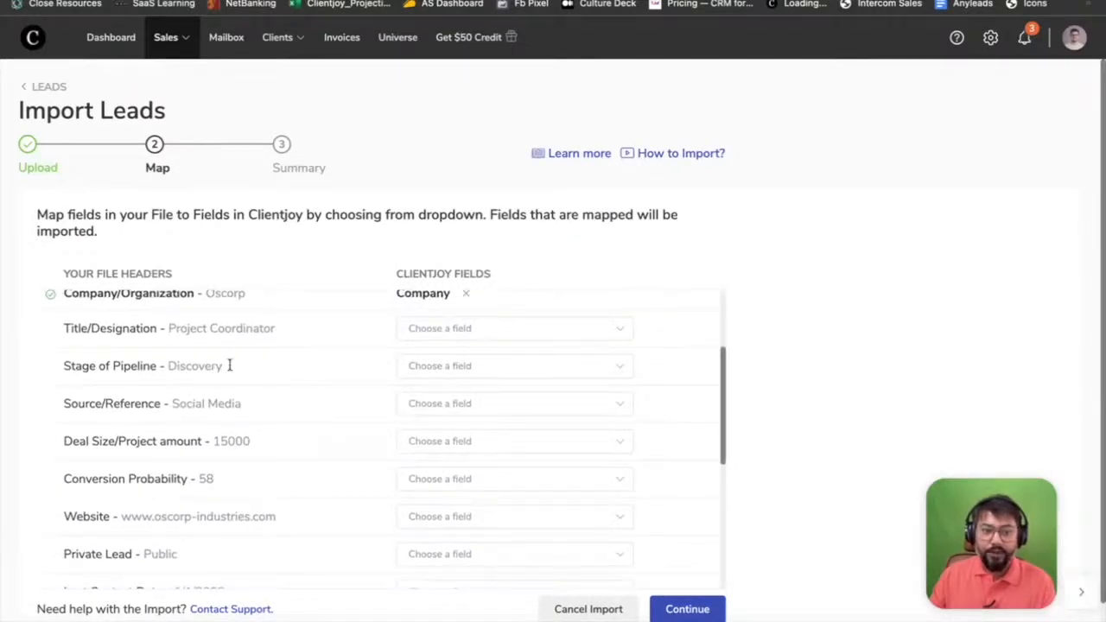
click(403, 368)
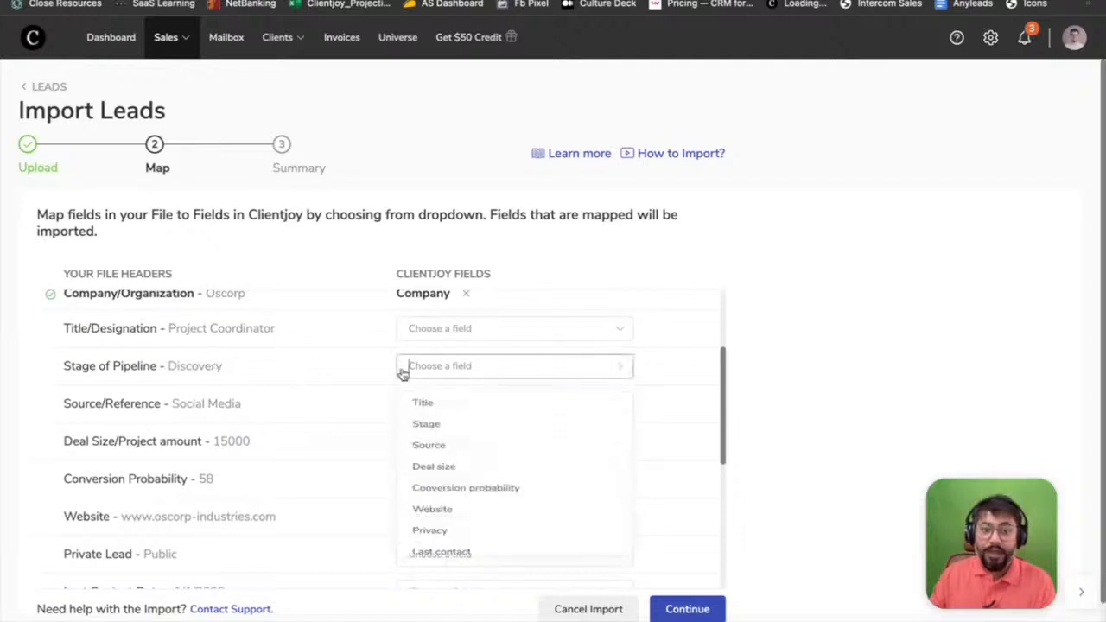
click(426, 423)
- Map the Source/Reference header to the Source field and Deal Size/Project amount to the Deal size field
scroll(324, 361, down, 1)
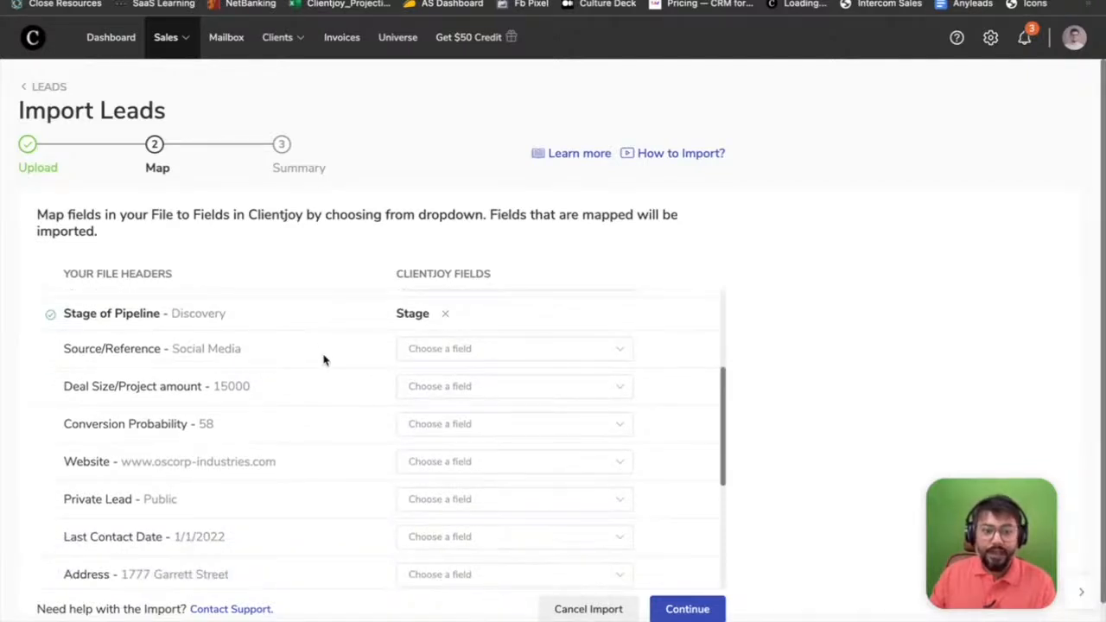
click(439, 359)
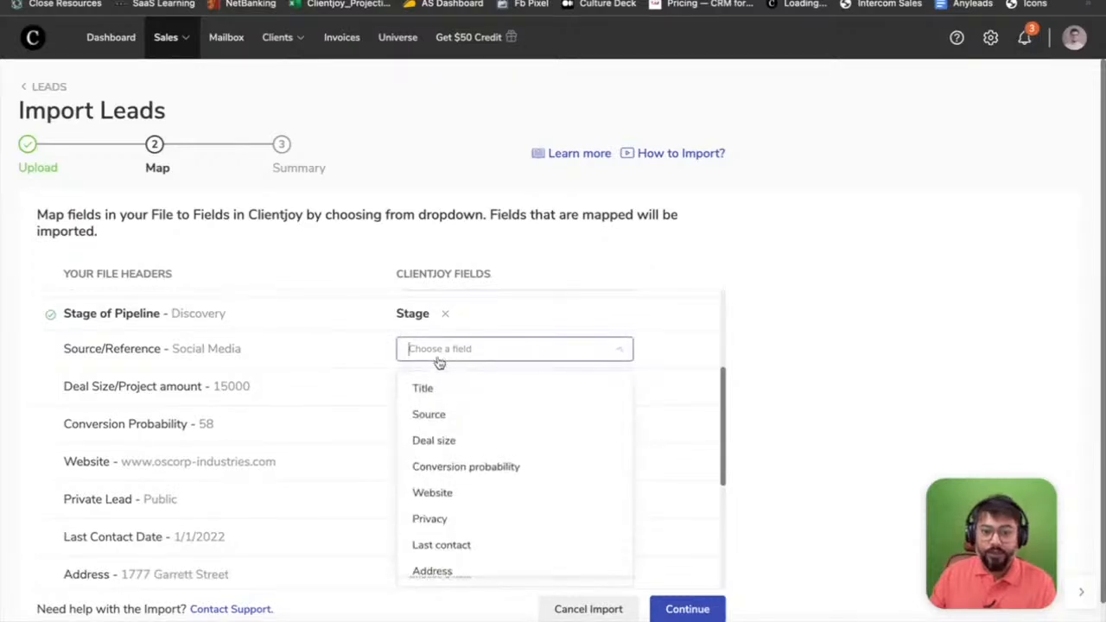
click(435, 412)
scroll(341, 384, down, 1)
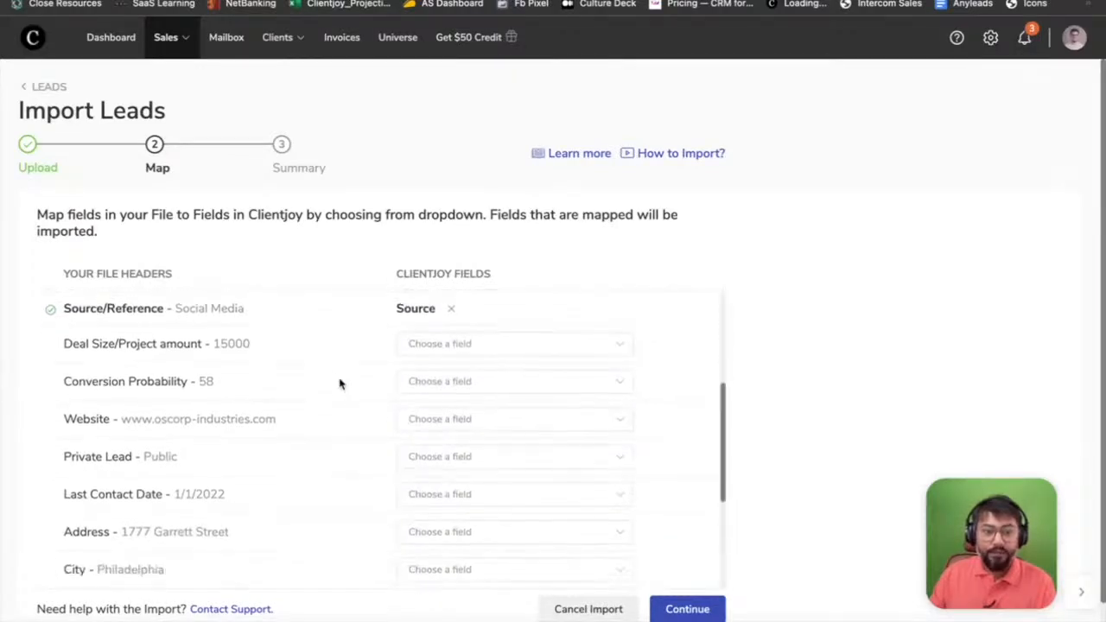
click(436, 348)
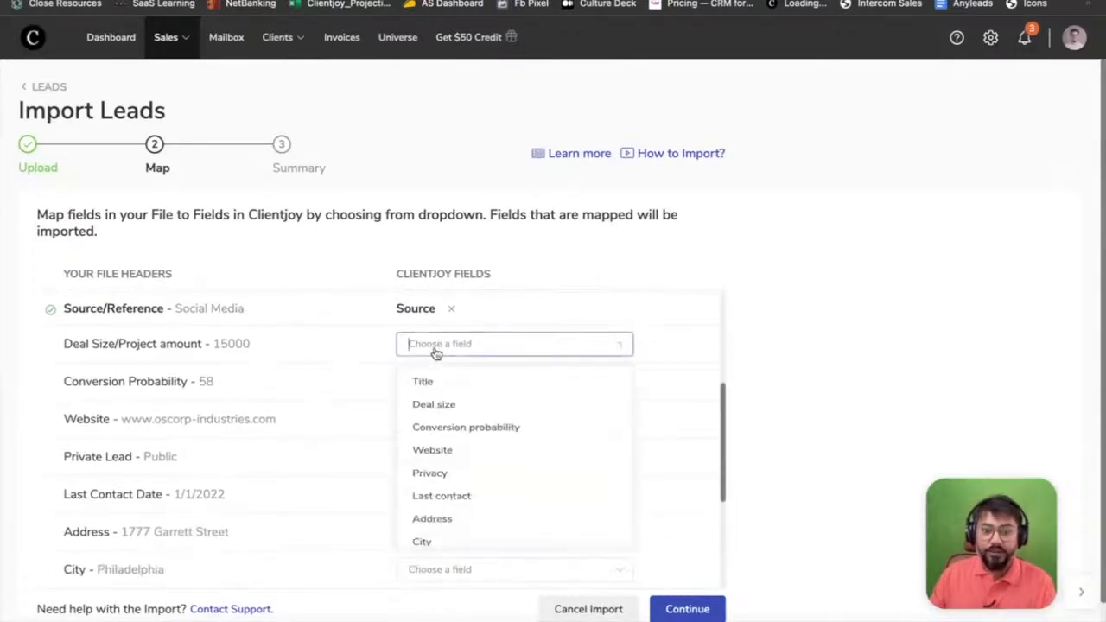
click(441, 406)
- Map the file's note header to the Note field and its Website header to the Website field
scroll(333, 395, down, 4)
scroll(333, 397, down, 2)
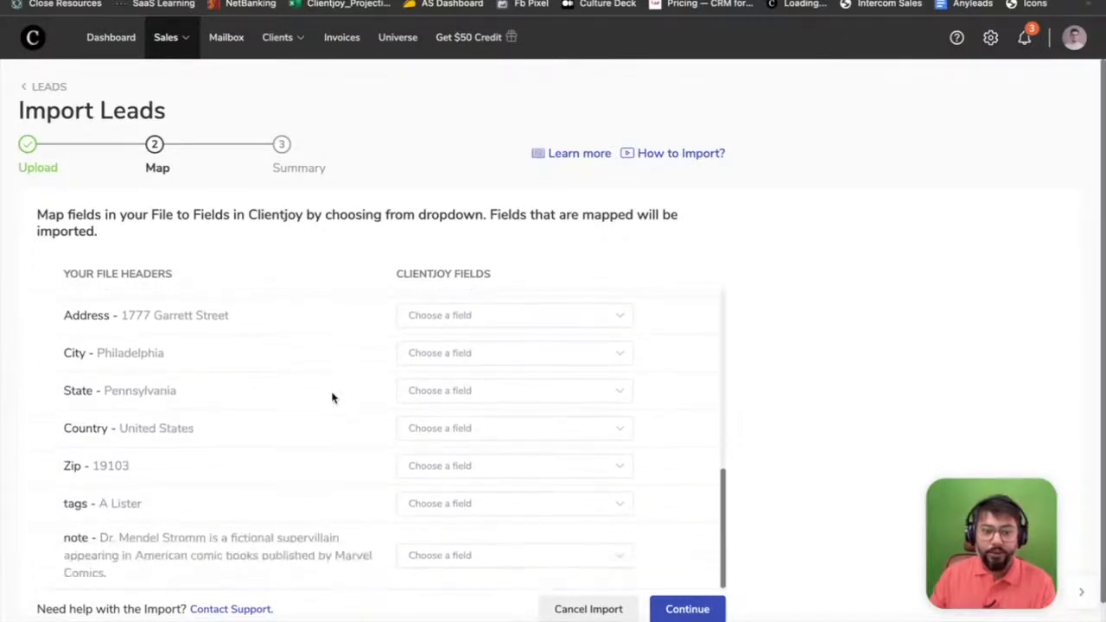
scroll(332, 398, down, 1)
click(460, 536)
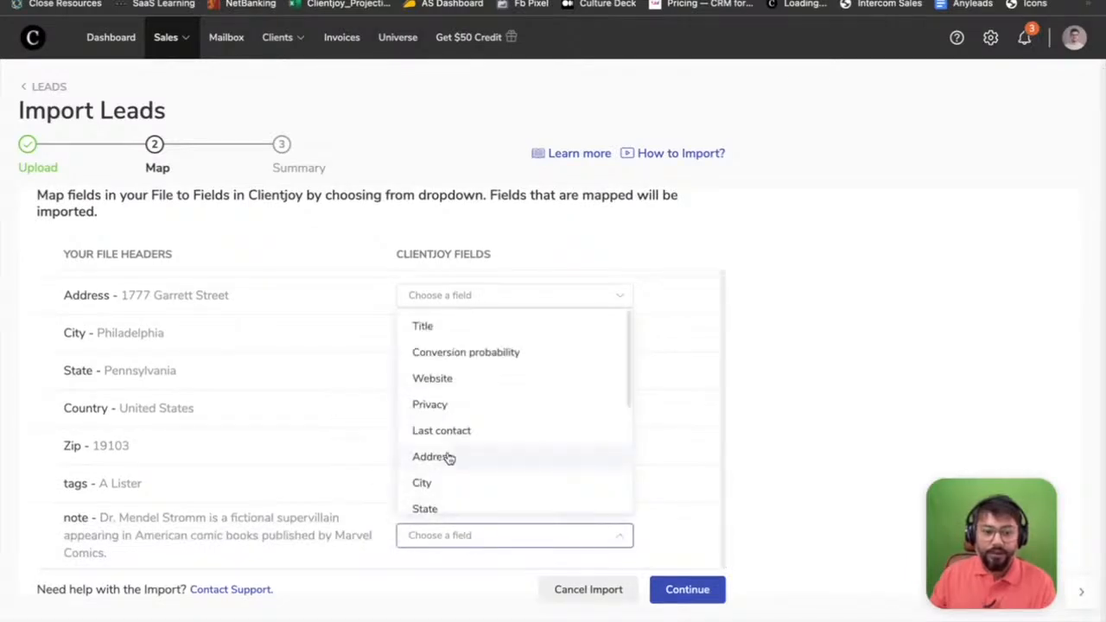
scroll(447, 458, down, 5)
click(421, 392)
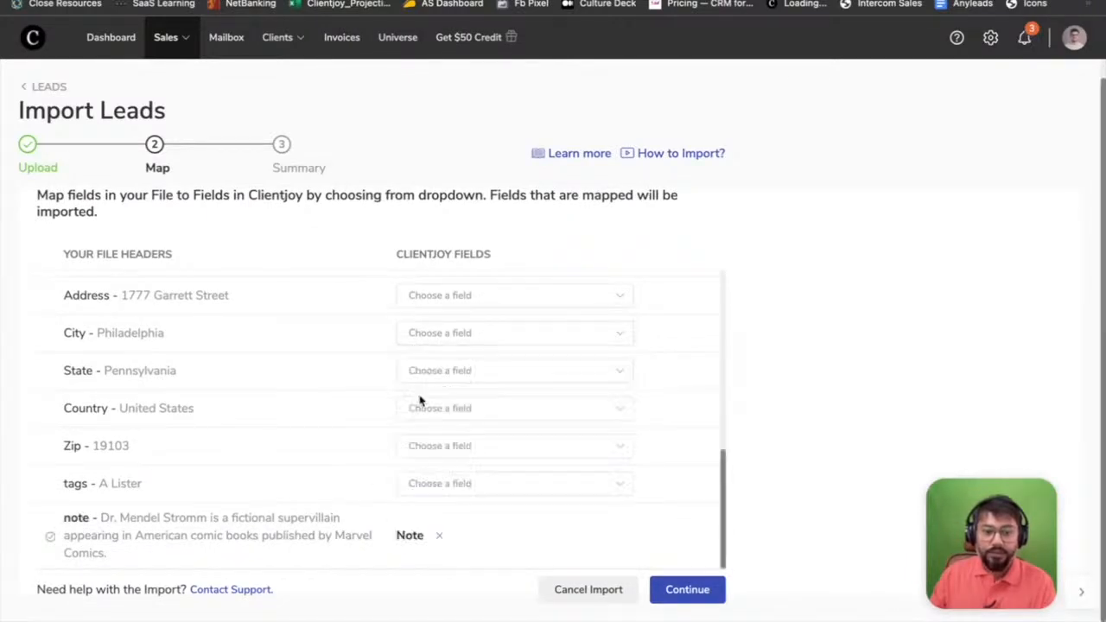
scroll(260, 453, up, 1)
scroll(258, 454, up, 4)
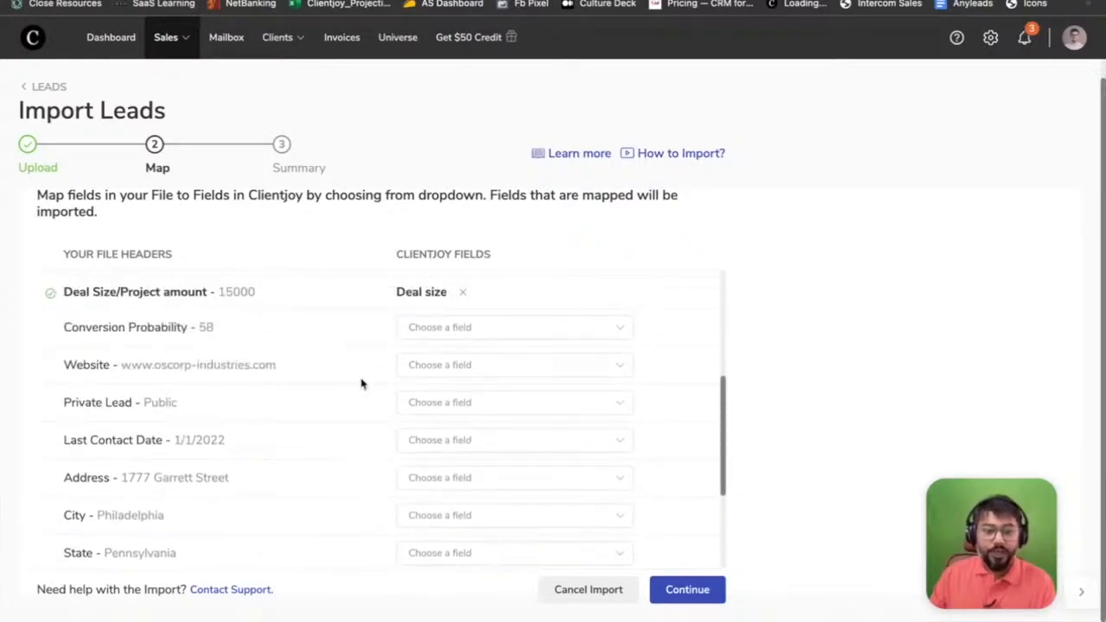
click(472, 365)
click(456, 466)
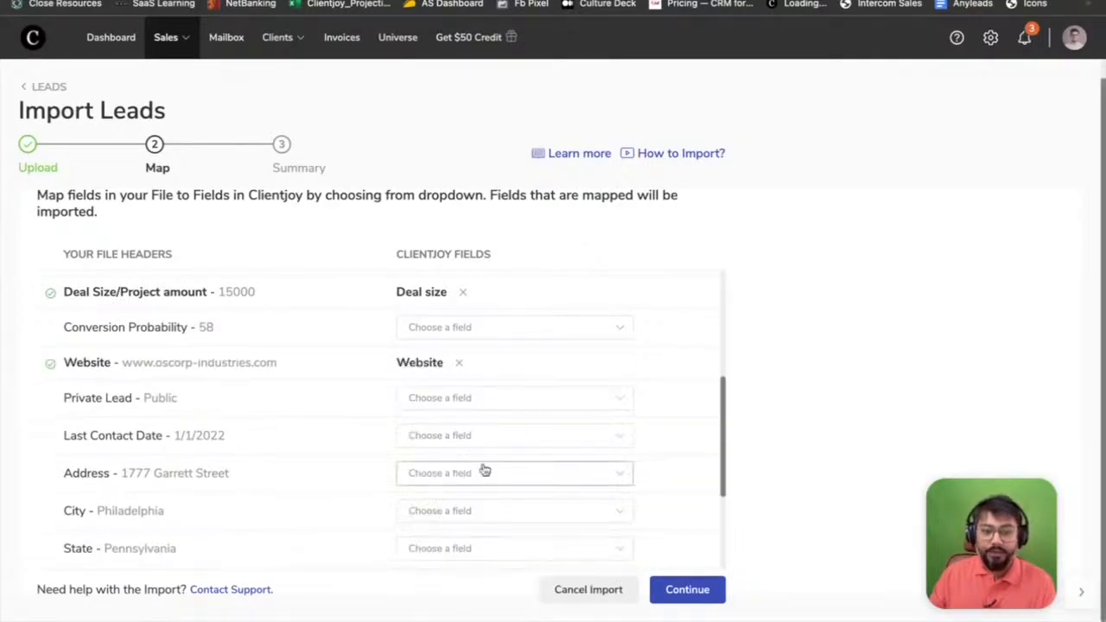
- Finish the field mapping and start the import, keeping Reject duplicate records and the preselected lead owner
click(688, 590)
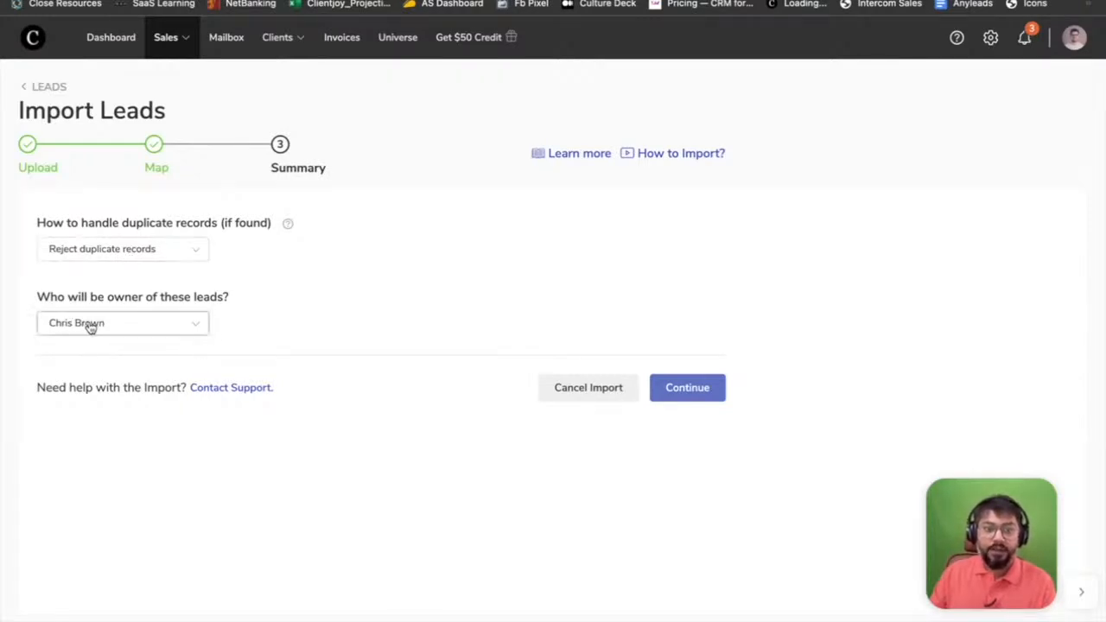
click(687, 389)
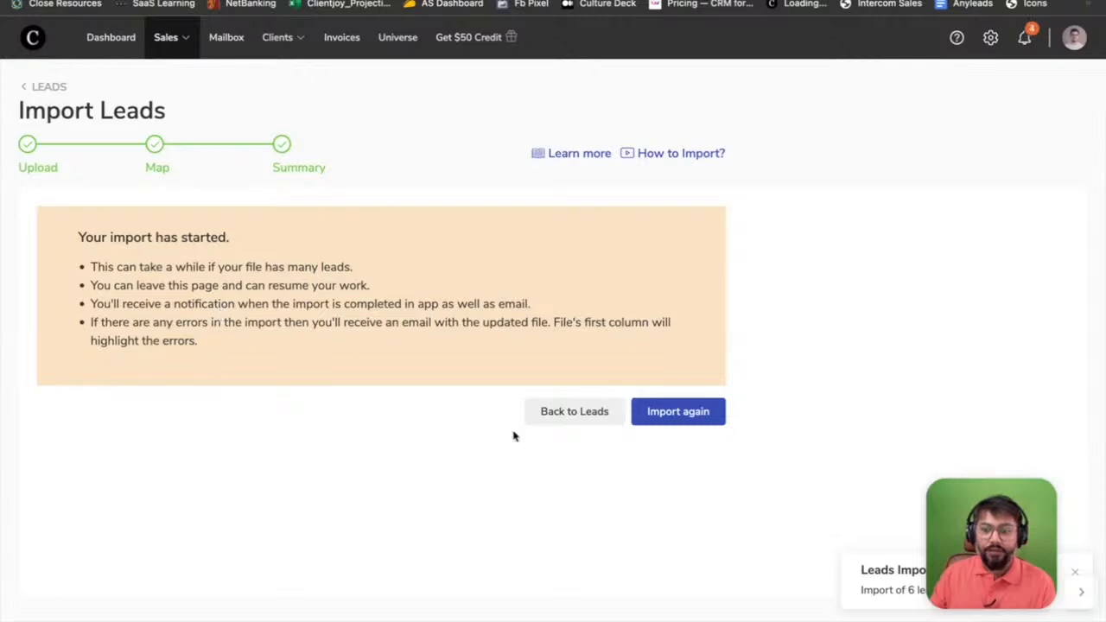
- Go from the import page to the leads list and switch it to the pipeline board view
click(880, 583)
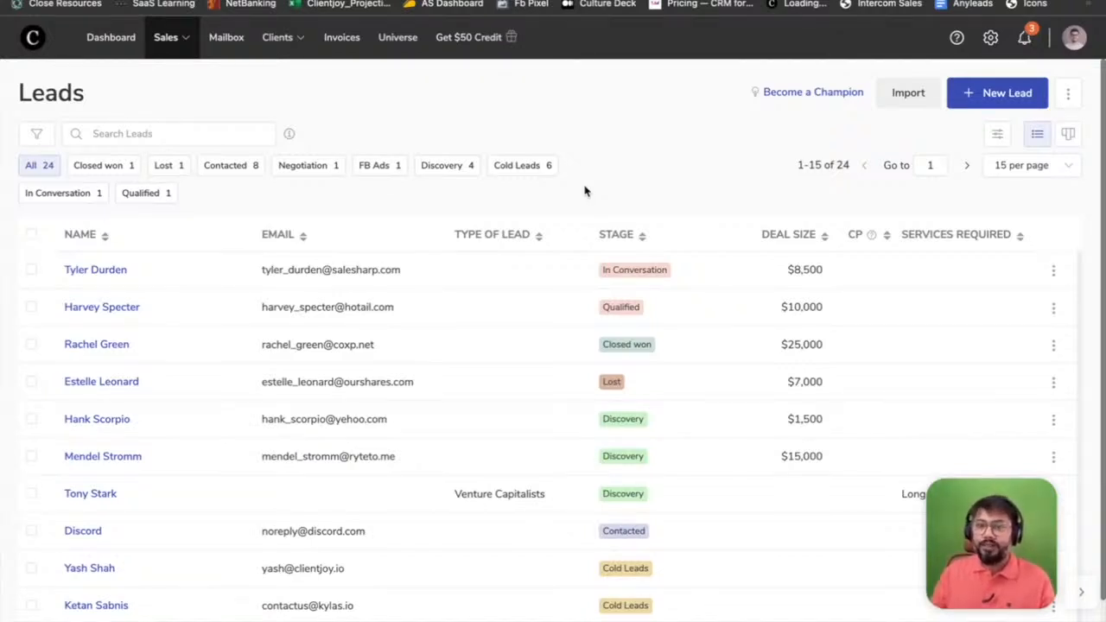
click(1072, 133)
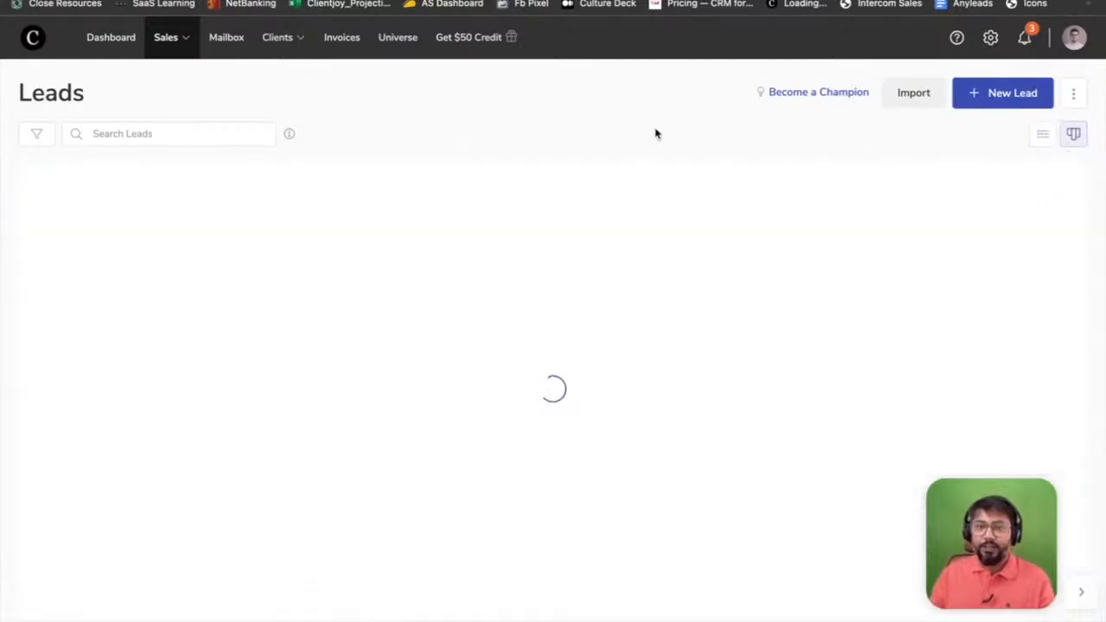